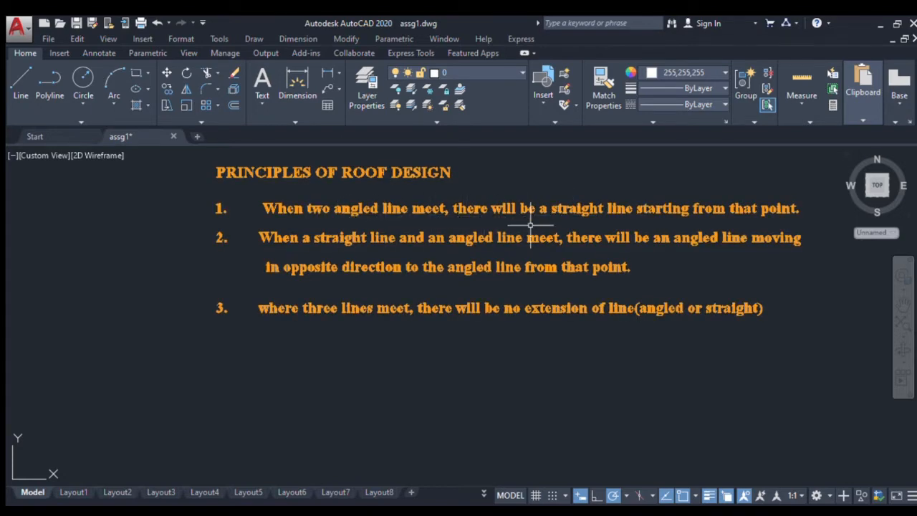
# - Read the roof design principles and examine the double building outline drawn below them
pyautogui.click(479, 238)
pyautogui.scroll(-4, 488, 227)
pyautogui.scroll(-2, 493, 226)
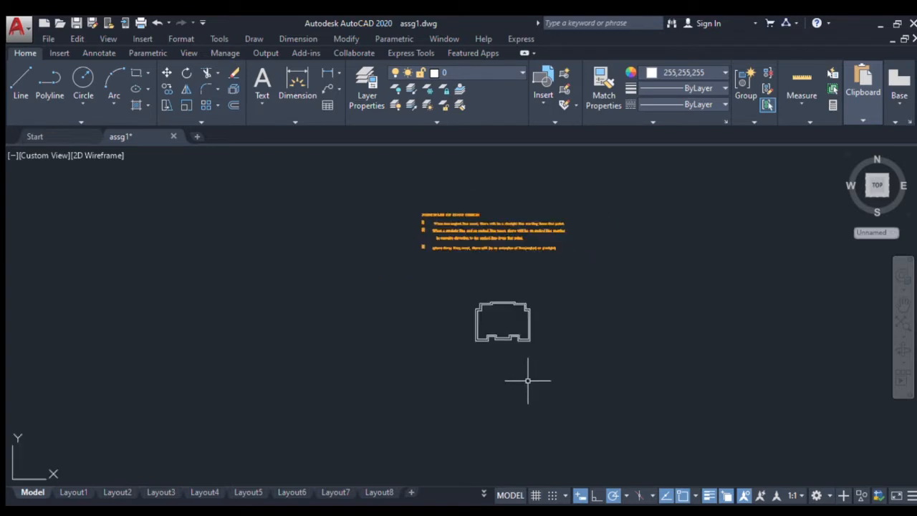
pyautogui.scroll(2, 512, 356)
pyautogui.scroll(2, 510, 356)
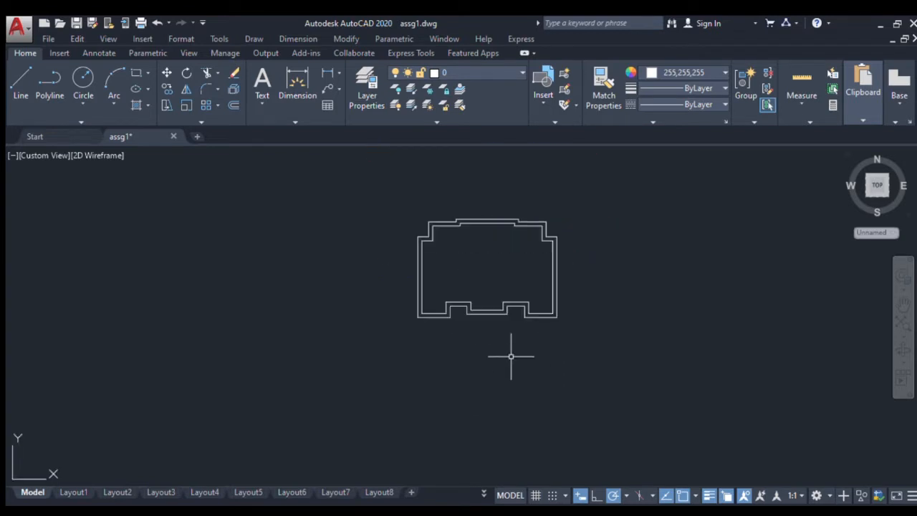
pyautogui.scroll(-2, 506, 355)
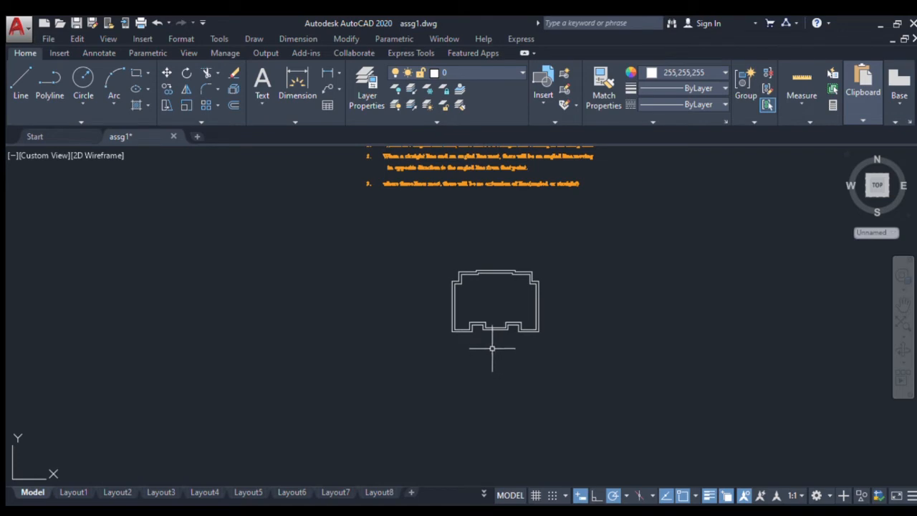
pyautogui.scroll(2, 492, 348)
pyautogui.scroll(2, 492, 348)
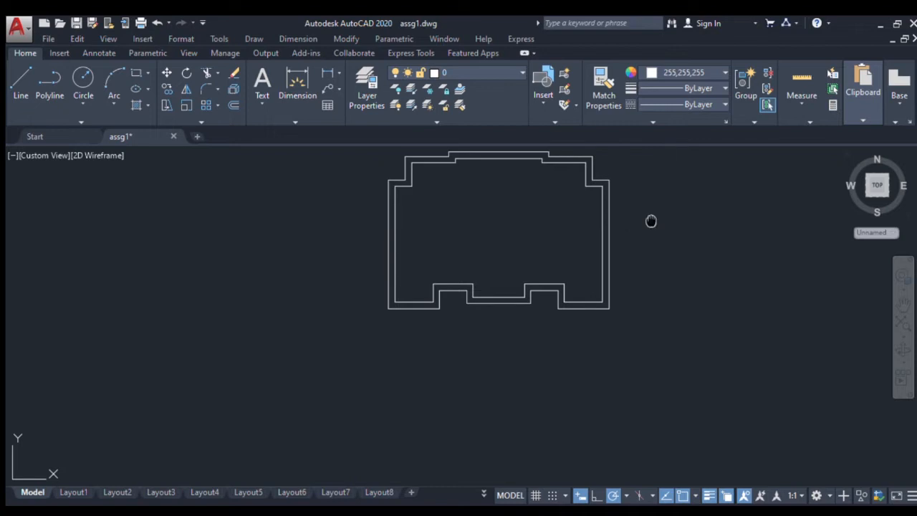
pyautogui.moveTo(648, 222); pyautogui.dragTo(646, 227, button='middle')
pyautogui.scroll(2, 647, 225)
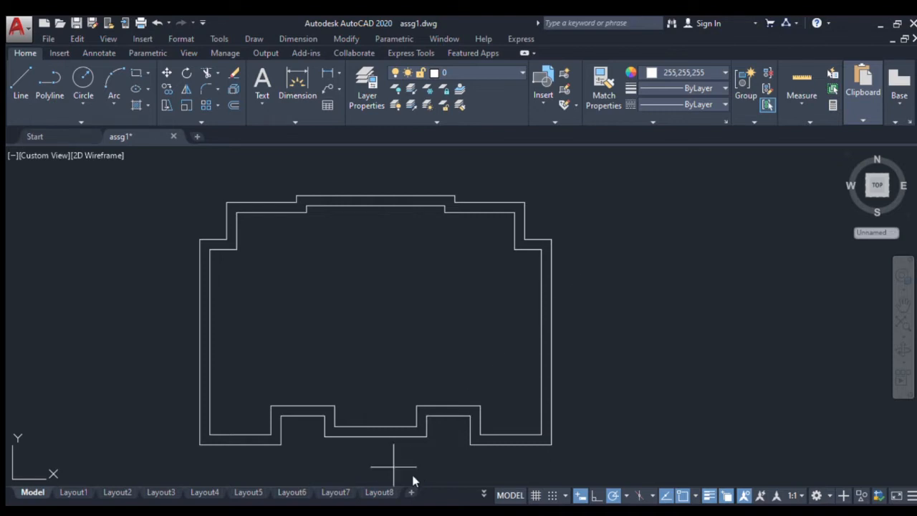
# - Draw 45-degree construction lines rising to the right through the inner outline's lower-left corner and the bottom corner of the left recess's right side
pyautogui.scroll(-3, 302, 294)
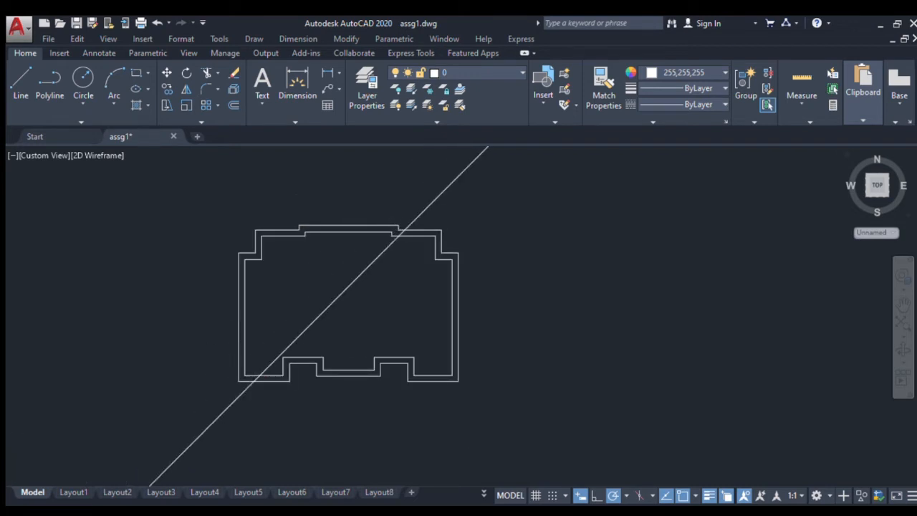
pyautogui.scroll(4, 236, 376)
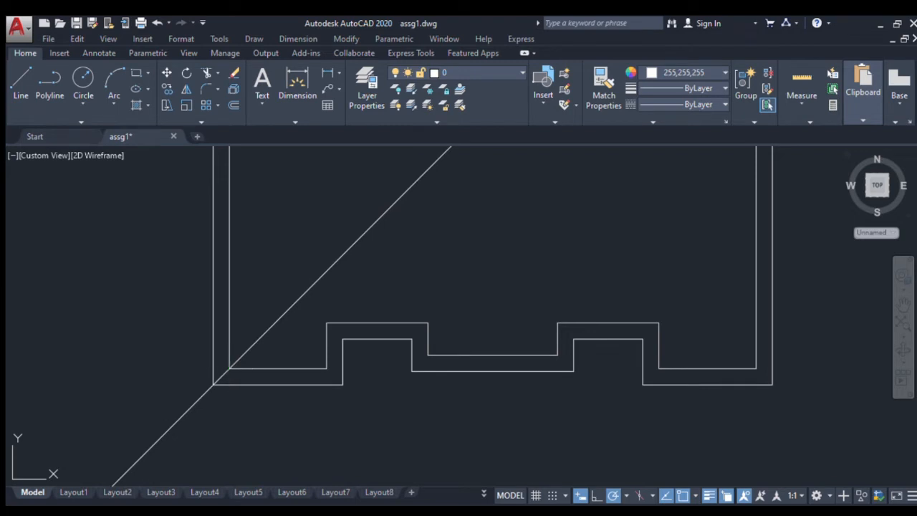
pyautogui.scroll(-2, 228, 369)
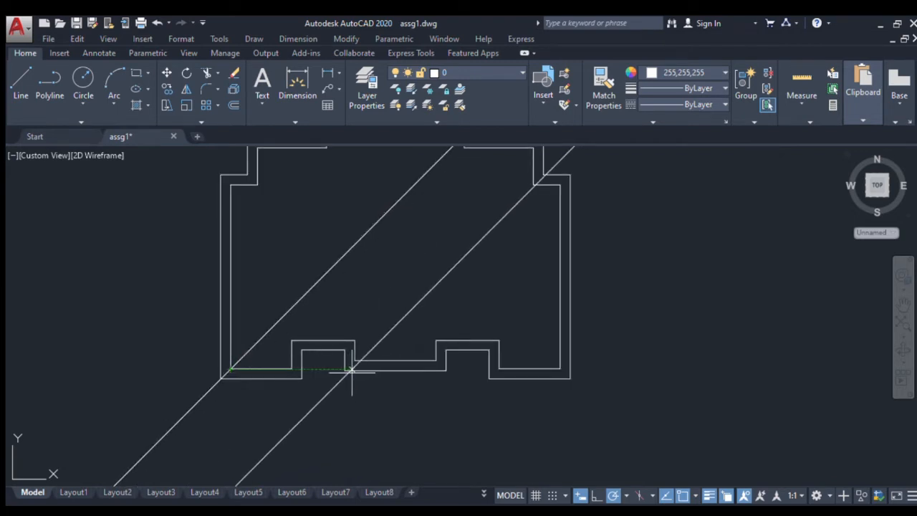
pyautogui.scroll(3, 351, 370)
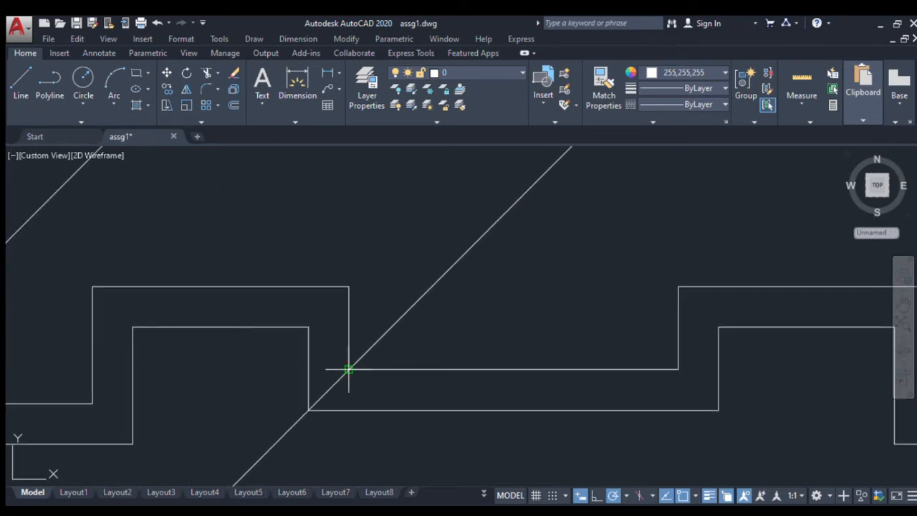
pyautogui.click(348, 369)
# - Place a rising 45-degree construction line through the inner outline's bottom corner on the right side of the right recess
pyautogui.scroll(-4, 348, 368)
pyautogui.scroll(4, 457, 352)
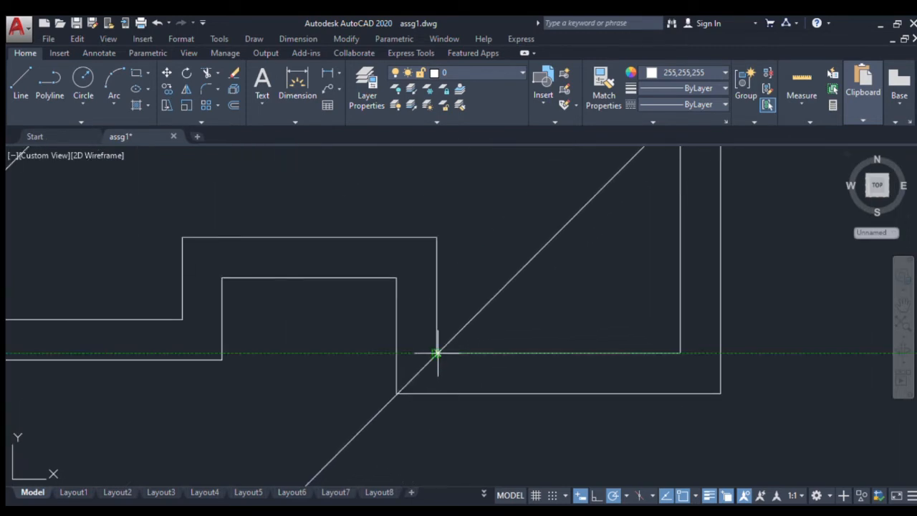
pyautogui.click(436, 353)
pyautogui.scroll(-4, 436, 353)
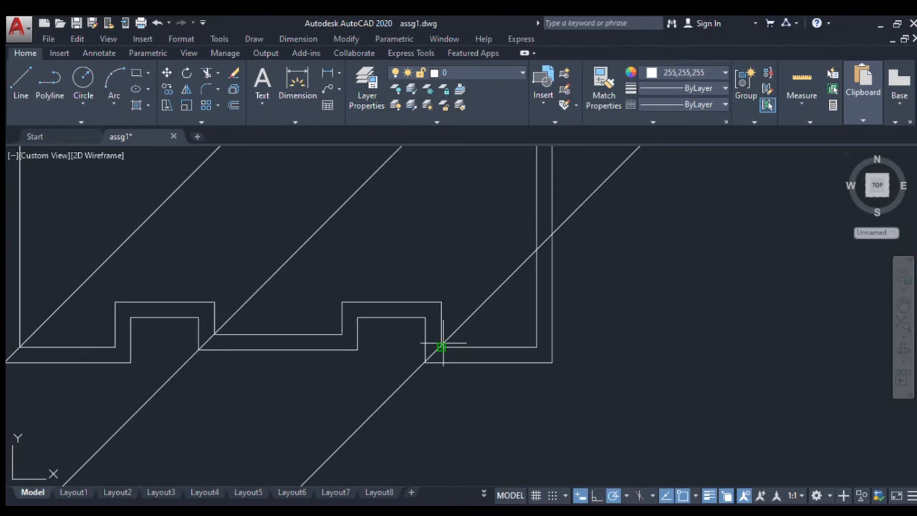
pyautogui.scroll(-2, 441, 346)
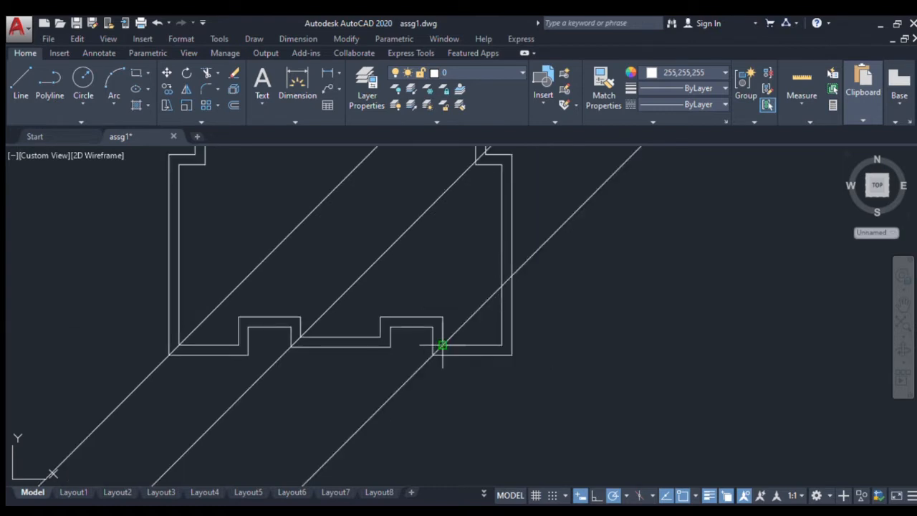
pyautogui.scroll(2, 441, 345)
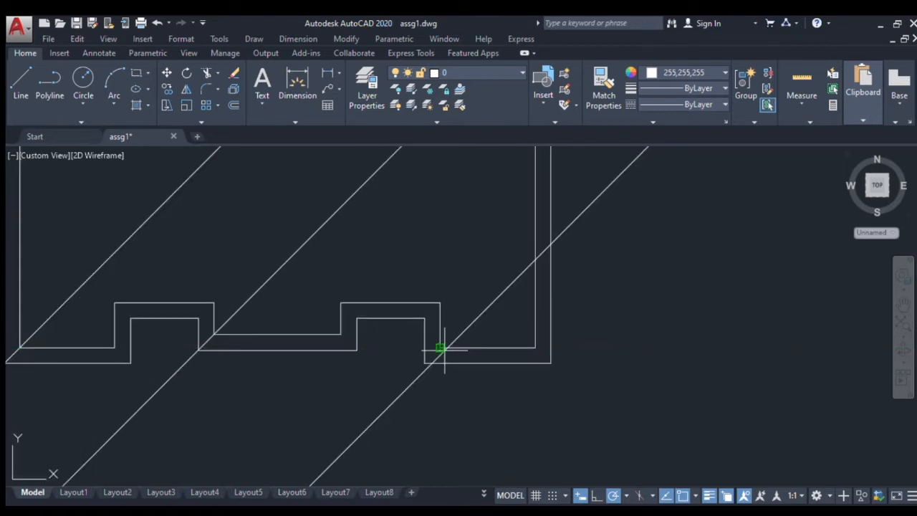
# - Place rising 45-degree construction lines through the inner outline's corner atop the right wall and the adjacent re-entrant corner
pyautogui.scroll(-4, 441, 347)
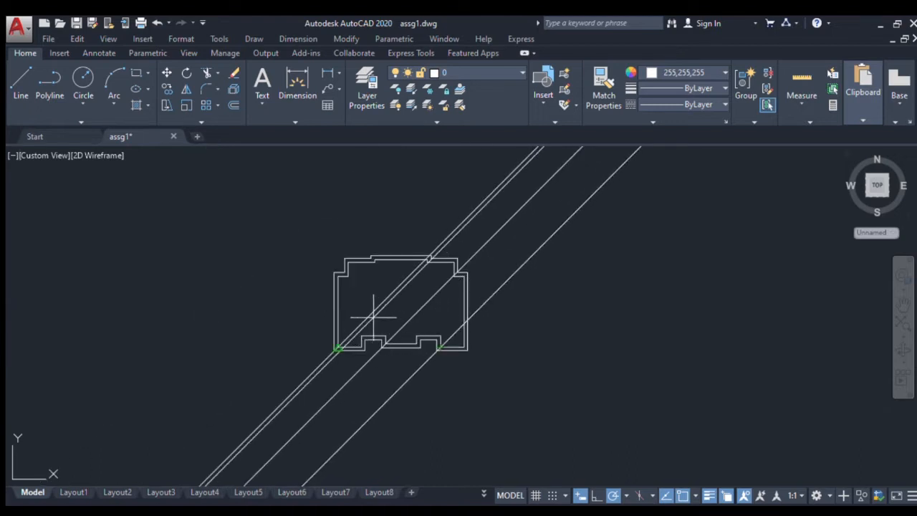
pyautogui.scroll(4, 466, 273)
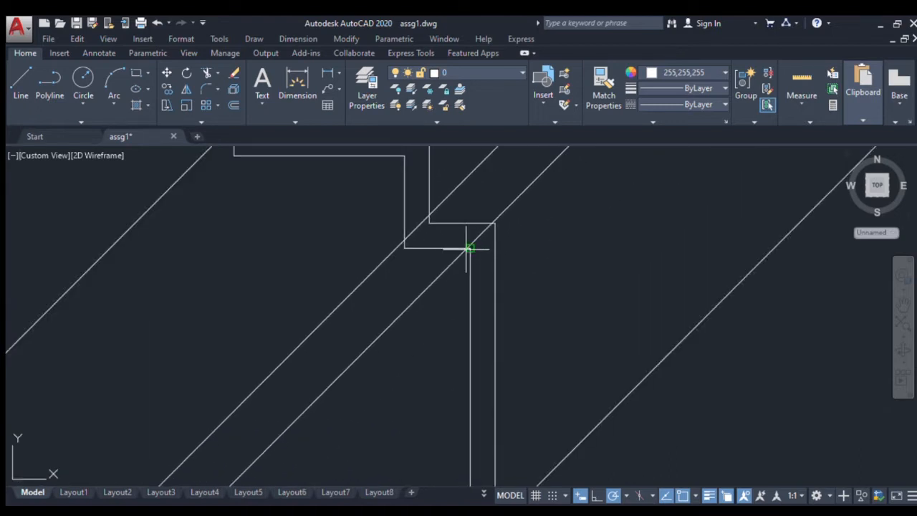
pyautogui.click(469, 249)
pyautogui.scroll(5, 470, 247)
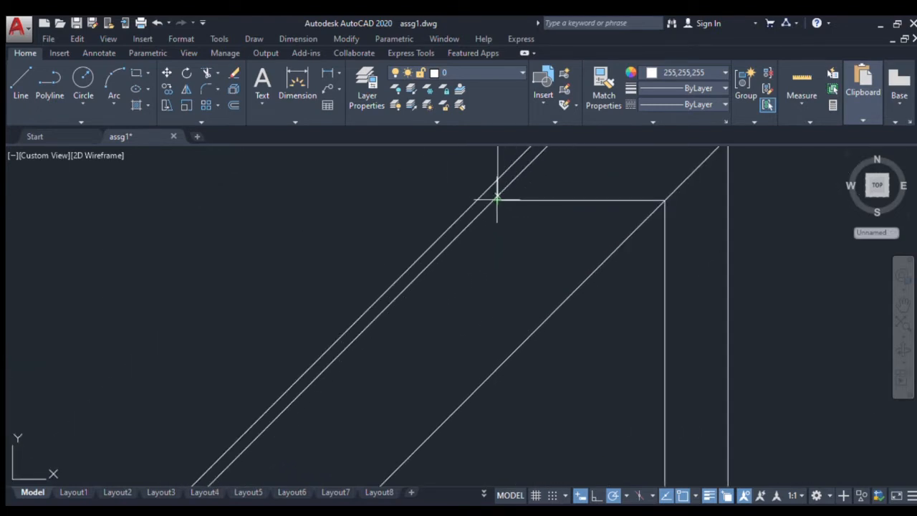
pyautogui.scroll(-5, 497, 201)
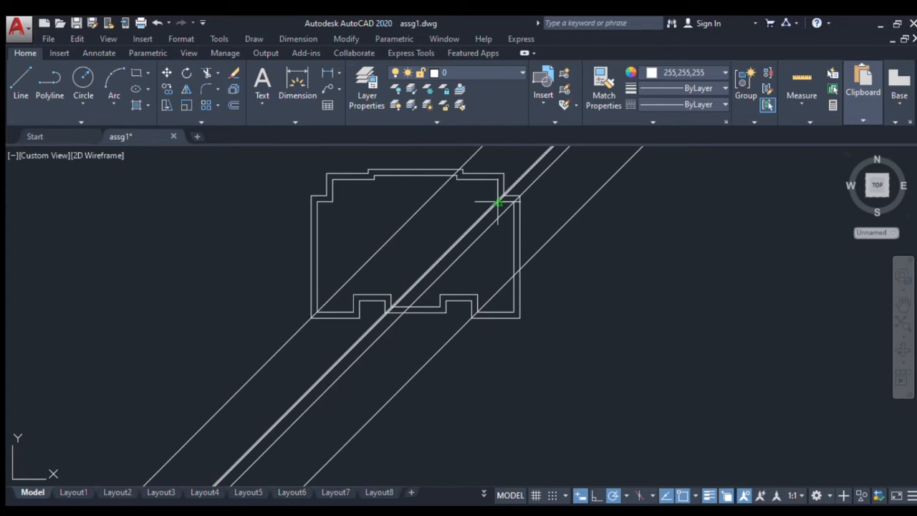
# - Place rising 45-degree construction lines through the inner outline's upper-right corner and the lower corner of the top projection's right step
pyautogui.scroll(6, 482, 174)
pyautogui.scroll(2, 488, 177)
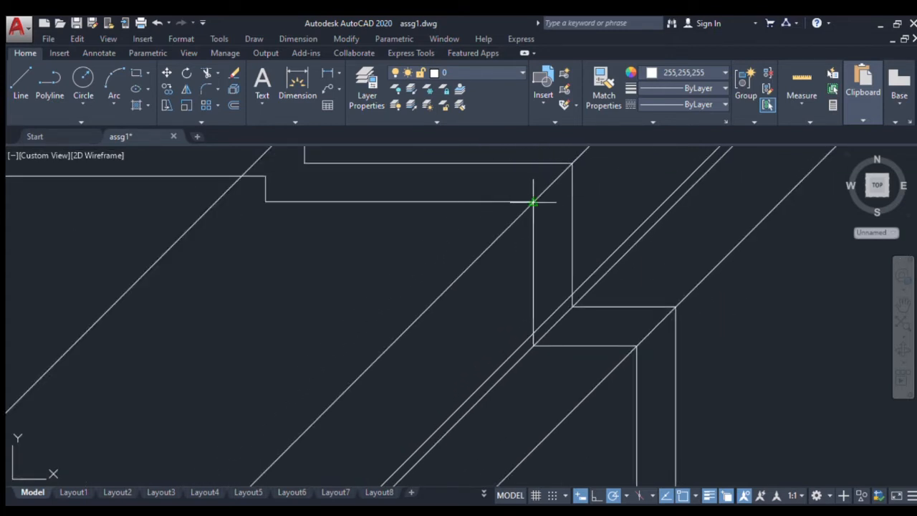
pyautogui.click(533, 202)
pyautogui.scroll(-4, 533, 202)
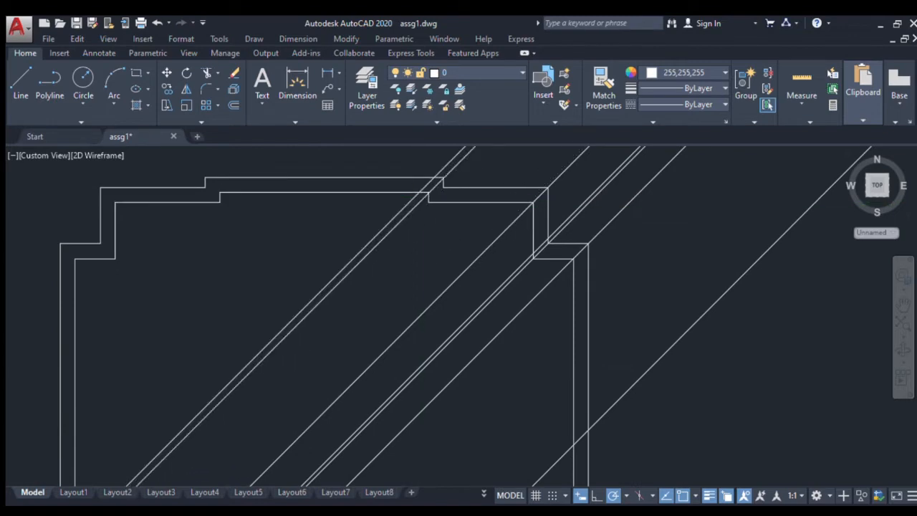
pyautogui.scroll(6, 419, 199)
pyautogui.click(461, 213)
pyautogui.scroll(-6, 462, 214)
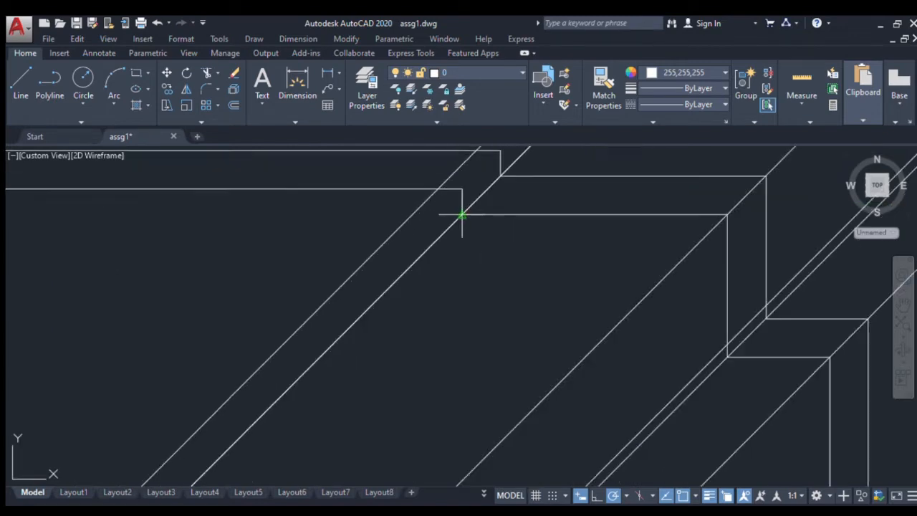
pyautogui.scroll(-3, 463, 214)
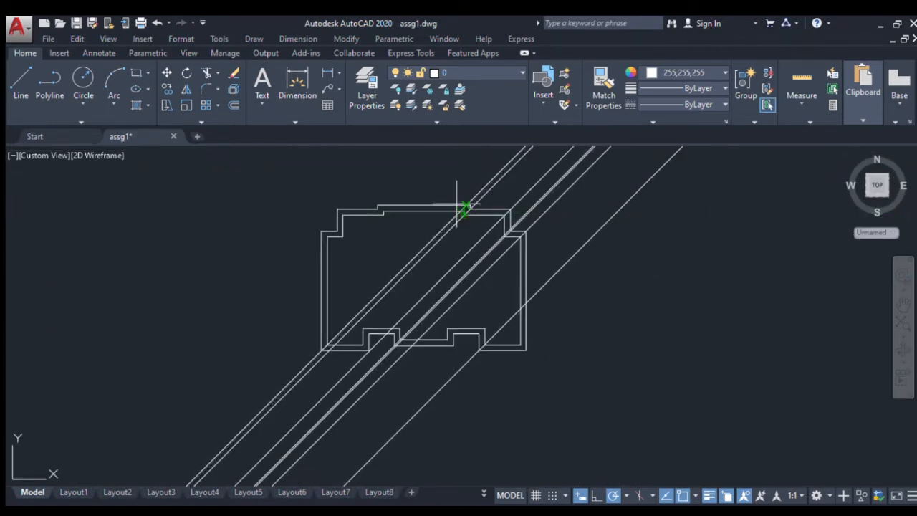
# - End the rising lines and place a construction line descending 45 degrees to the right through the inner outline's lower-right corner
pyautogui.scroll(4, 473, 235)
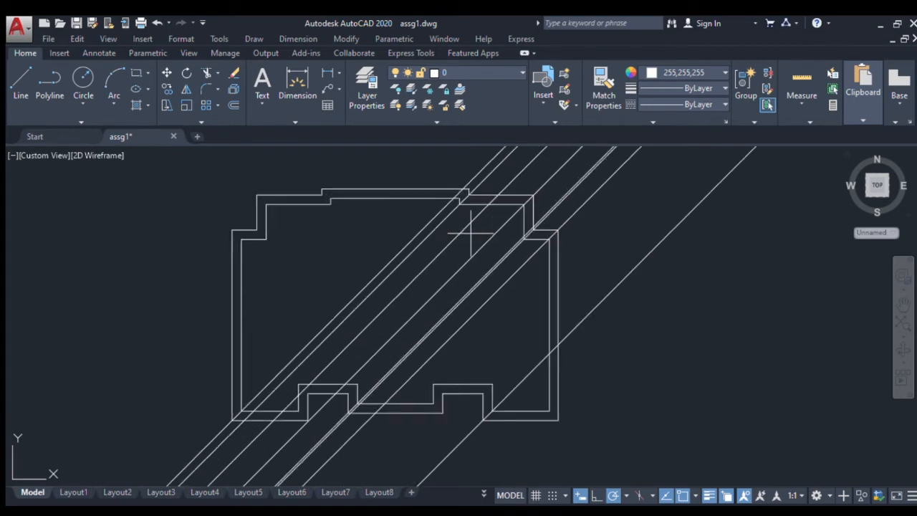
pyautogui.scroll(-4, 471, 233)
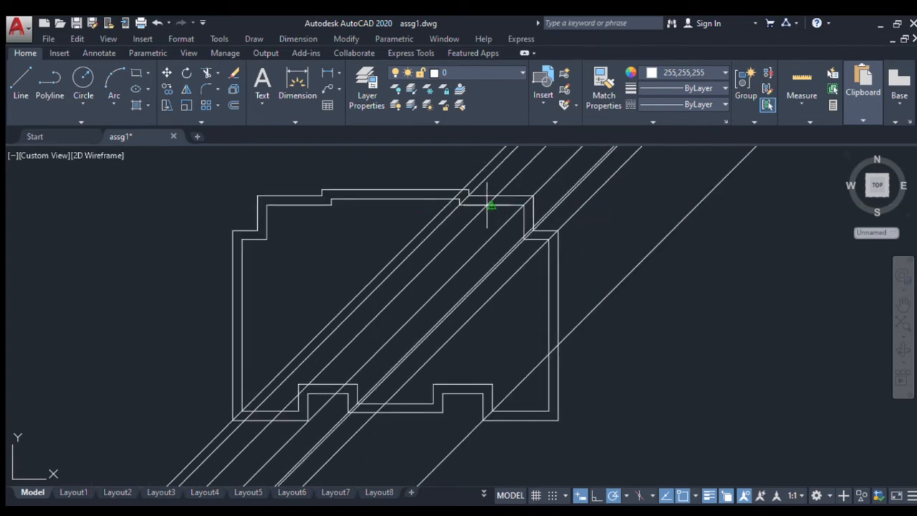
pyautogui.scroll(-2, 487, 205)
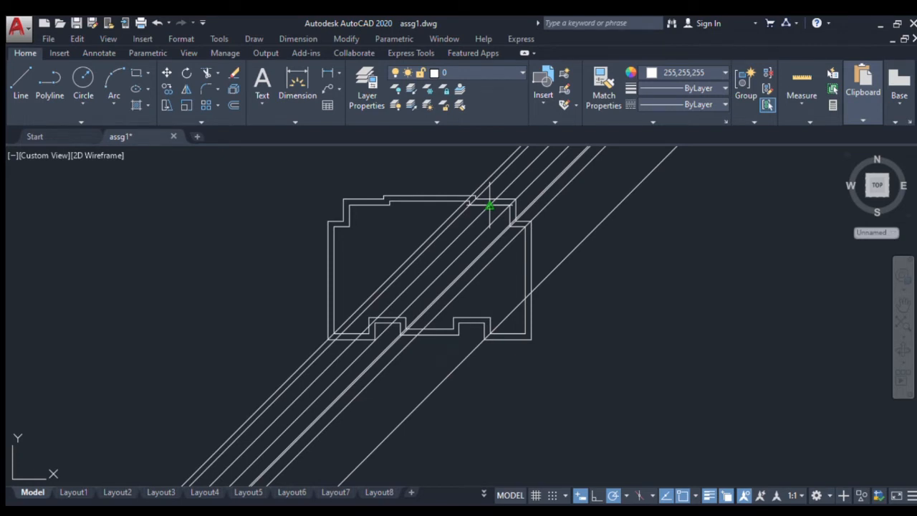
pyautogui.click(520, 245)
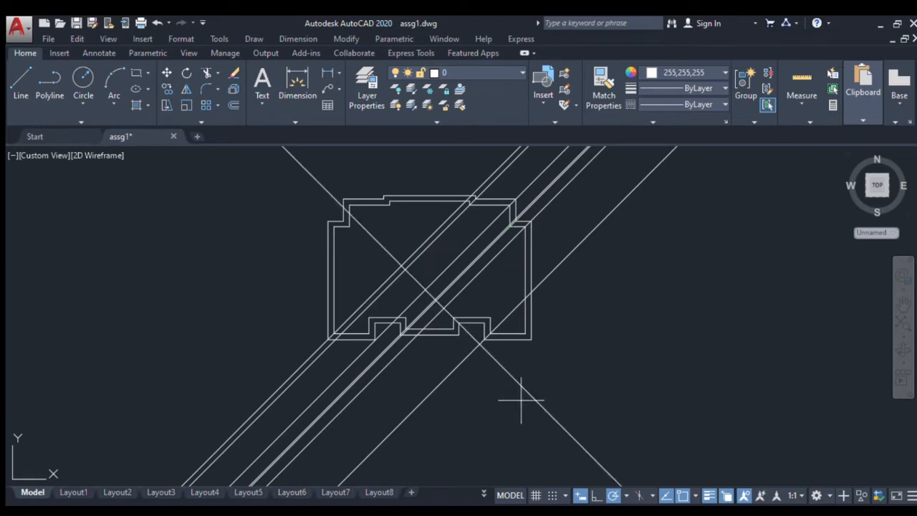
pyautogui.scroll(4, 543, 311)
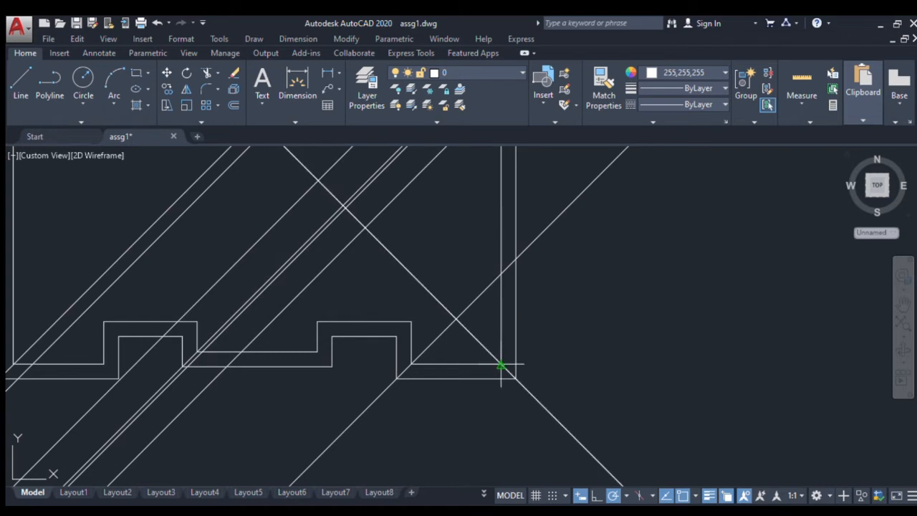
pyautogui.scroll(-2, 500, 364)
# - Place descending 45-degree construction lines through the inner outline's bottom corners on the left sides of the right and left recesses
pyautogui.scroll(4, 409, 362)
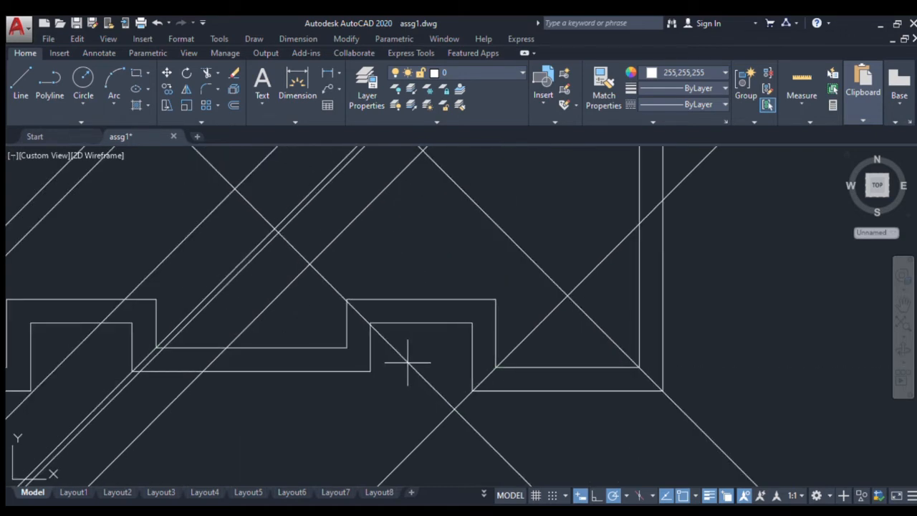
pyautogui.scroll(-4, 346, 347)
pyautogui.scroll(4, 207, 362)
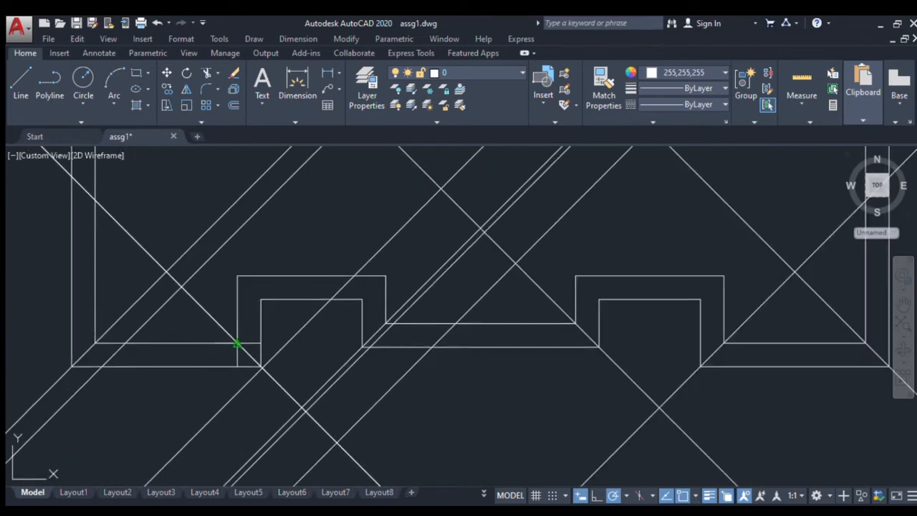
pyautogui.scroll(-4, 237, 344)
pyautogui.scroll(-2, 236, 344)
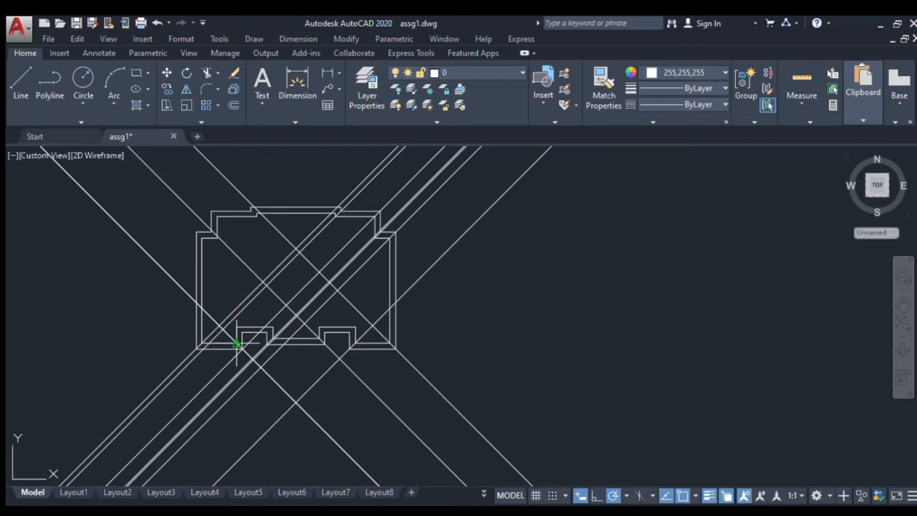
# - Place descending 45-degree construction lines through the inner outline's re-entrant corner near the upper left and the corner atop the left wall
pyautogui.scroll(8, 250, 250)
pyautogui.scroll(5, 298, 317)
pyautogui.scroll(-3, 317, 319)
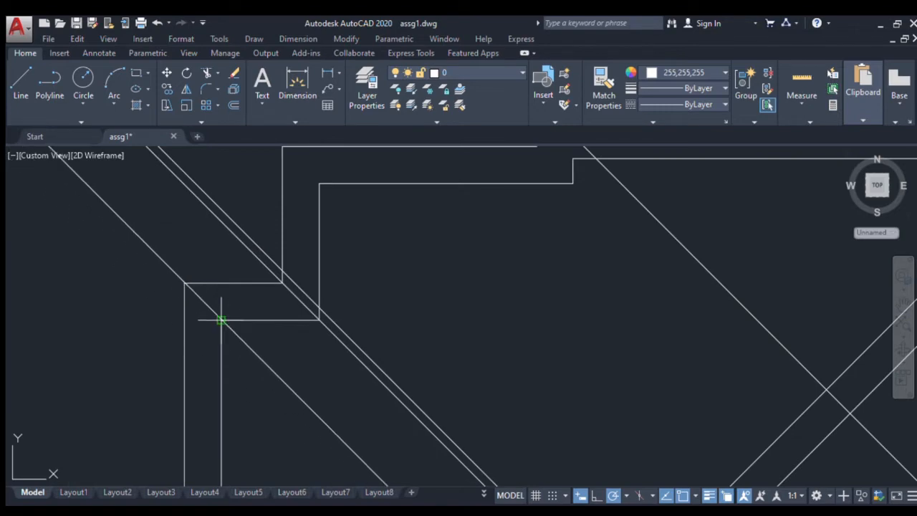
pyautogui.scroll(-6, 221, 319)
# - Place descending 45-degree construction lines through the inner outline's upper-left corner and the top projection's left step
pyautogui.scroll(5, 257, 301)
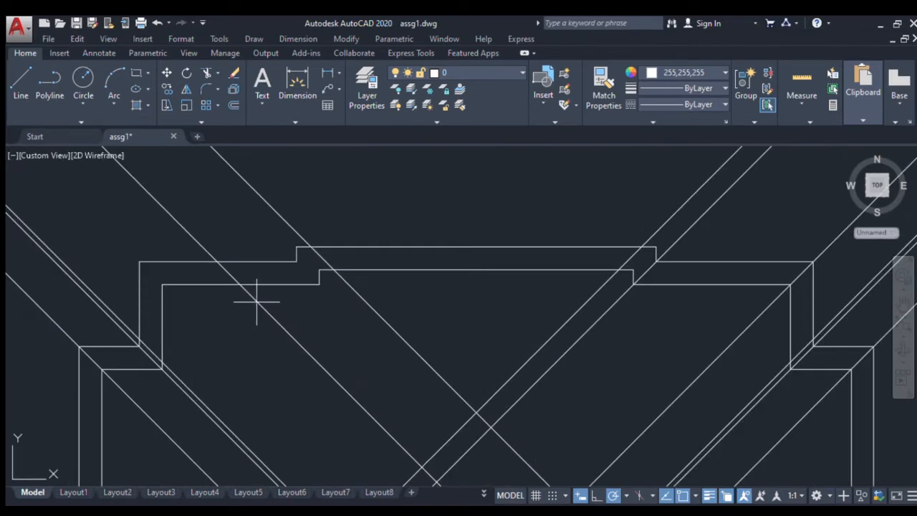
pyautogui.scroll(-4, 163, 285)
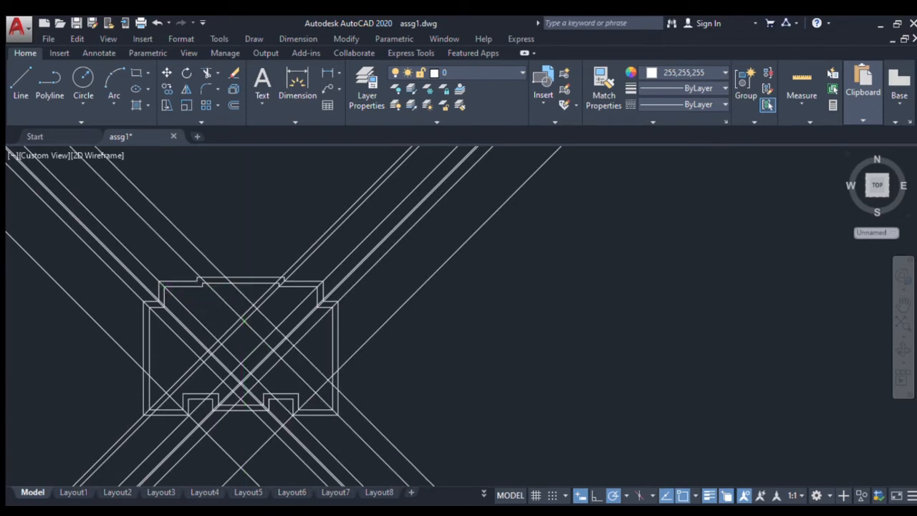
pyautogui.scroll(4, 222, 297)
pyautogui.scroll(3, 110, 285)
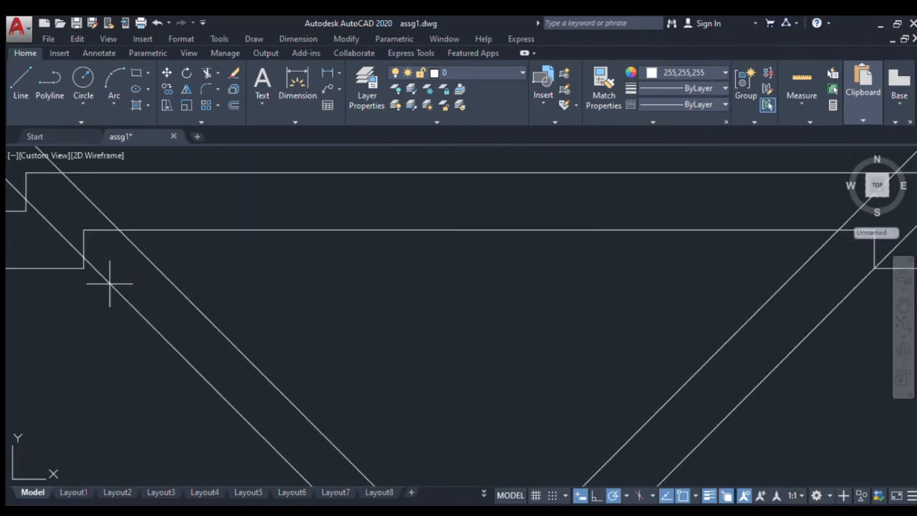
pyautogui.scroll(-3, 96, 275)
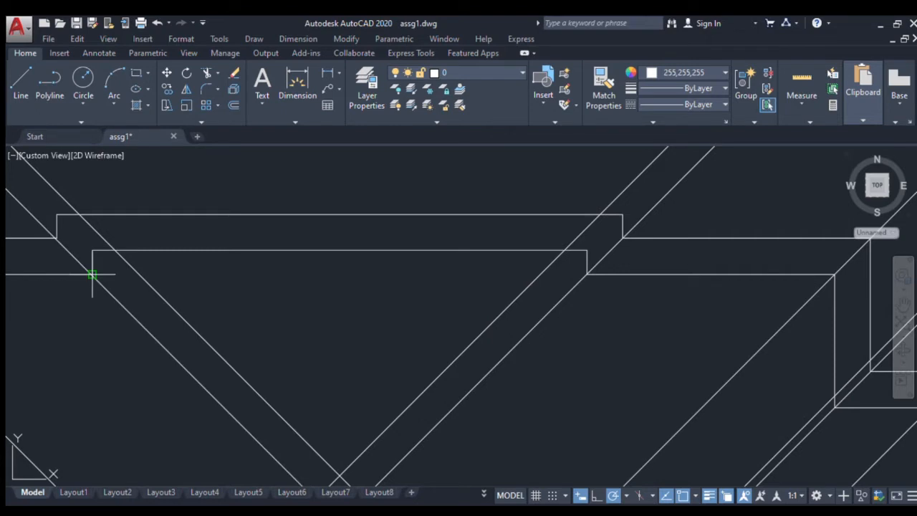
pyautogui.scroll(3, 90, 263)
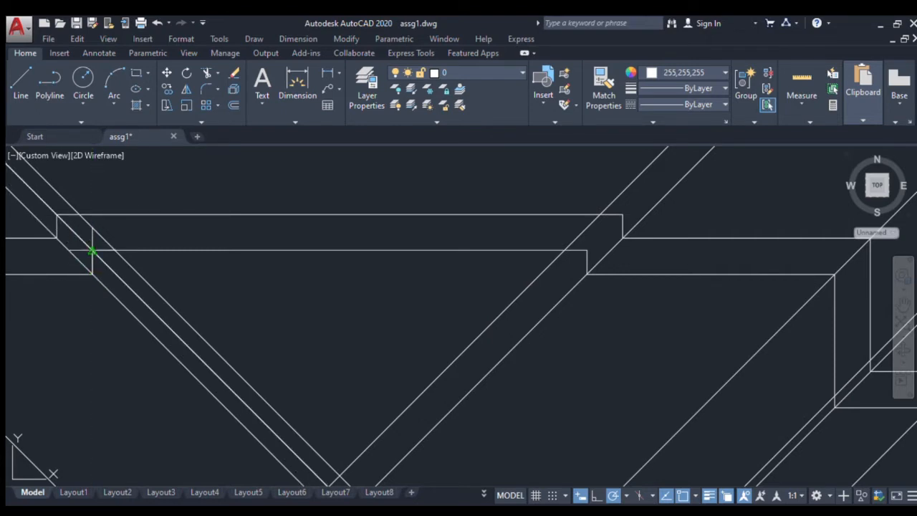
# - Copy the rising construction line from the inner outline's lower-left corner to the upper-right corner of its top projection
pyautogui.scroll(-2, 92, 250)
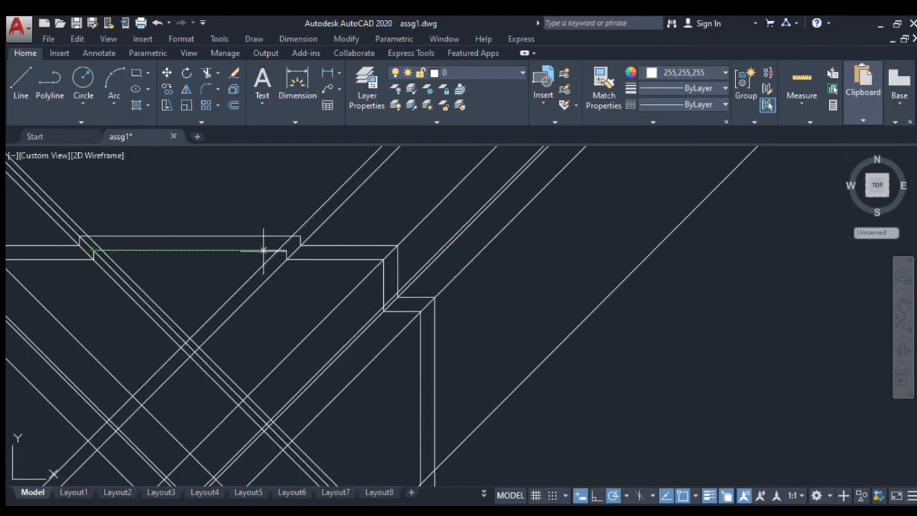
pyautogui.scroll(-2, 405, 242)
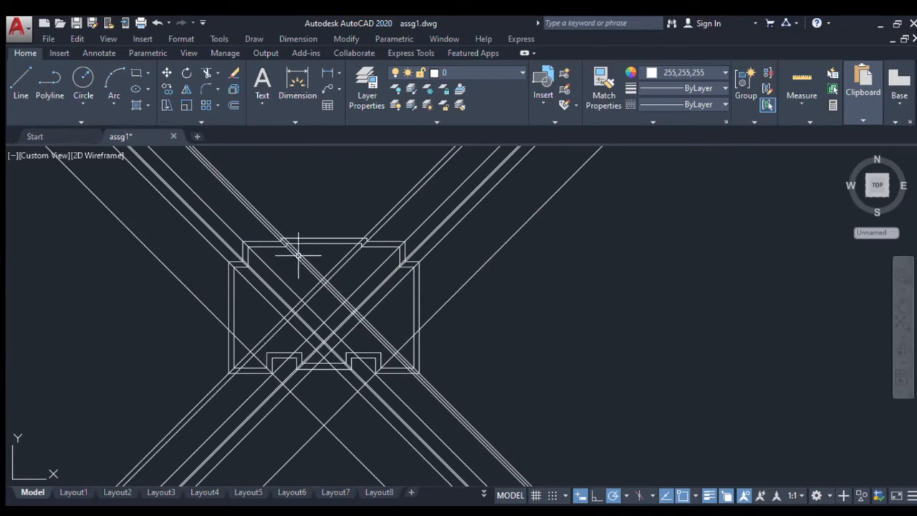
pyautogui.scroll(3, 337, 240)
pyautogui.scroll(2, 433, 230)
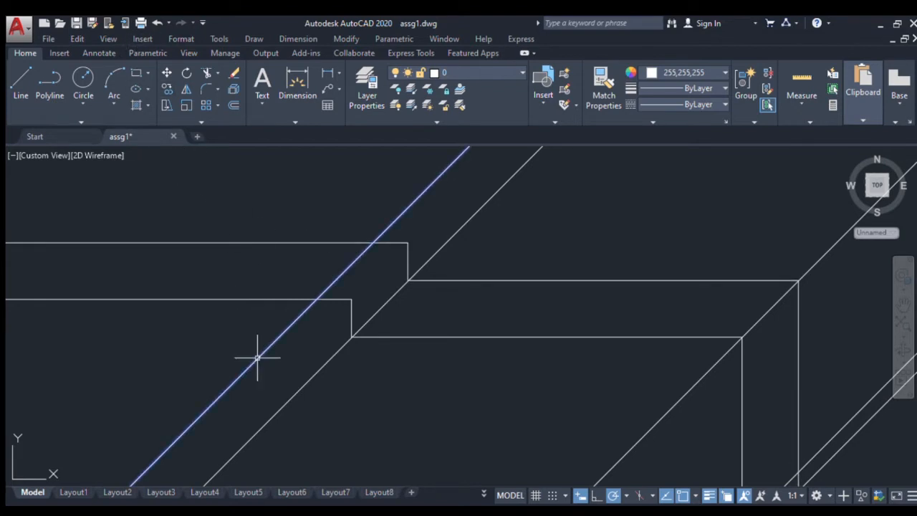
pyautogui.click(165, 90)
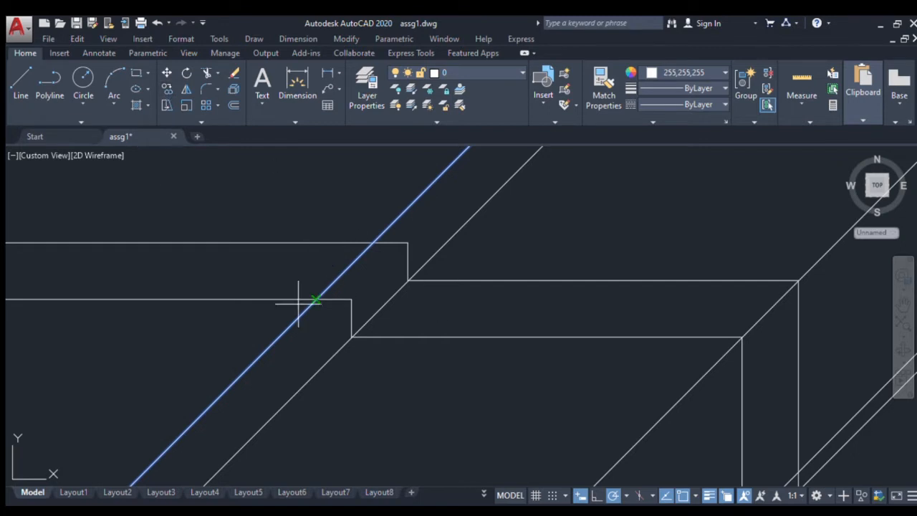
pyautogui.click(285, 328)
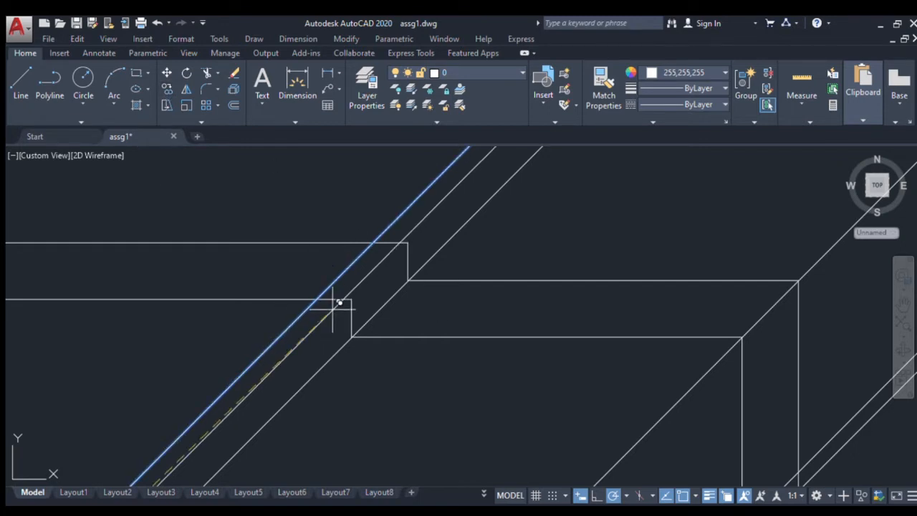
pyautogui.scroll(-5, 351, 298)
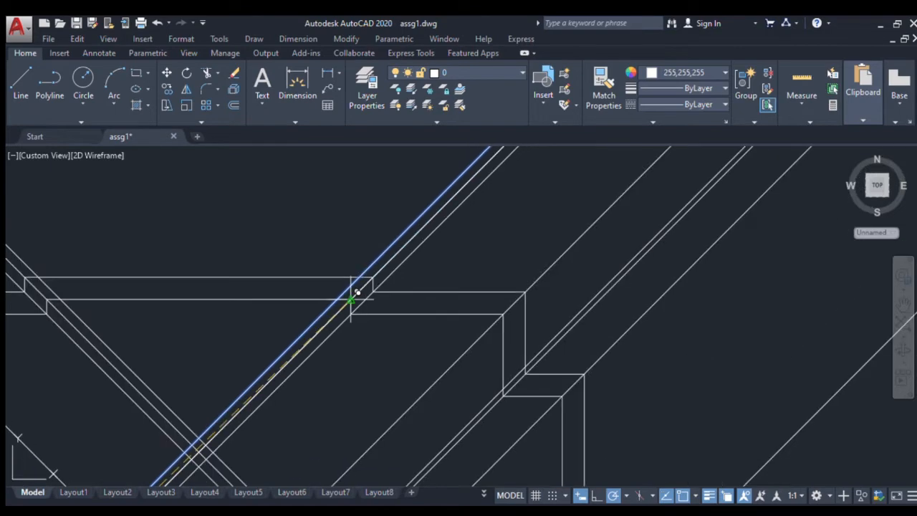
pyautogui.scroll(5, 328, 364)
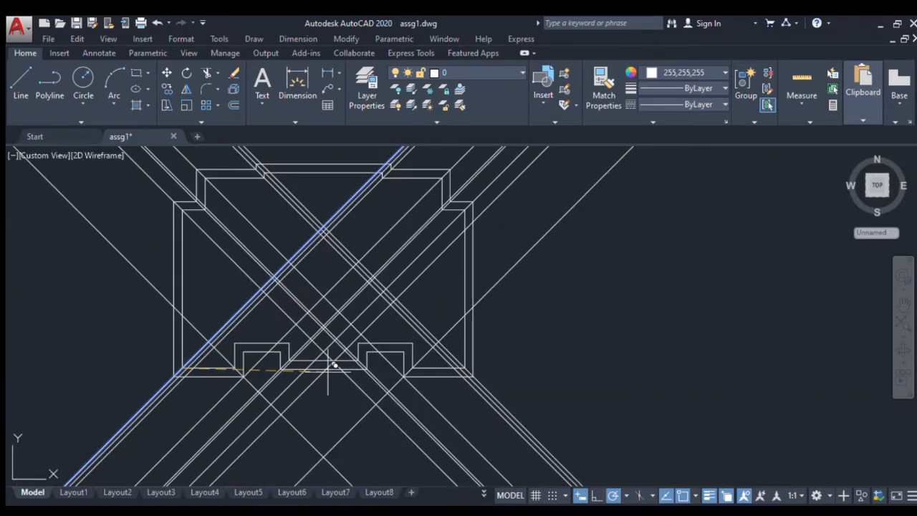
# - Place further copies of the rising line through the inner outline's upper-right corners of the right and left recesses, and end copying
pyautogui.scroll(3, 537, 286)
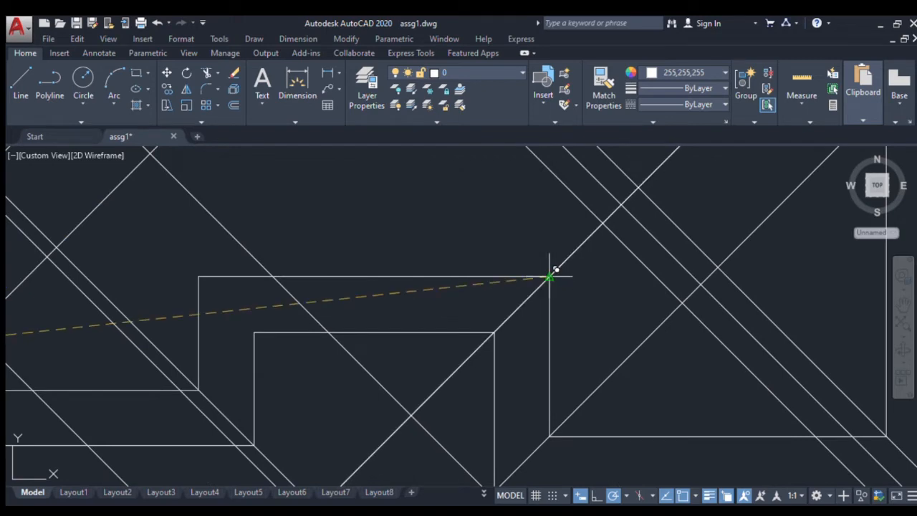
pyautogui.scroll(-3, 549, 278)
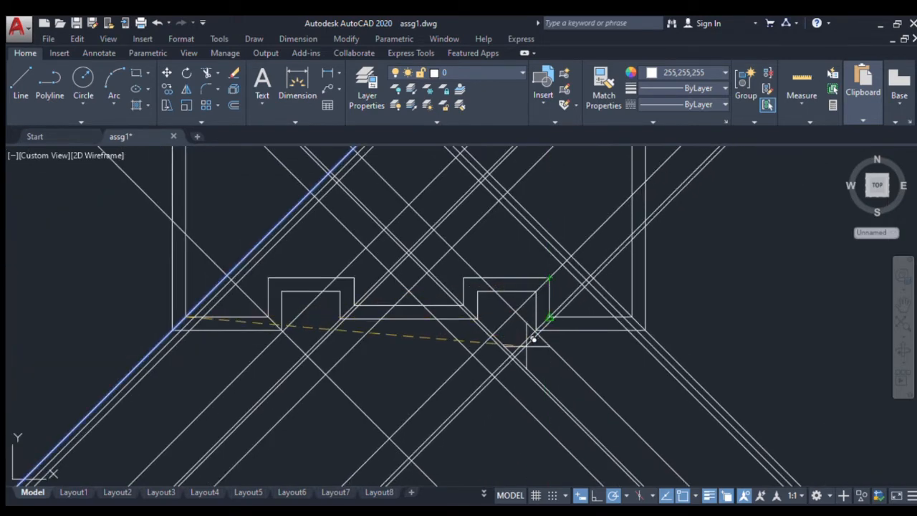
pyautogui.scroll(3, 317, 262)
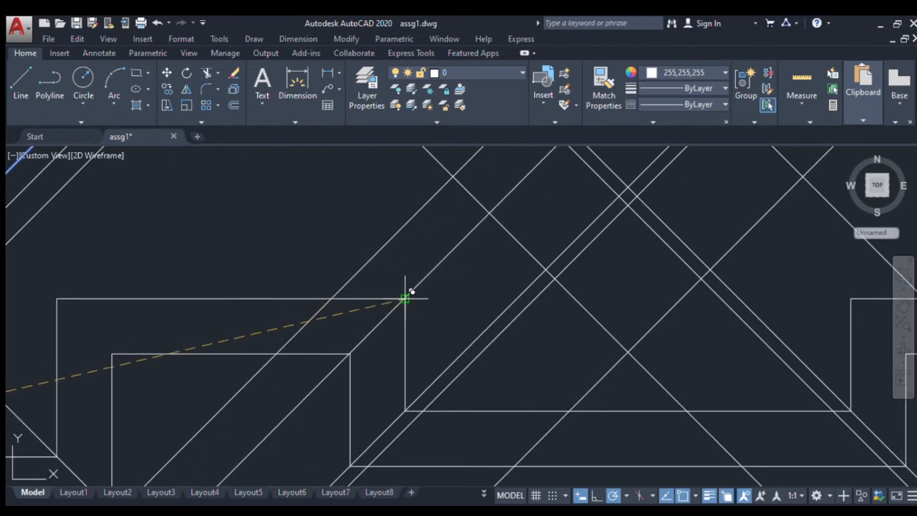
pyautogui.scroll(-4, 405, 300)
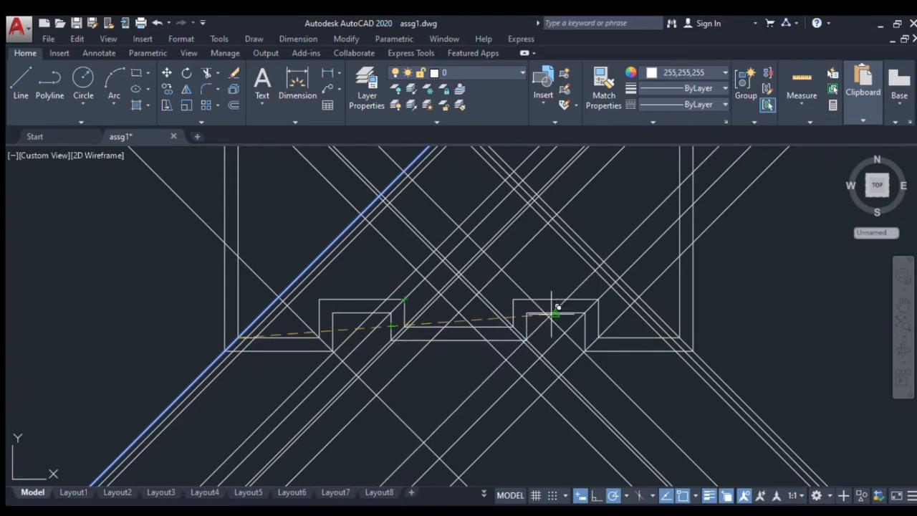
pyautogui.scroll(-2, 559, 308)
pyautogui.scroll(-2, 612, 303)
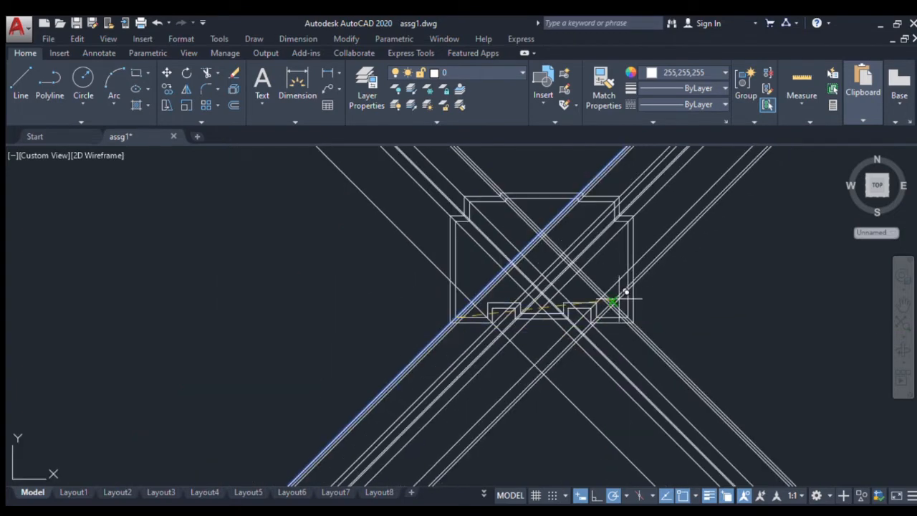
pyautogui.scroll(4, 533, 224)
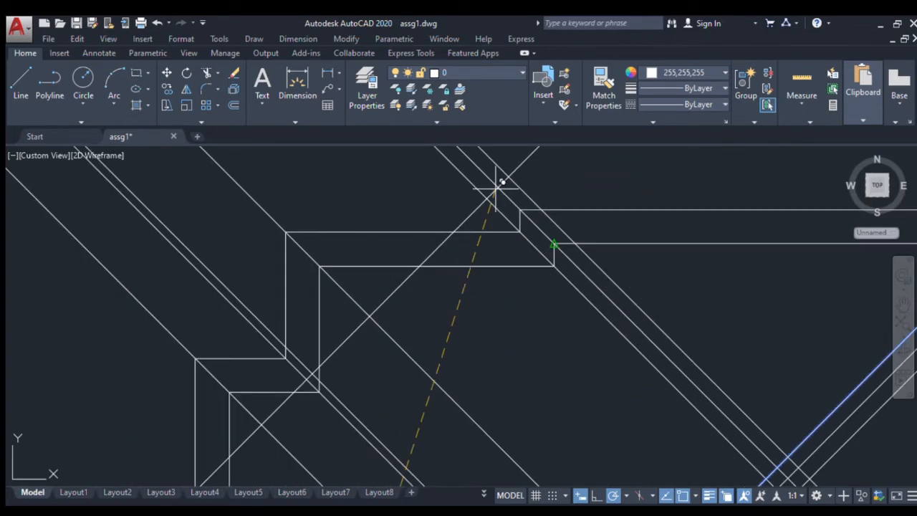
pyautogui.scroll(-2, 501, 183)
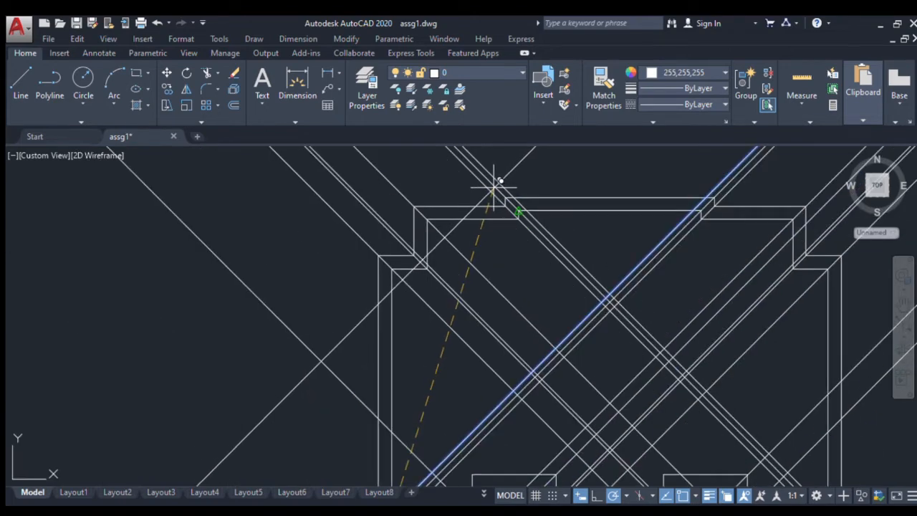
pyautogui.scroll(-2, 483, 184)
pyautogui.press('Escape')
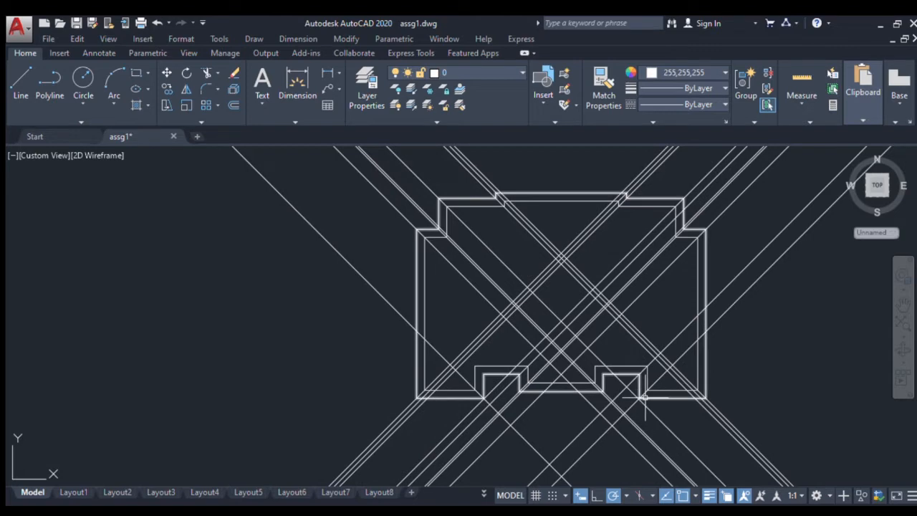
# - Copy the descending construction line from the inner outline's upper-left corner to the upper-left corner of the right recess
pyautogui.click(659, 419)
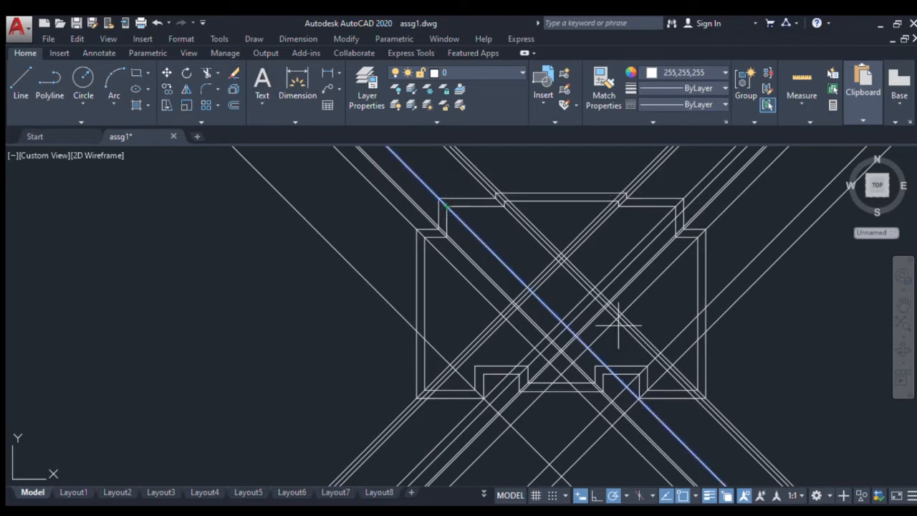
pyautogui.scroll(4, 620, 380)
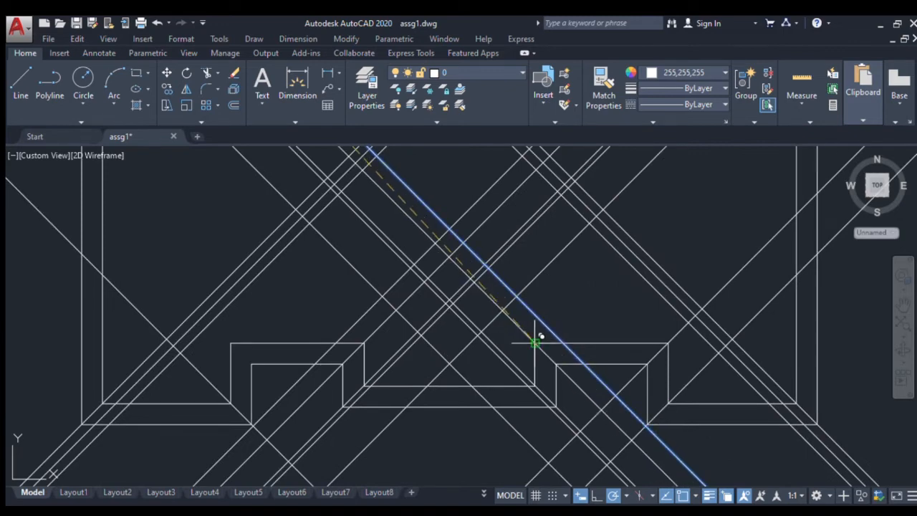
pyautogui.scroll(-2, 535, 344)
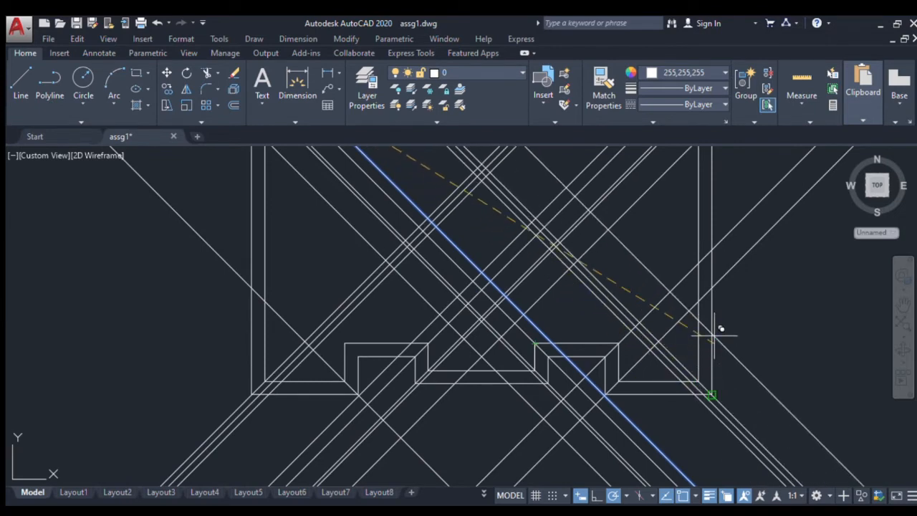
pyautogui.scroll(-4, 716, 329)
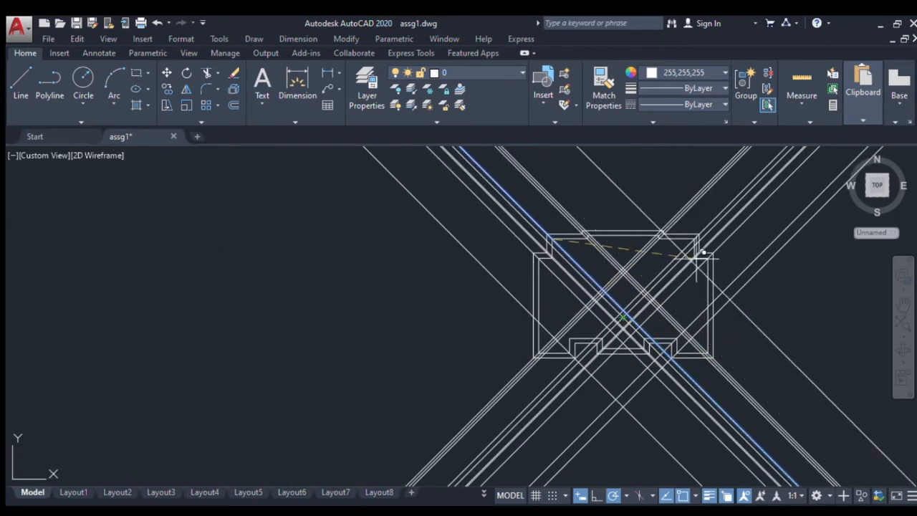
pyautogui.scroll(6, 680, 198)
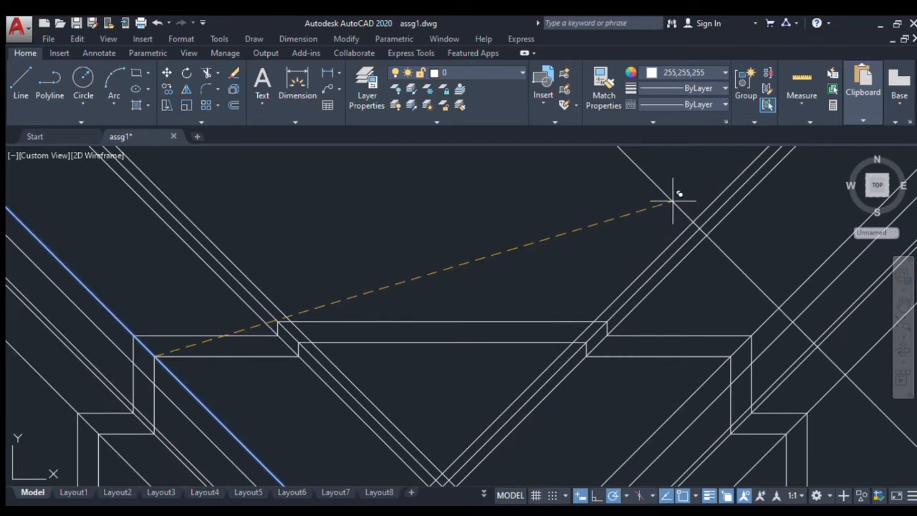
pyautogui.scroll(-2, 662, 202)
pyautogui.scroll(-2, 666, 197)
pyautogui.scroll(-4, 528, 269)
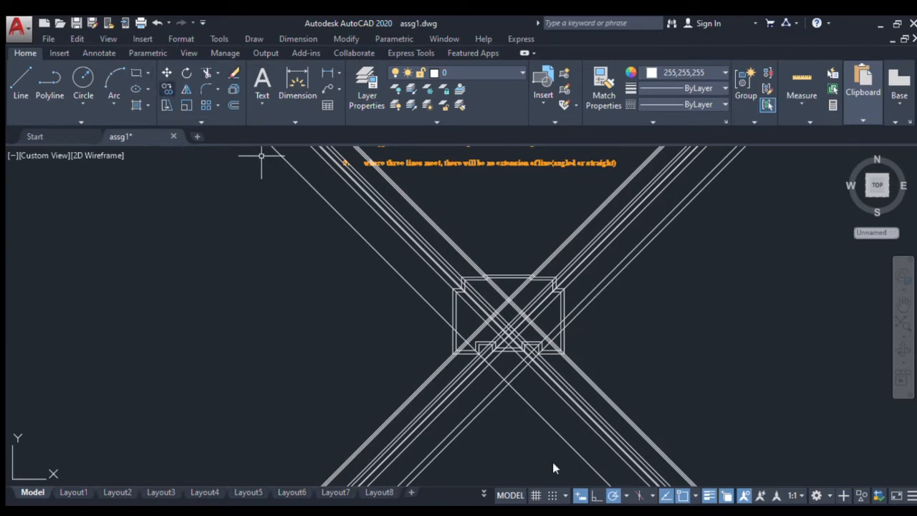
pyautogui.scroll(4, 505, 429)
pyautogui.click(421, 355)
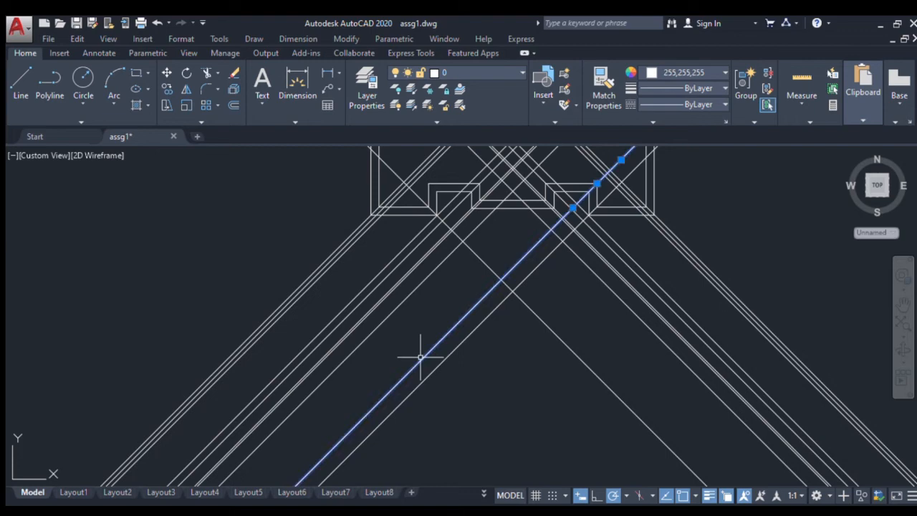
pyautogui.click(166, 89)
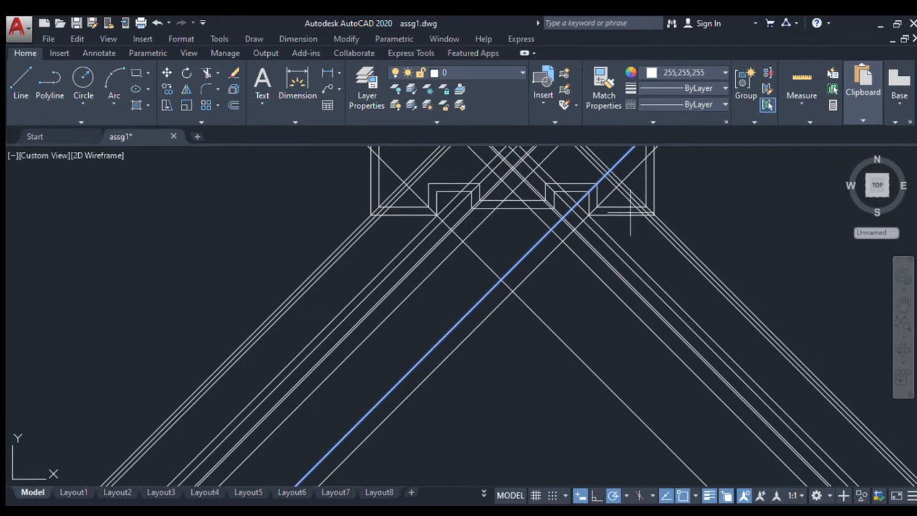
pyautogui.click(597, 184)
pyautogui.scroll(-1, 597, 184)
pyautogui.scroll(-1, 595, 260)
pyautogui.scroll(2, 523, 188)
pyautogui.scroll(2, 542, 245)
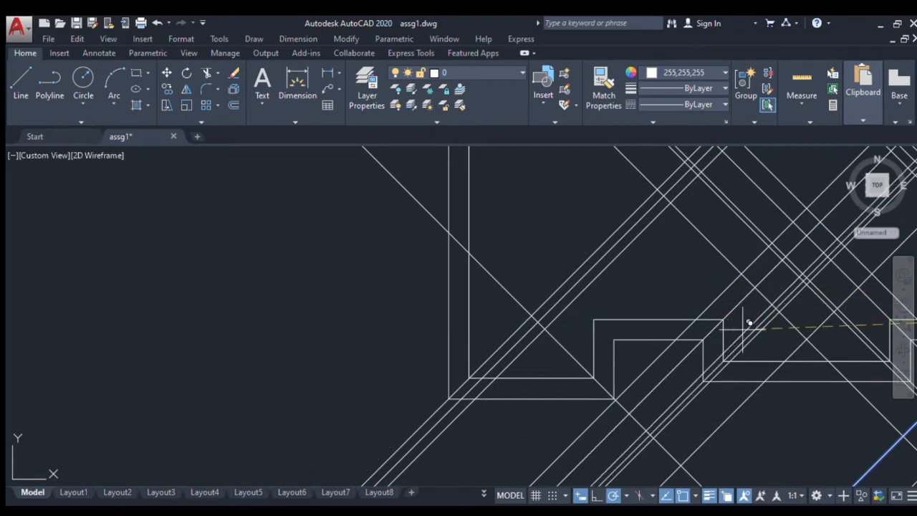
pyautogui.scroll(2, 745, 324)
pyautogui.scroll(-4, 716, 311)
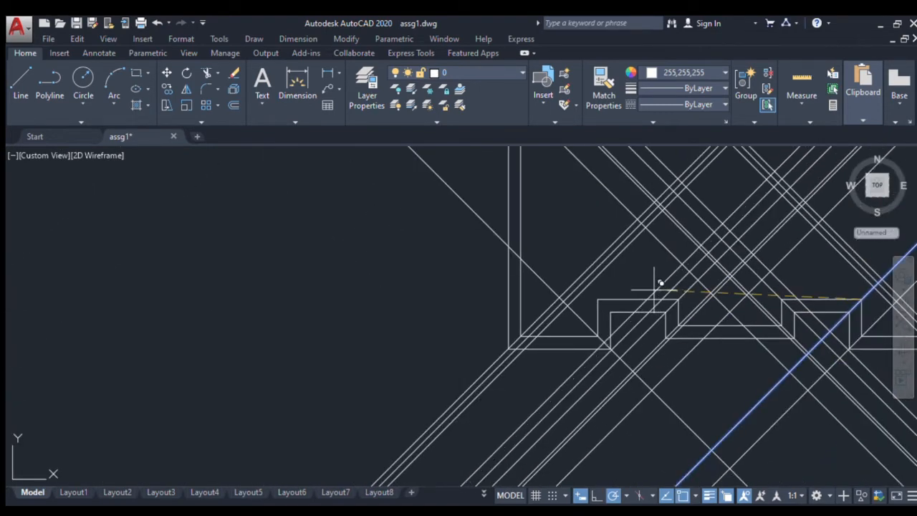
pyautogui.scroll(-1, 641, 284)
pyautogui.scroll(3, 666, 308)
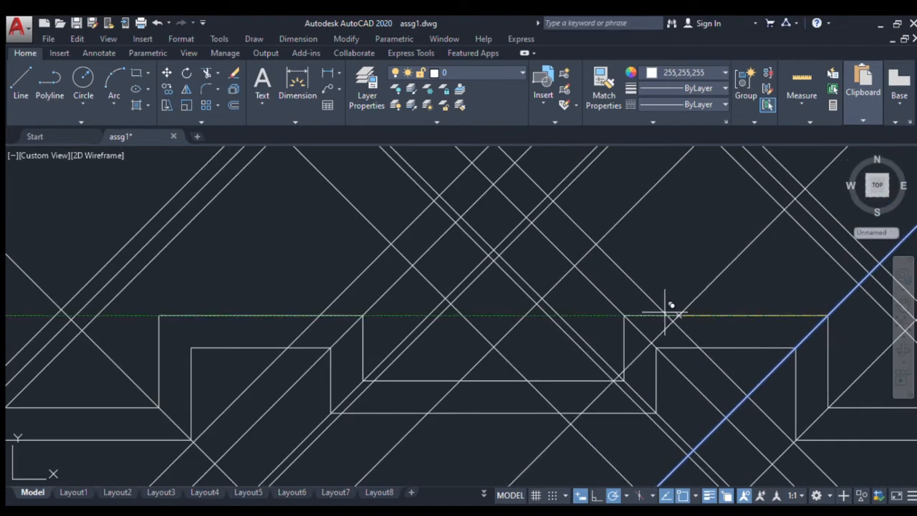
pyautogui.click(623, 315)
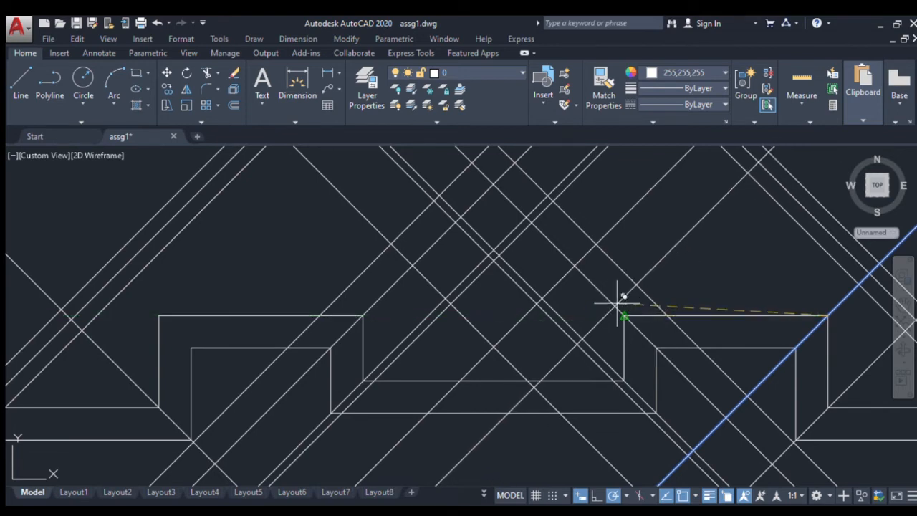
pyautogui.scroll(-2, 619, 306)
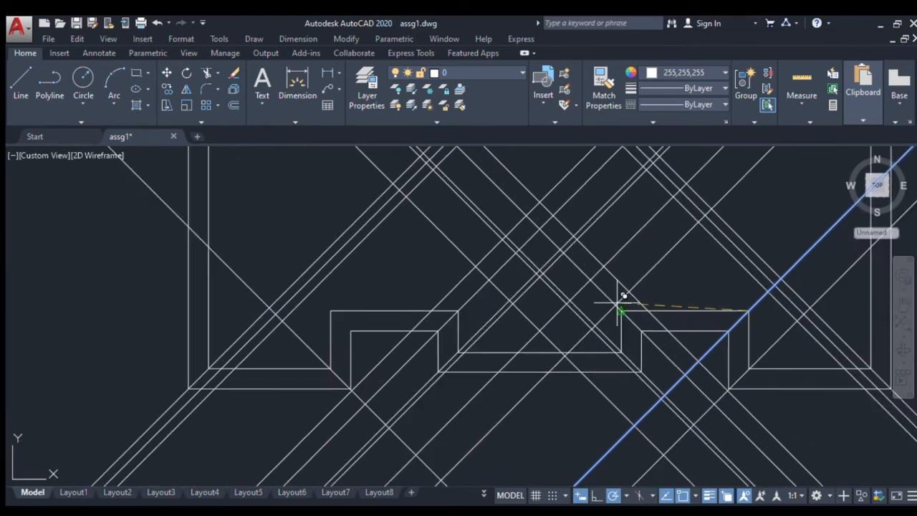
pyautogui.click(671, 347)
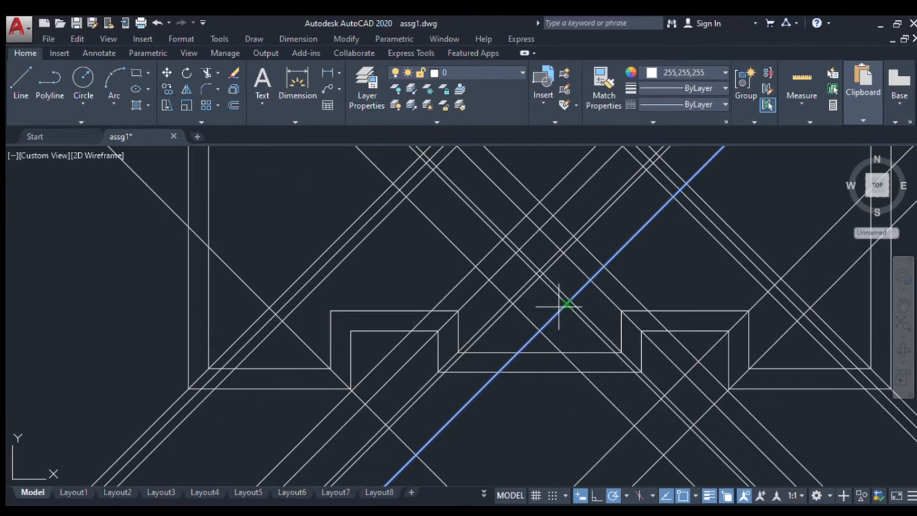
pyautogui.scroll(5, 630, 308)
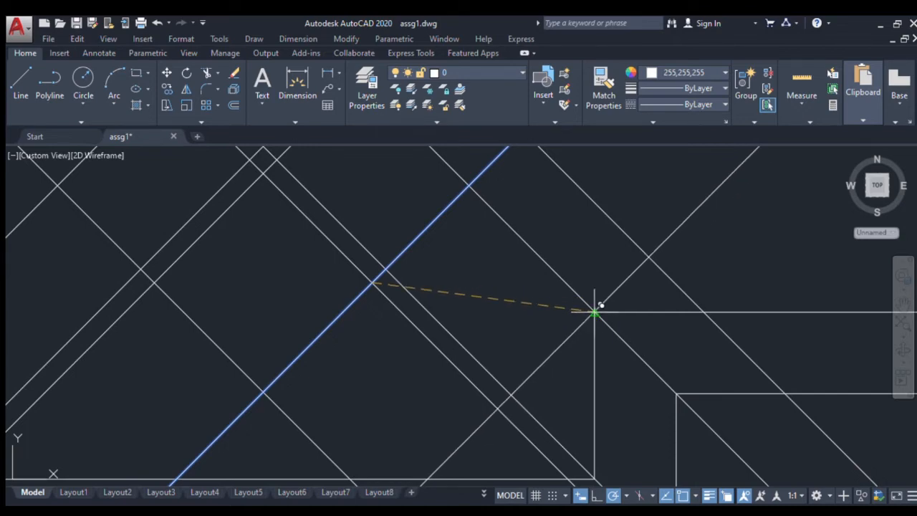
pyautogui.scroll(-2, 595, 310)
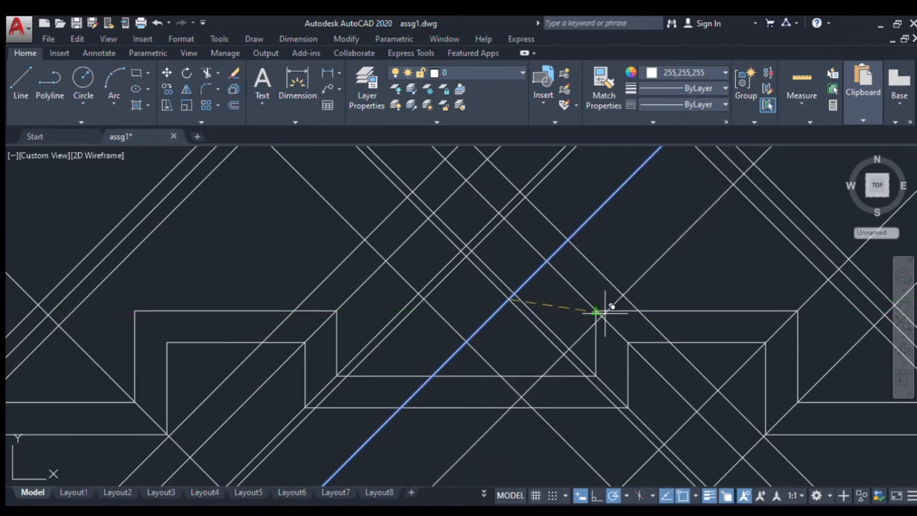
pyautogui.click(605, 310)
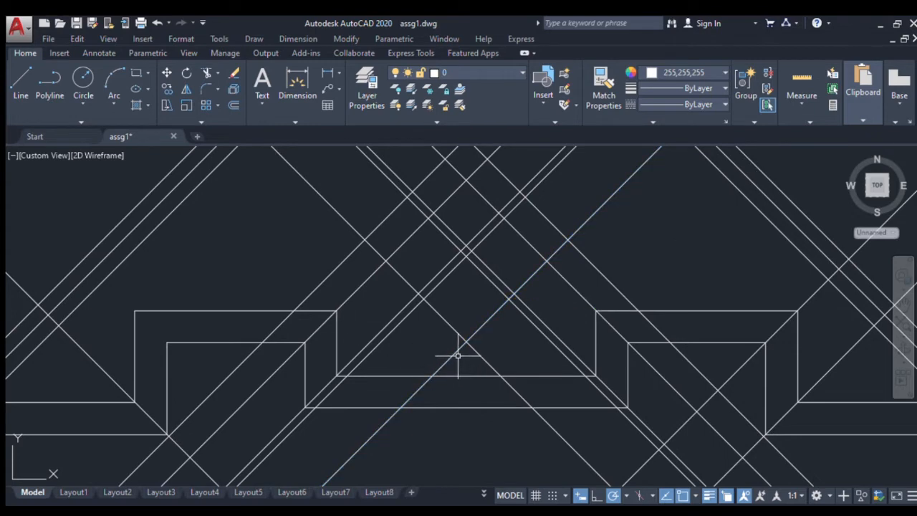
# - Copy a descending construction line to the inner outline's upper-left corner of the left recess and end copying
pyautogui.click(445, 318)
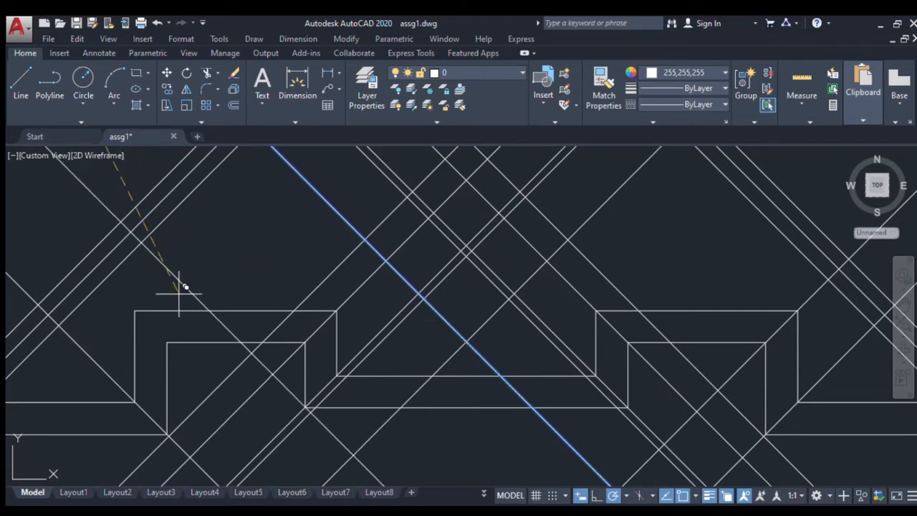
pyautogui.scroll(-2, 412, 304)
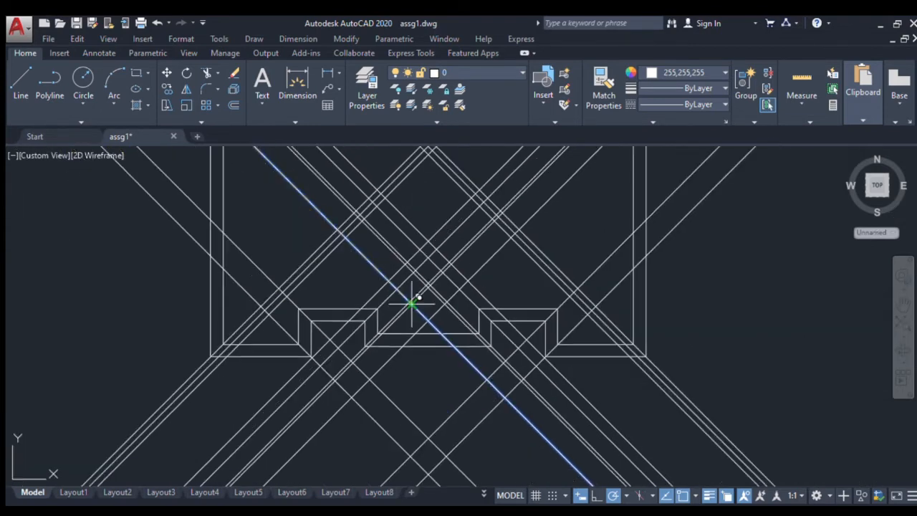
pyautogui.scroll(-2, 412, 305)
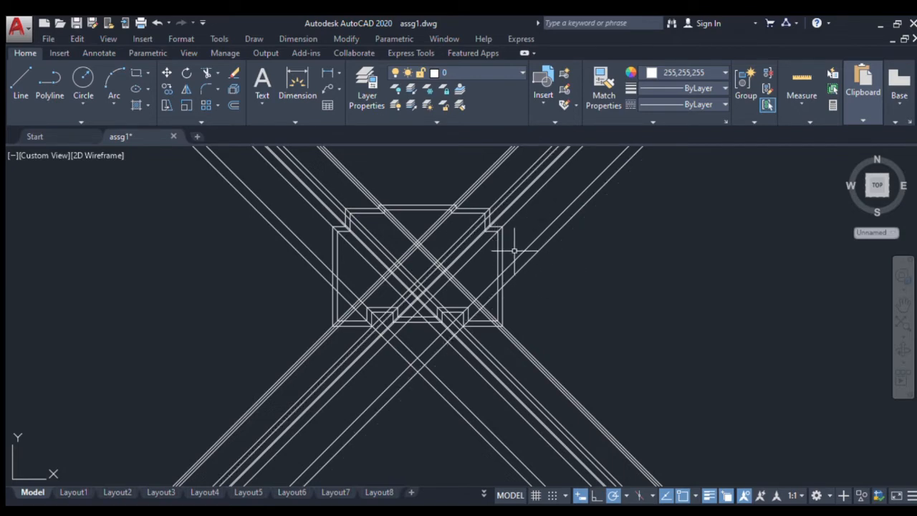
# - Trim the construction lines outside the outer outline on its upper-right and lower-right sides, using the outline as the cutting edge
pyautogui.press('Return')
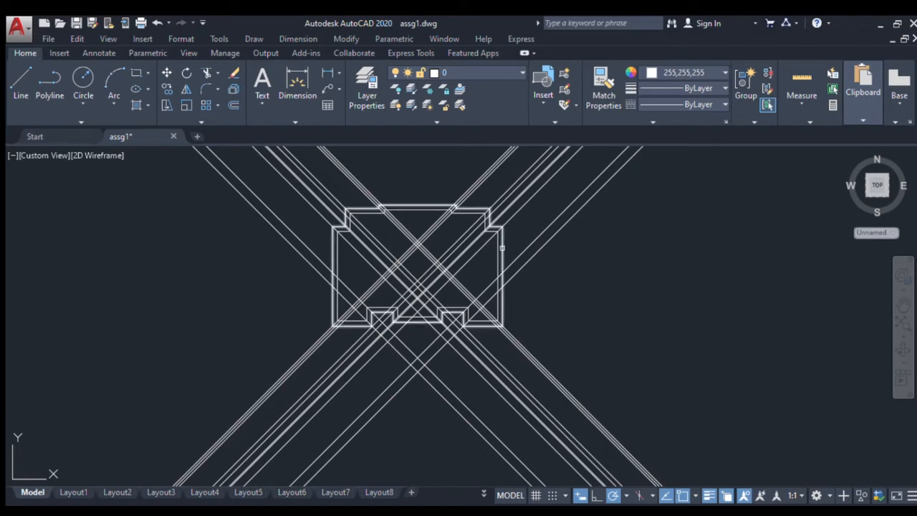
pyautogui.click(501, 247)
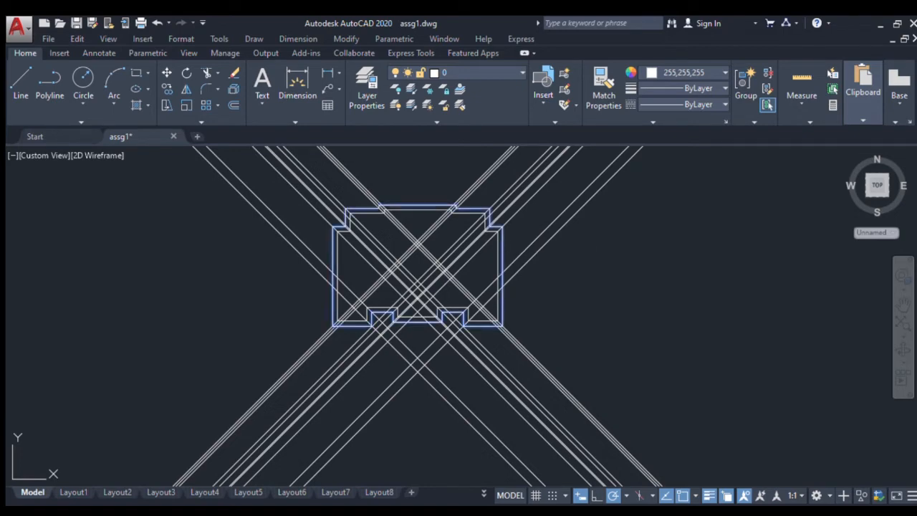
pyautogui.click(588, 263)
pyautogui.click(546, 195)
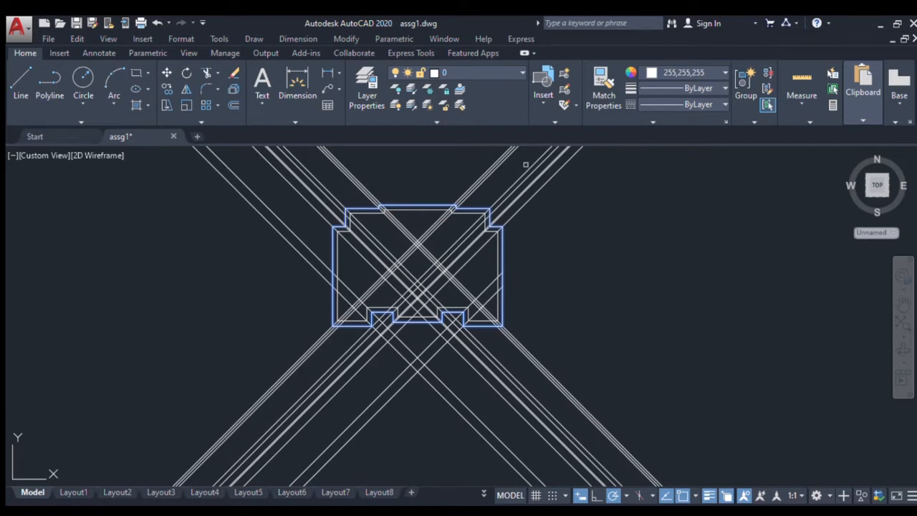
pyautogui.click(600, 187)
pyautogui.click(465, 204)
pyautogui.click(556, 339)
pyautogui.click(436, 379)
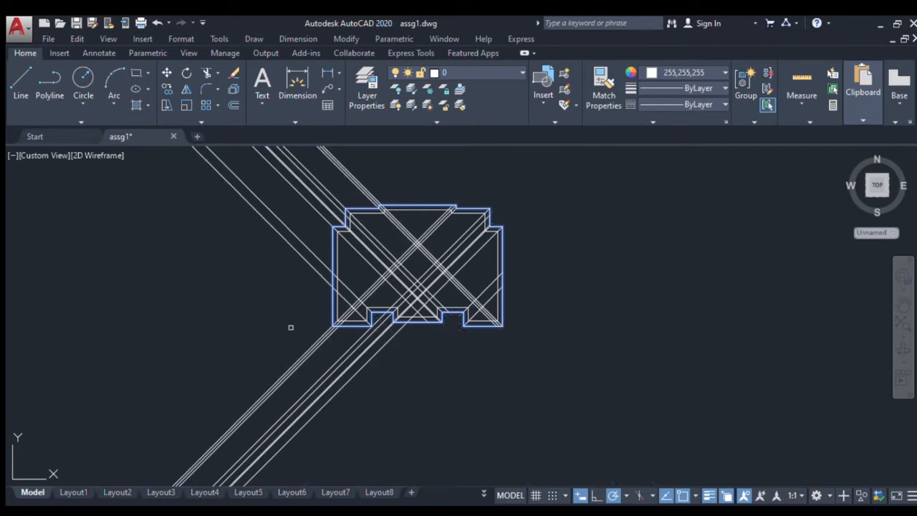
# - Trim the remaining construction lines outside the outer outline on its lower-left and upper-left sides, and end trimming
pyautogui.click(390, 369)
pyautogui.click(195, 349)
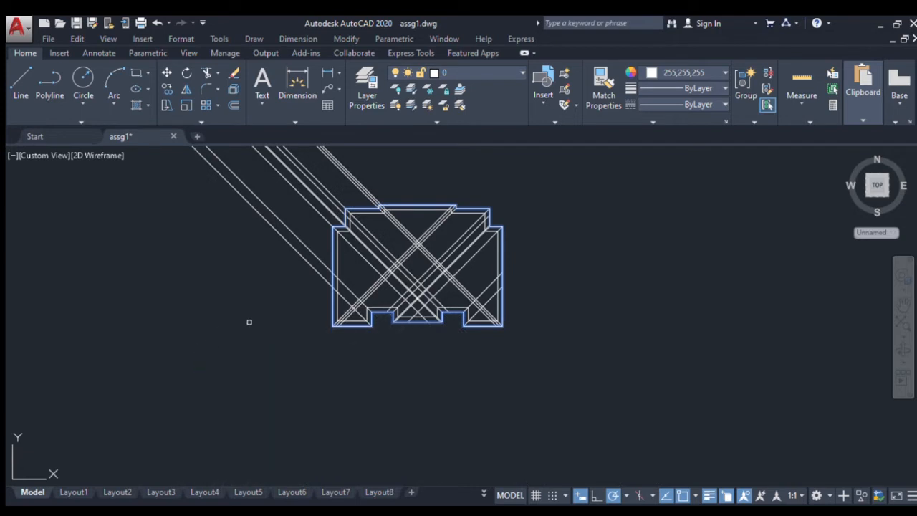
pyautogui.click(388, 164)
pyautogui.click(199, 185)
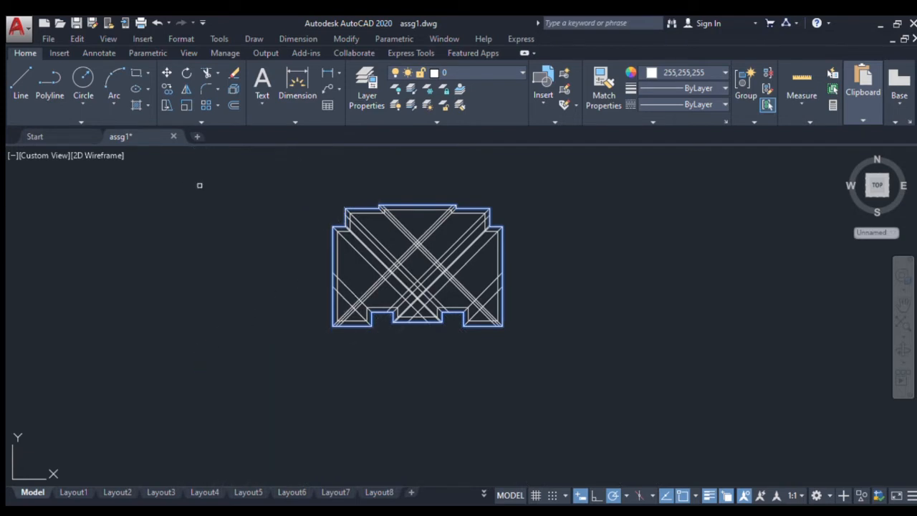
pyautogui.press('Escape')
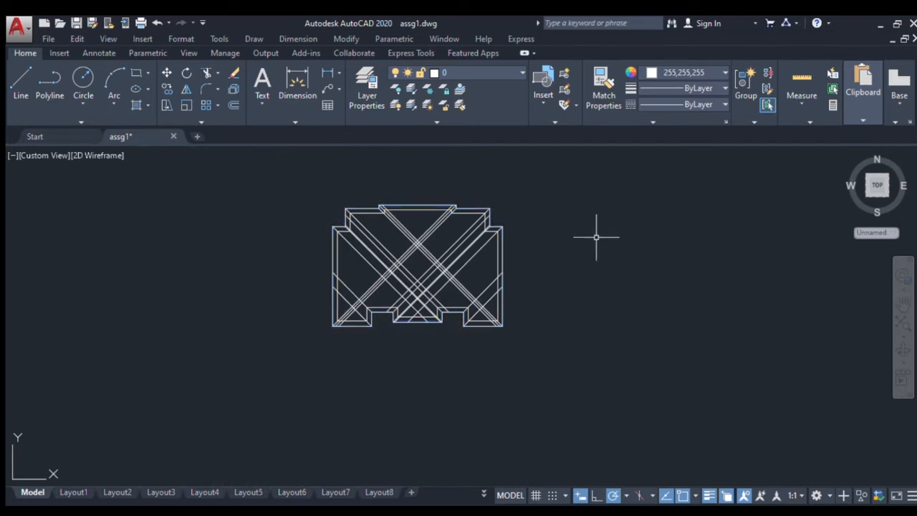
# - Read the three roofing principles written above the plan
pyautogui.scroll(-2, 380, 188)
pyautogui.moveTo(381, 189); pyautogui.dragTo(391, 312, button='middle')
pyautogui.scroll(6, 323, 155)
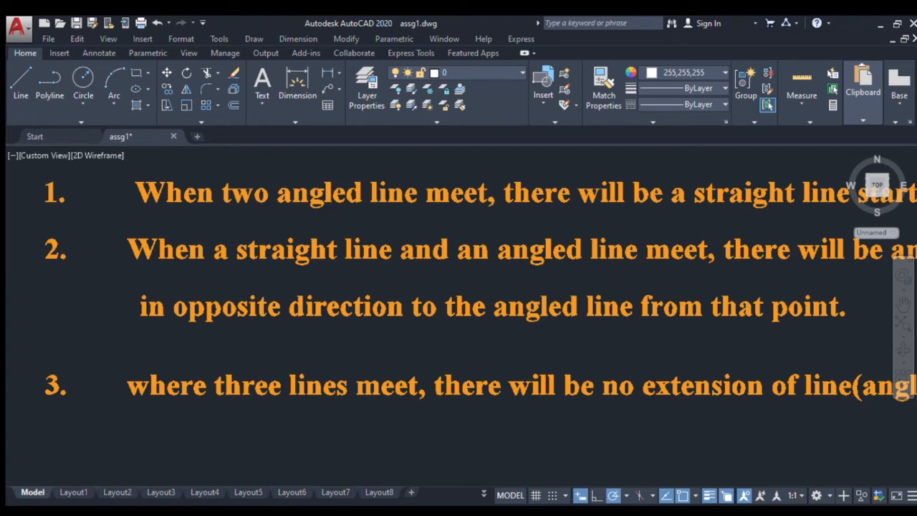
pyautogui.scroll(-2, 492, 216)
pyautogui.scroll(-5, 492, 216)
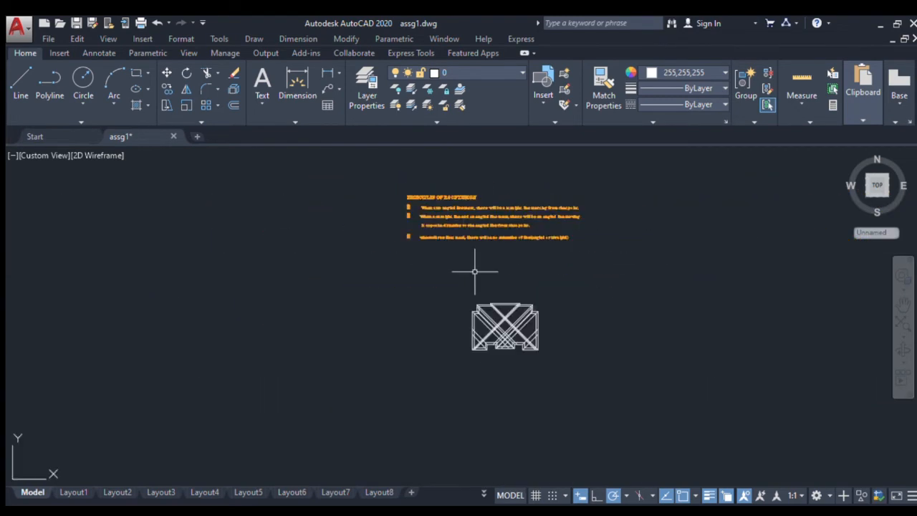
# - Fillet the diagonals from the left wing's two outer bottom corners so they meet at a sharp peak
pyautogui.scroll(2, 493, 387)
pyautogui.scroll(10, 467, 361)
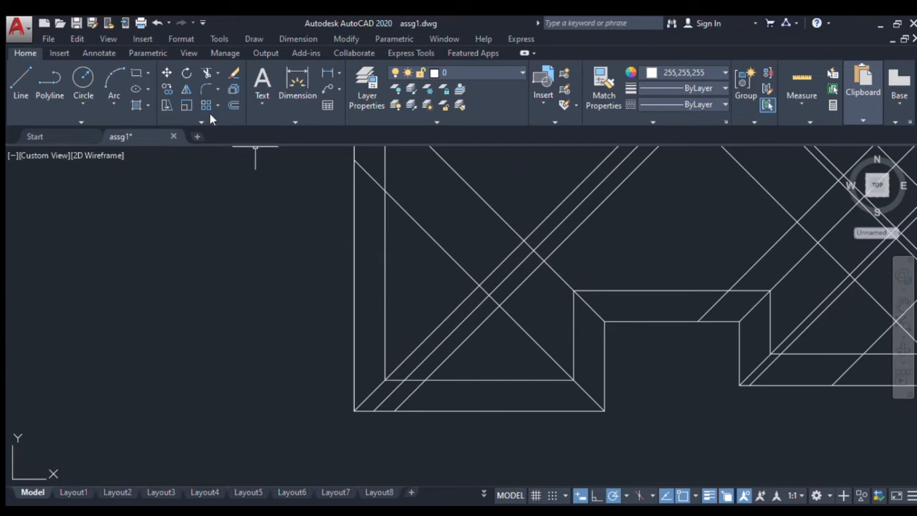
pyautogui.click(193, 83)
pyautogui.click(451, 313)
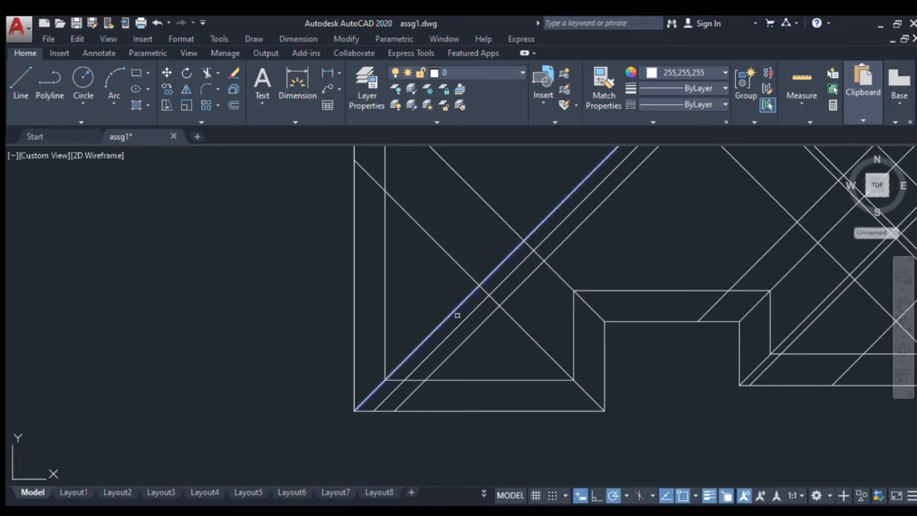
pyautogui.click(521, 329)
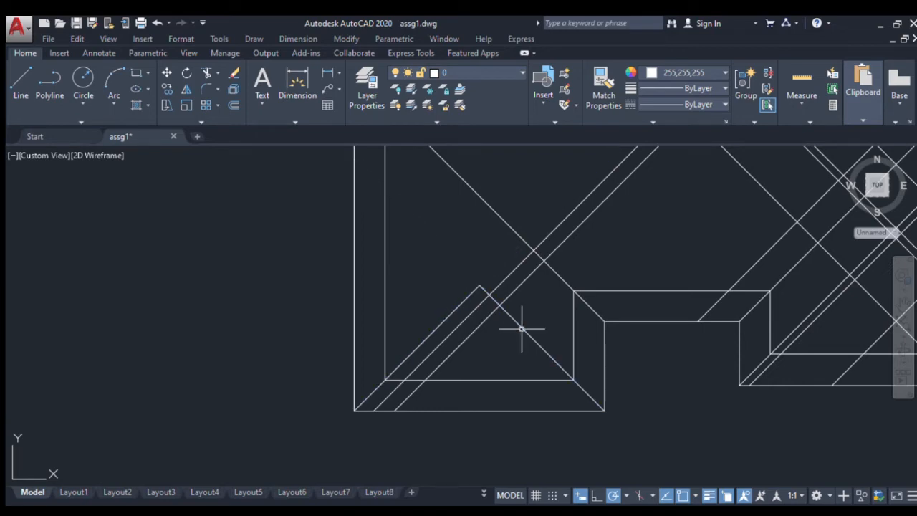
# - Draw a vertical ridge line upward from the left wing's peak
pyautogui.click(14, 84)
pyautogui.scroll(-5, 478, 285)
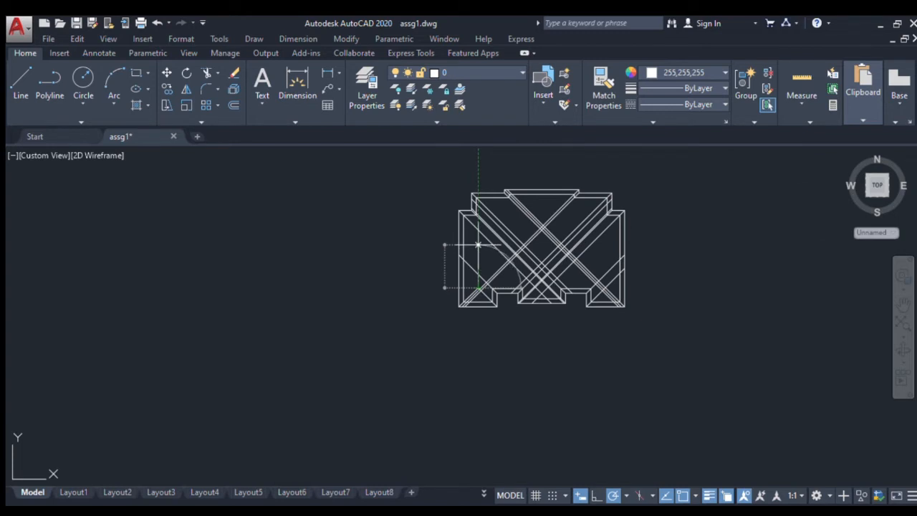
pyautogui.scroll(6, 478, 245)
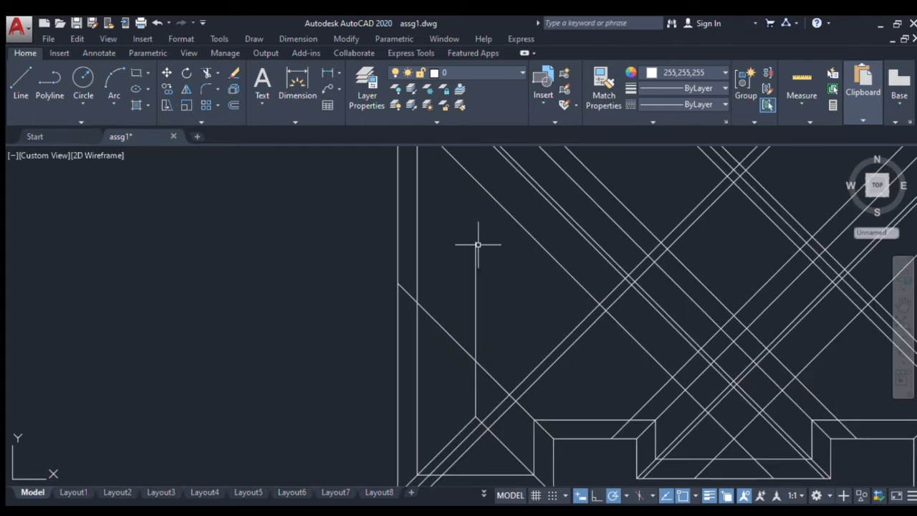
# - Fillet the diagonals from the bottom middle projection's two outer corners so they meet at a sharp peak
pyautogui.scroll(-5, 478, 245)
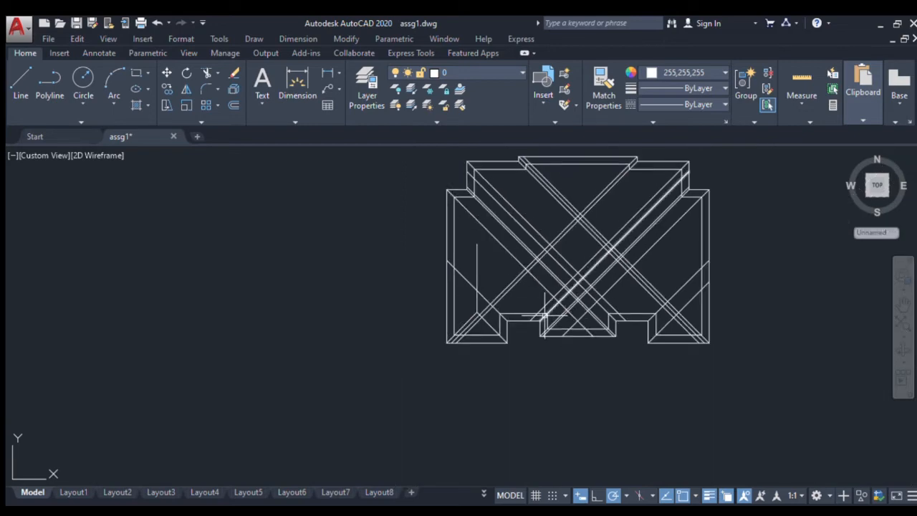
pyautogui.scroll(6, 591, 328)
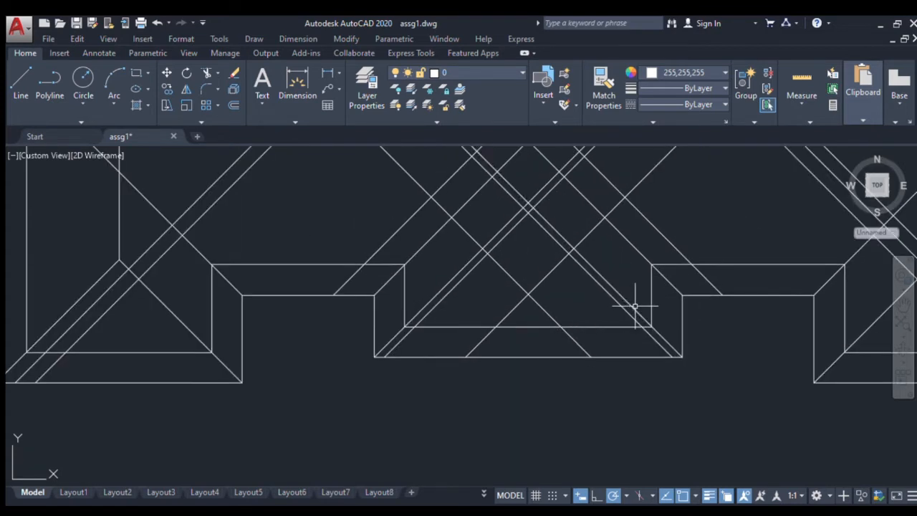
pyautogui.click(195, 85)
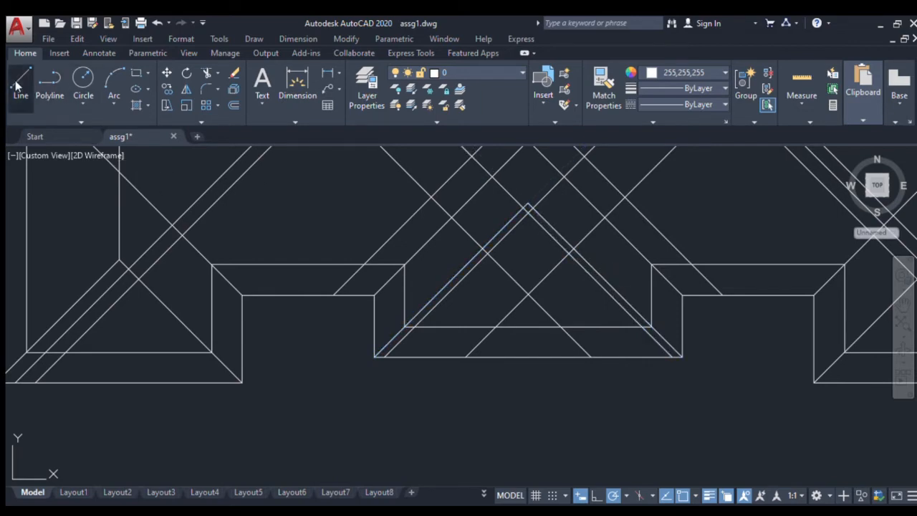
# - Draw a vertical ridge line upward from the peak of the bottom middle projection
pyautogui.scroll(-4, 478, 272)
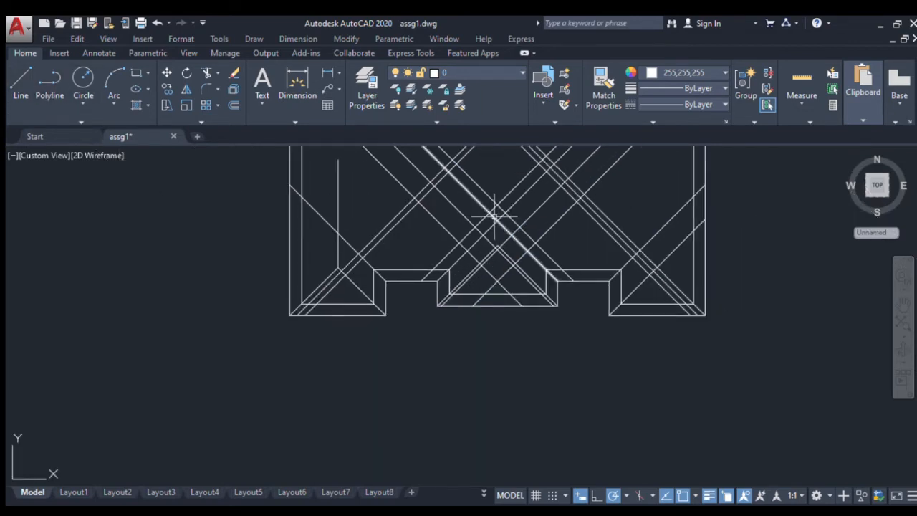
pyautogui.scroll(4, 491, 213)
pyautogui.click(19, 87)
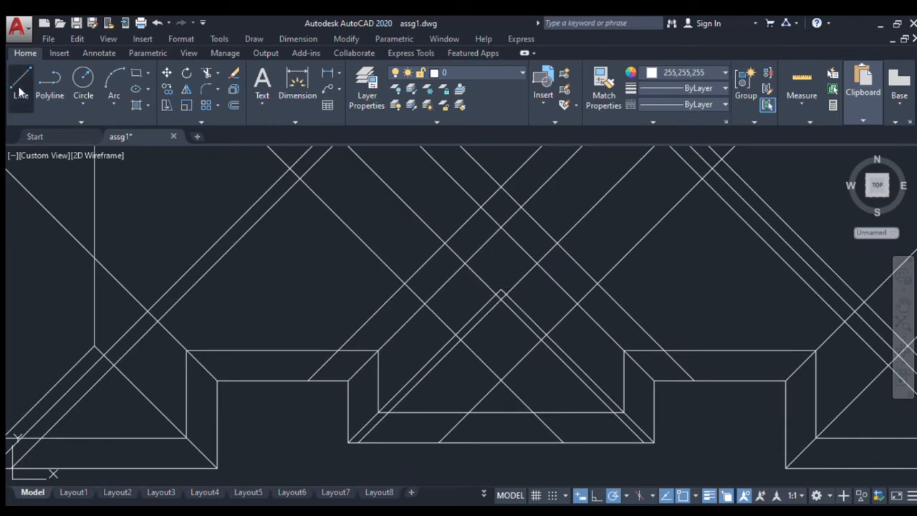
pyautogui.scroll(-3, 499, 288)
pyautogui.click(499, 289)
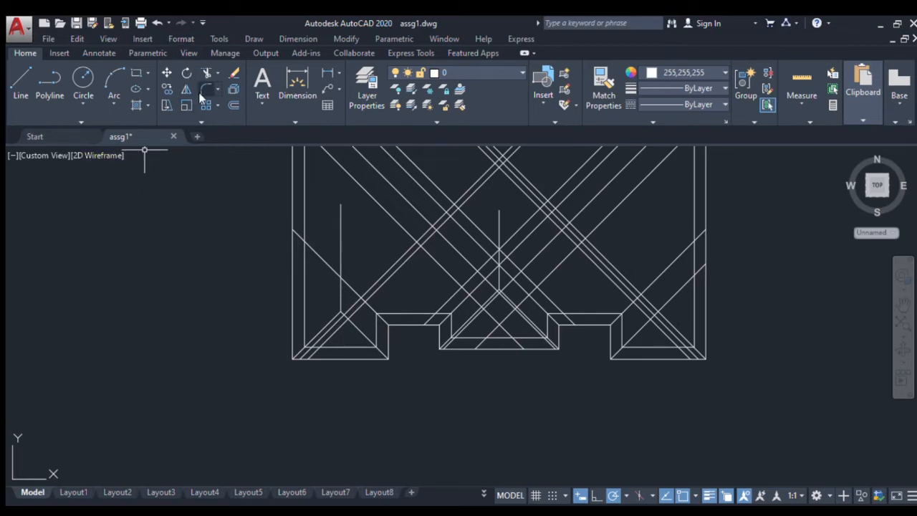
pyautogui.scroll(4, 709, 326)
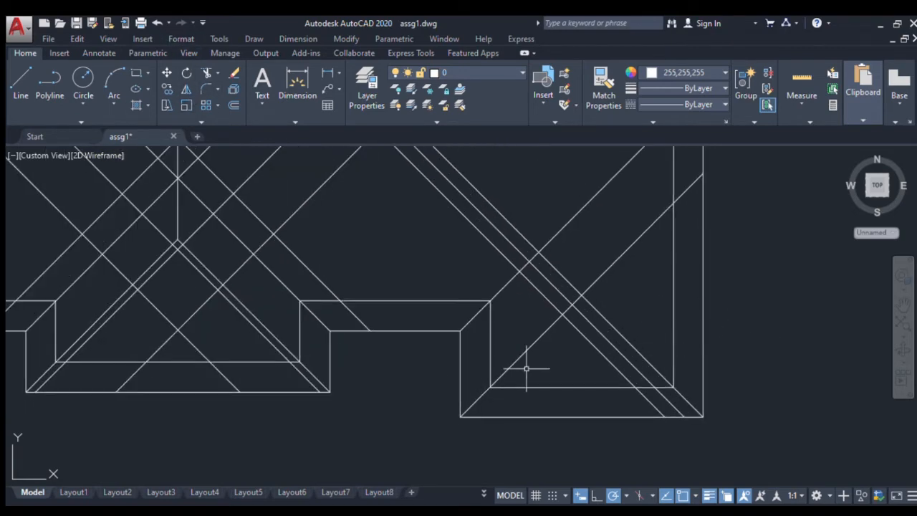
pyautogui.click(541, 336)
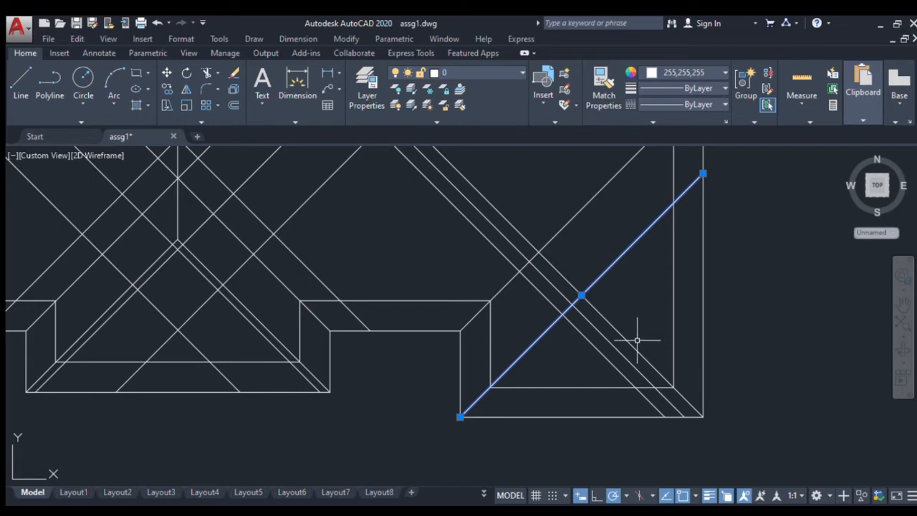
pyautogui.click(628, 342)
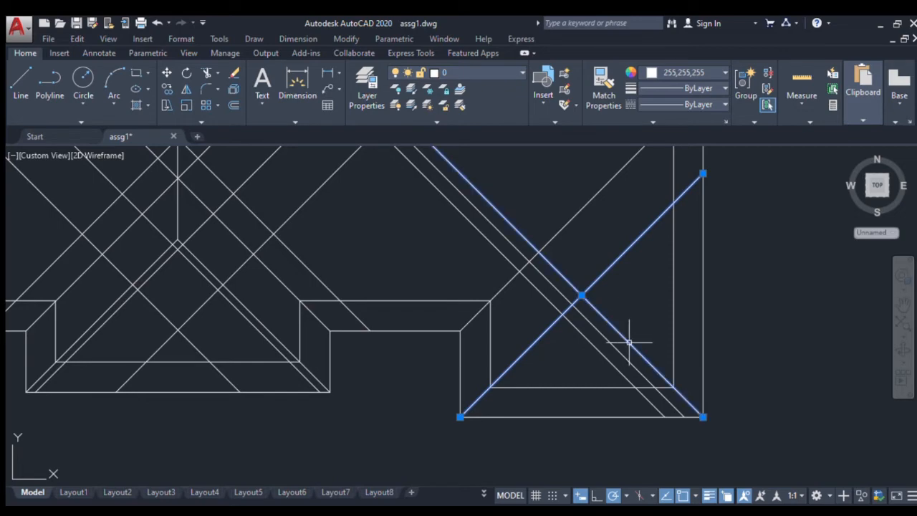
pyautogui.press('Escape')
# - Fillet the diagonals from the right wing's two outer bottom corners into a peak, and draw a vertical ridge line upward from it
pyautogui.click(197, 85)
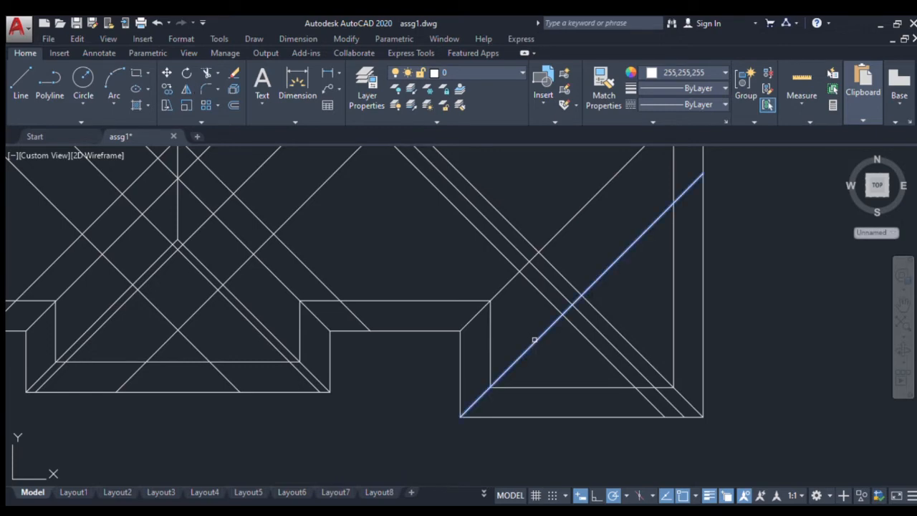
pyautogui.click(598, 314)
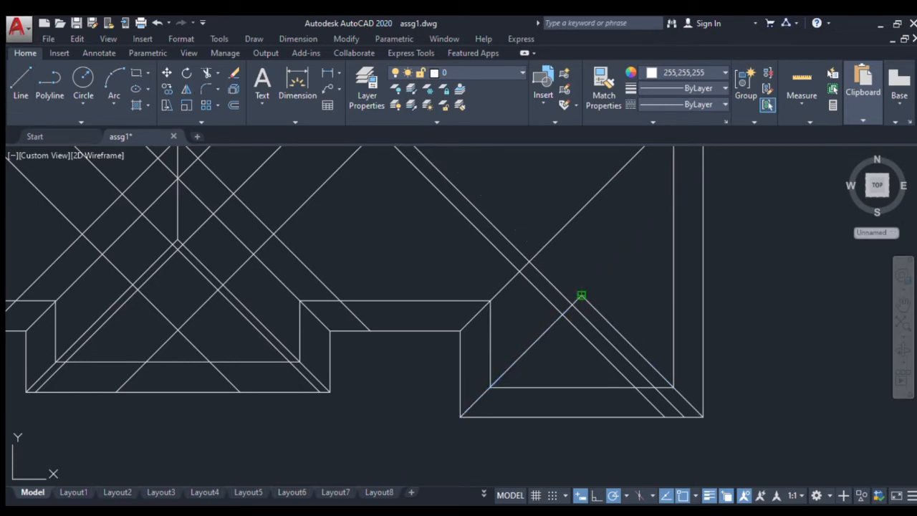
pyautogui.click(582, 295)
pyautogui.scroll(-4, 582, 295)
pyautogui.press('Escape')
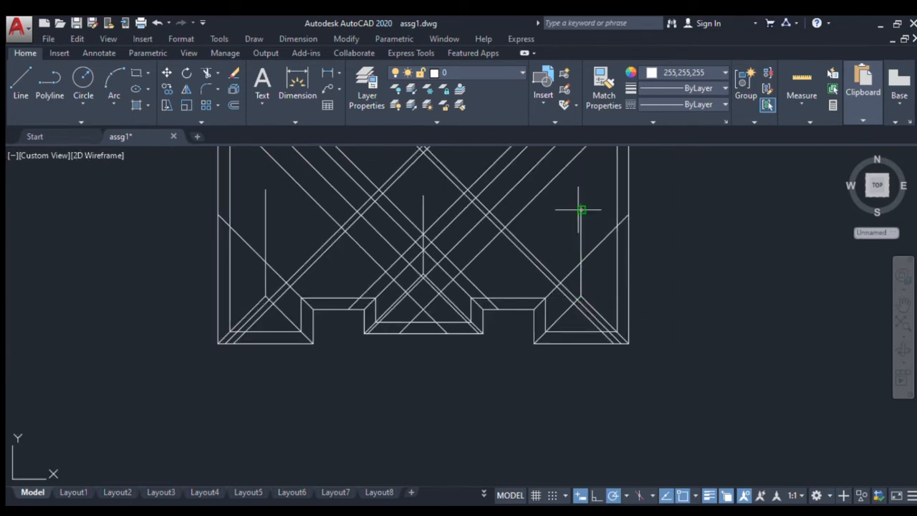
# - Fillet the diagonals from the top projection's two outermost upper corners so they meet at a sharp point below it
pyautogui.scroll(-2, 577, 210)
pyautogui.moveTo(577, 210); pyautogui.dragTo(562, 264, button='middle')
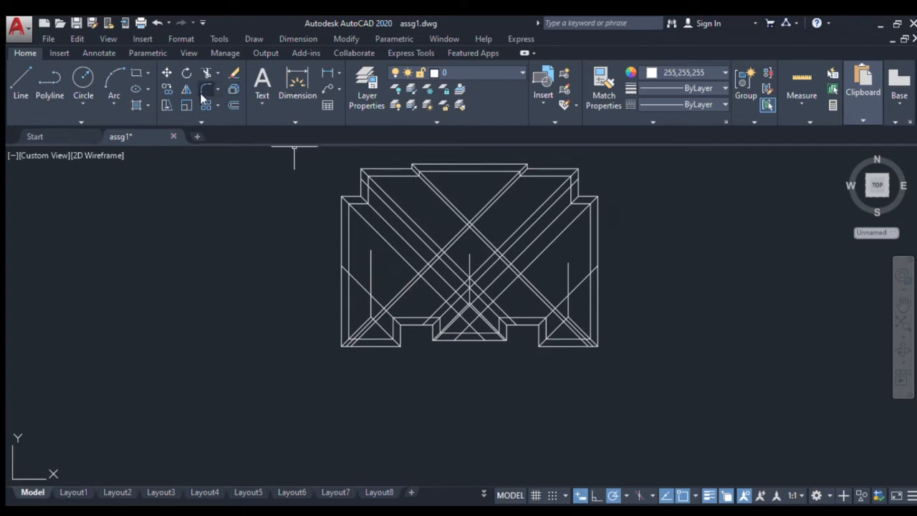
pyautogui.scroll(5, 443, 179)
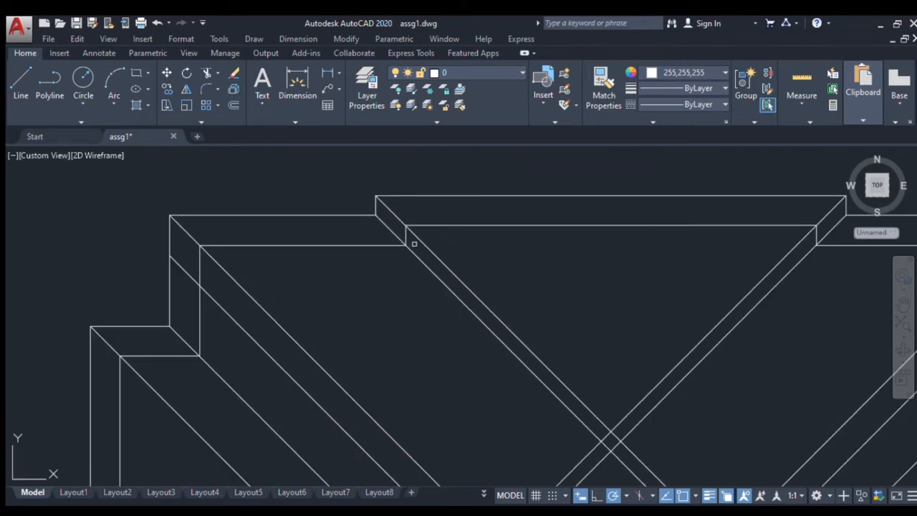
pyautogui.click(424, 245)
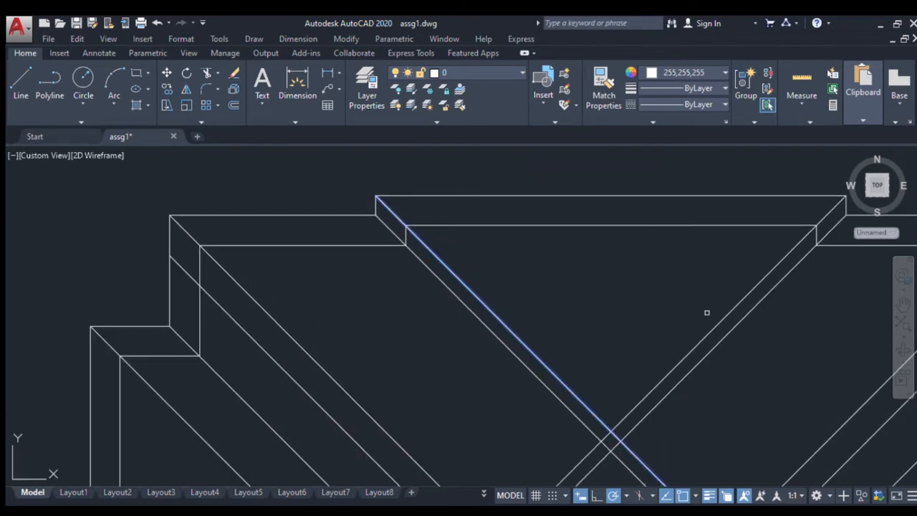
pyautogui.click(716, 319)
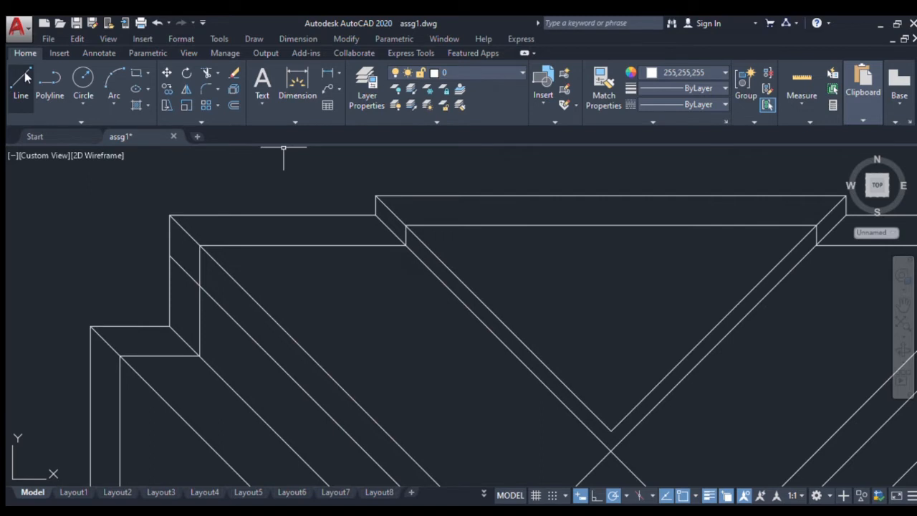
# - Fillet the parallel pair of diagonals from the top projection's two reentrant corners so they meet just below the first point
pyautogui.click(195, 86)
pyautogui.scroll(-2, 564, 278)
pyautogui.click(570, 362)
pyautogui.click(606, 373)
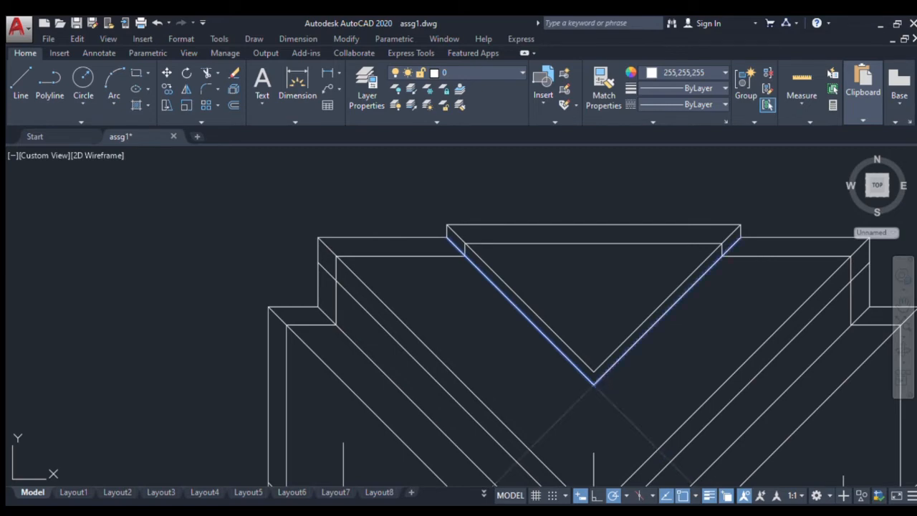
pyautogui.scroll(-2, 409, 260)
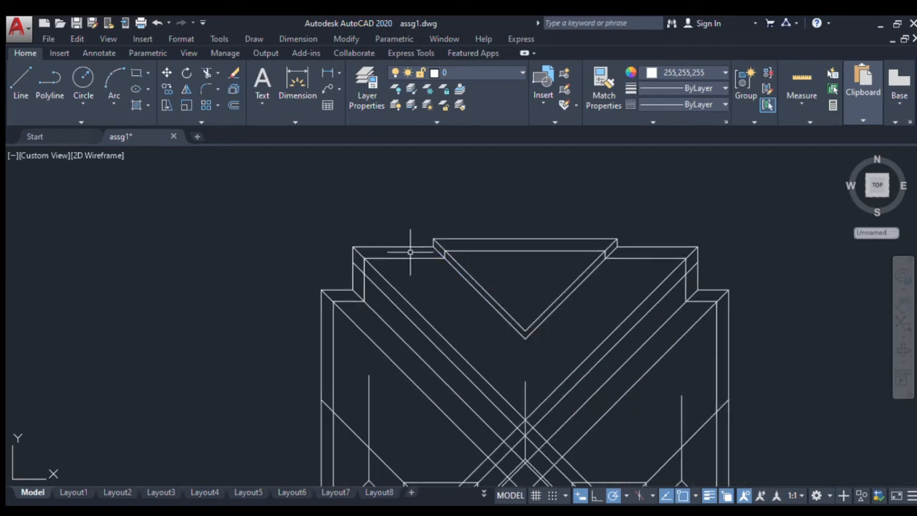
pyautogui.scroll(-4, 409, 261)
pyautogui.scroll(4, 466, 287)
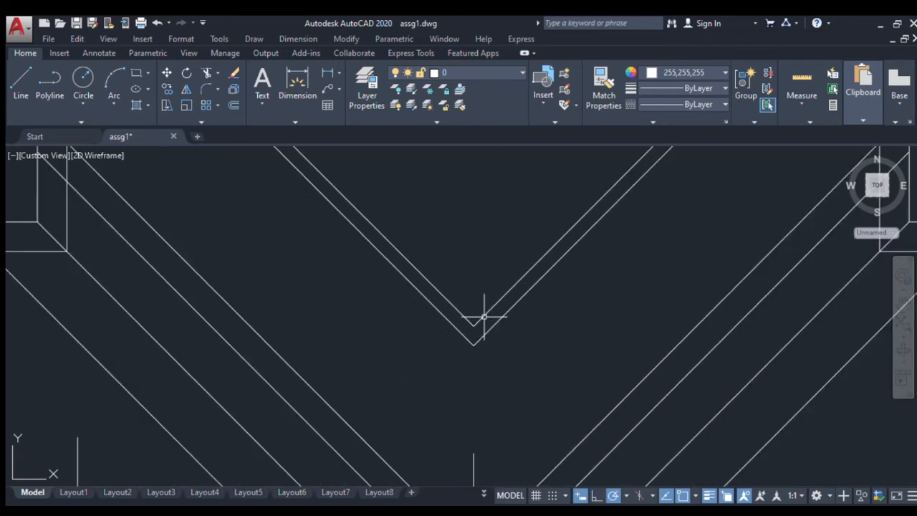
pyautogui.scroll(-4, 481, 312)
pyautogui.scroll(-2, 475, 290)
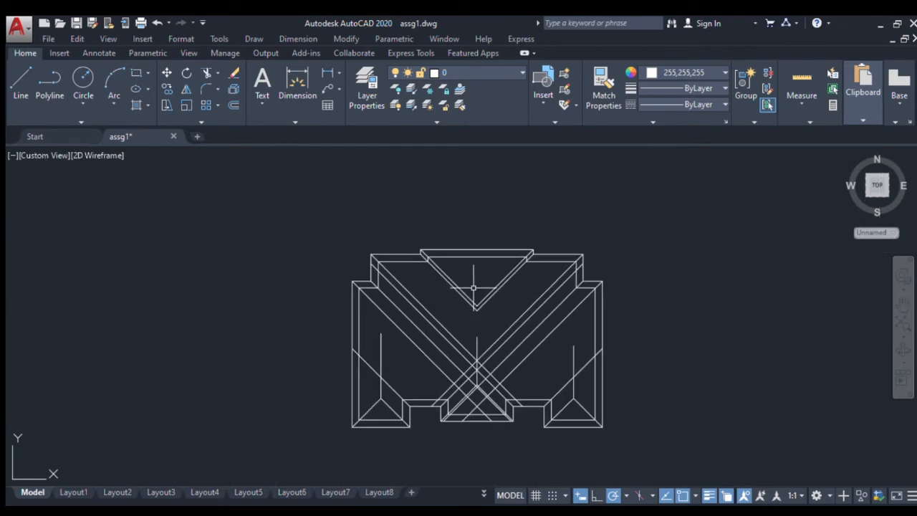
pyautogui.scroll(2, 476, 299)
pyautogui.scroll(-3, 476, 299)
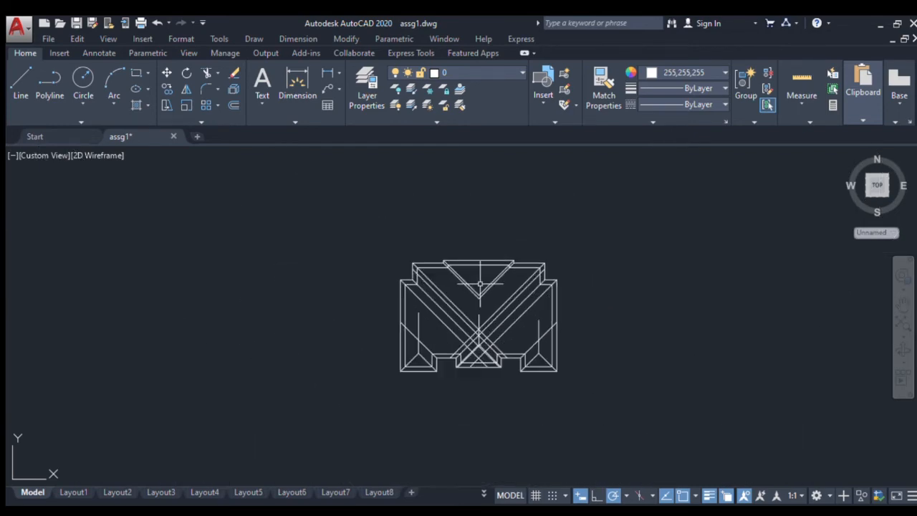
# - Review the listed principles of roof design, especially the rule for where a straight line and an angled line meet
pyautogui.scroll(4, 398, 360)
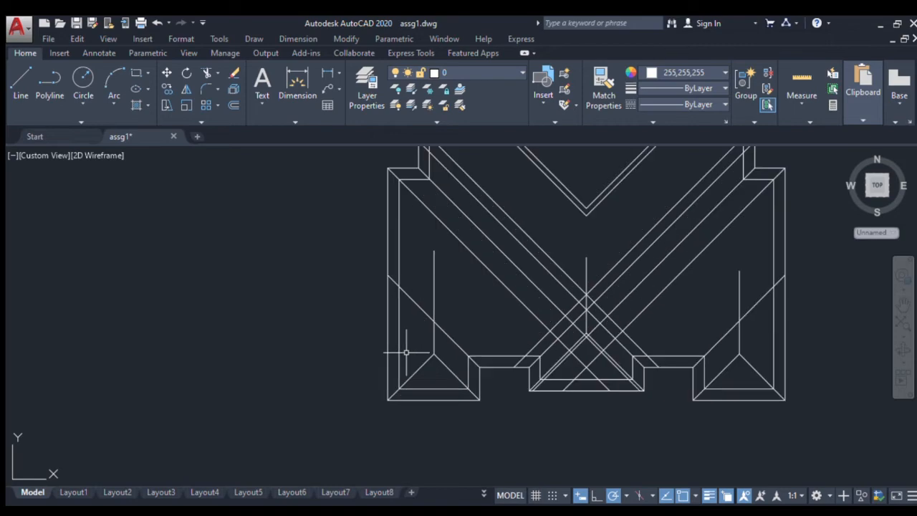
pyautogui.scroll(-5, 406, 351)
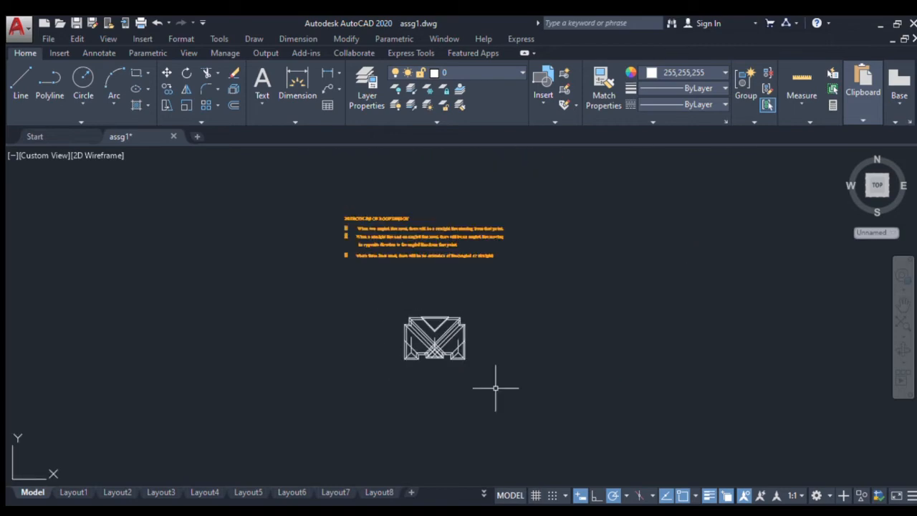
pyautogui.scroll(6, 369, 228)
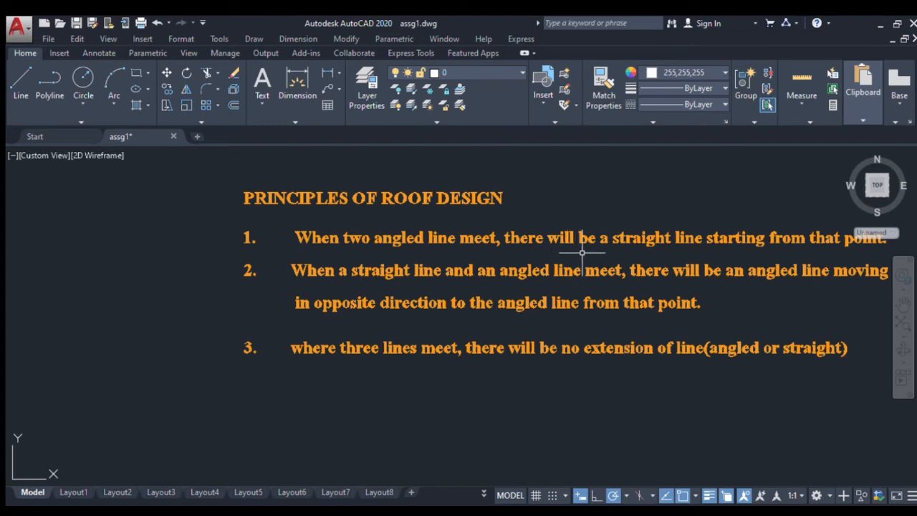
pyautogui.scroll(-3, 501, 236)
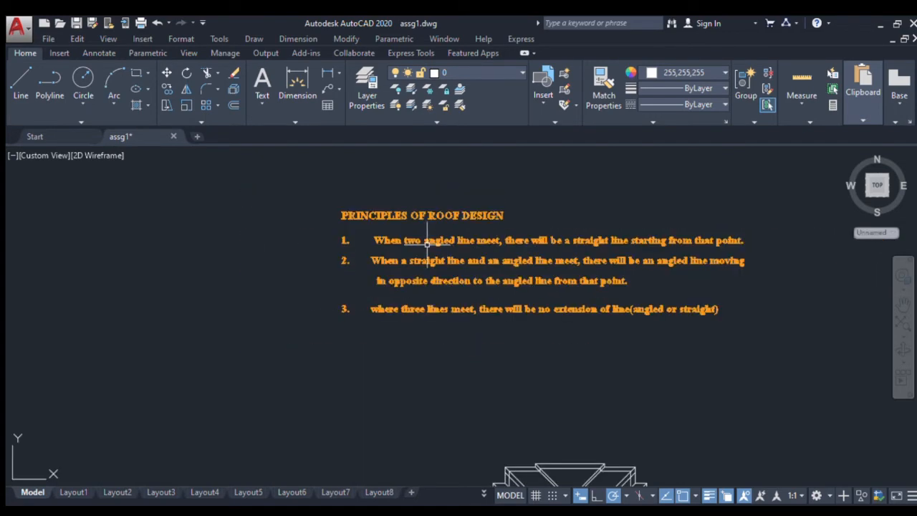
pyautogui.scroll(1, 471, 262)
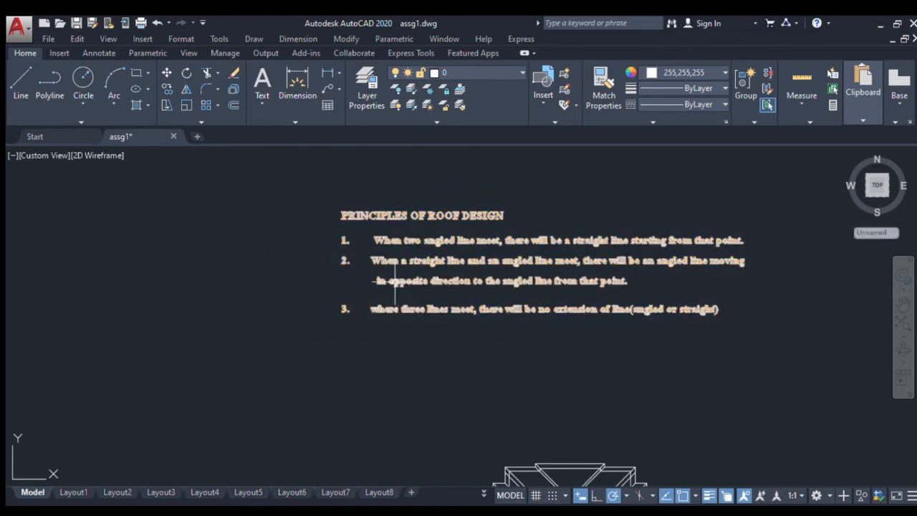
pyautogui.scroll(2, 407, 264)
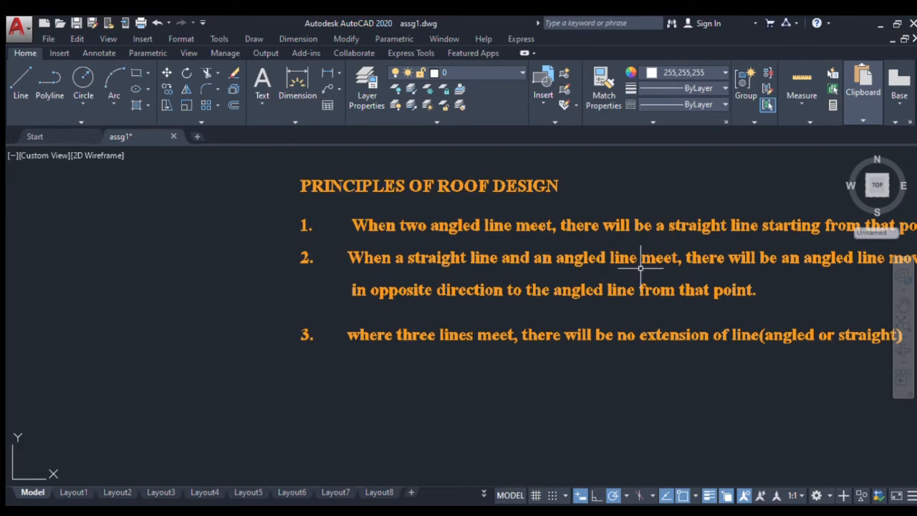
pyautogui.scroll(-2, 639, 267)
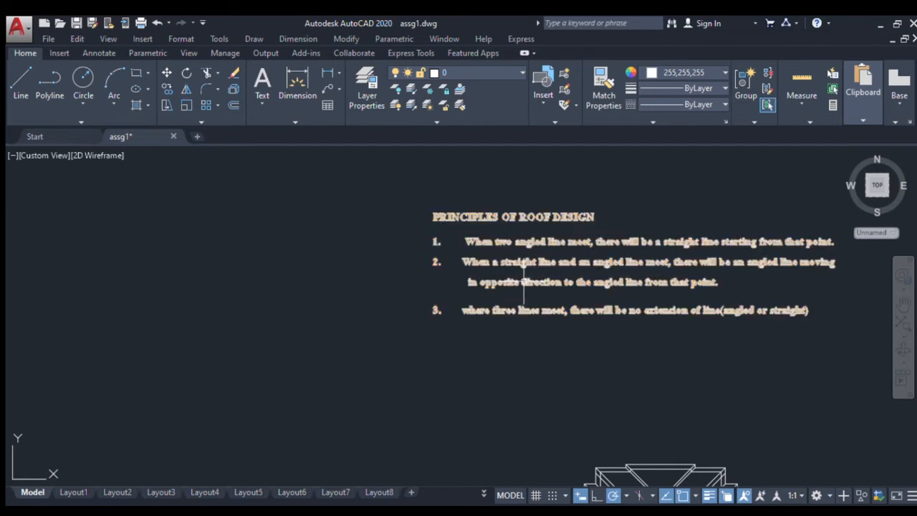
pyautogui.scroll(-1, 643, 285)
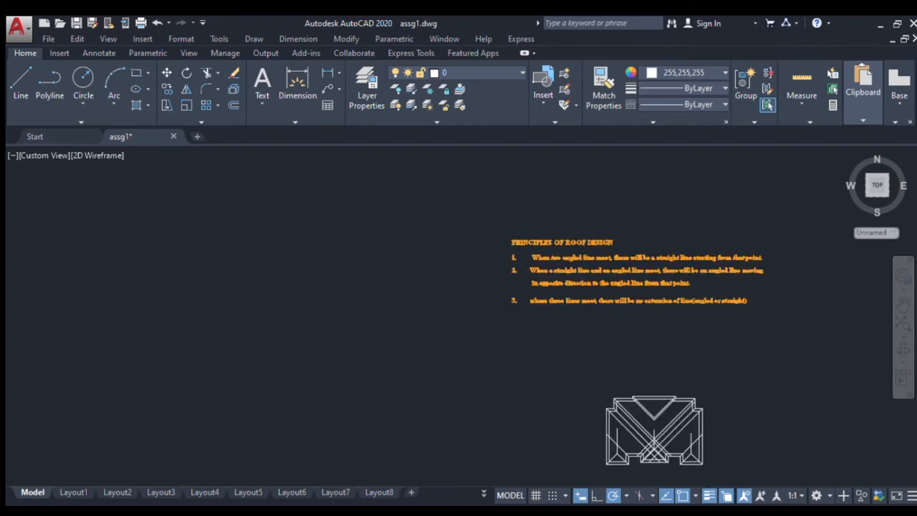
pyautogui.scroll(-2, 615, 277)
pyautogui.scroll(3, 646, 351)
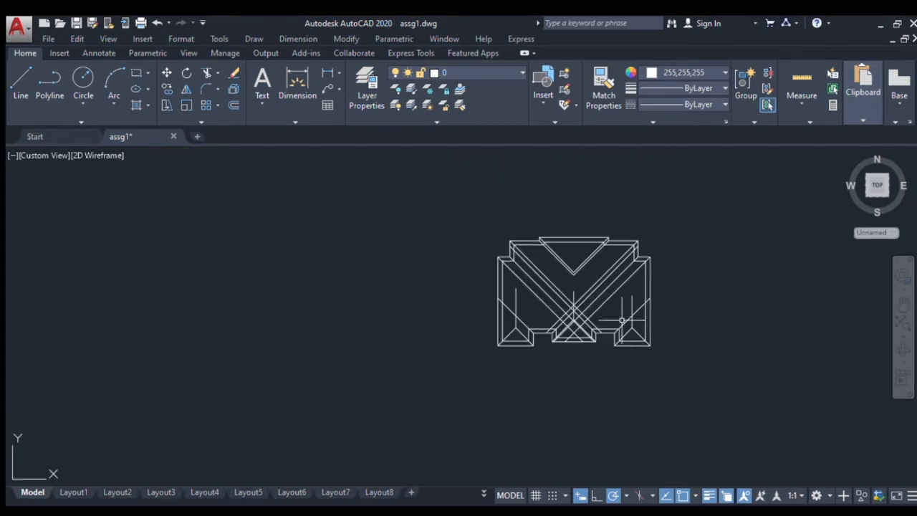
# - Fillet the left wing's vertical ridge with the diagonal from the wing's reentrant corner so they meet at a sharp point
pyautogui.scroll(2, 621, 315)
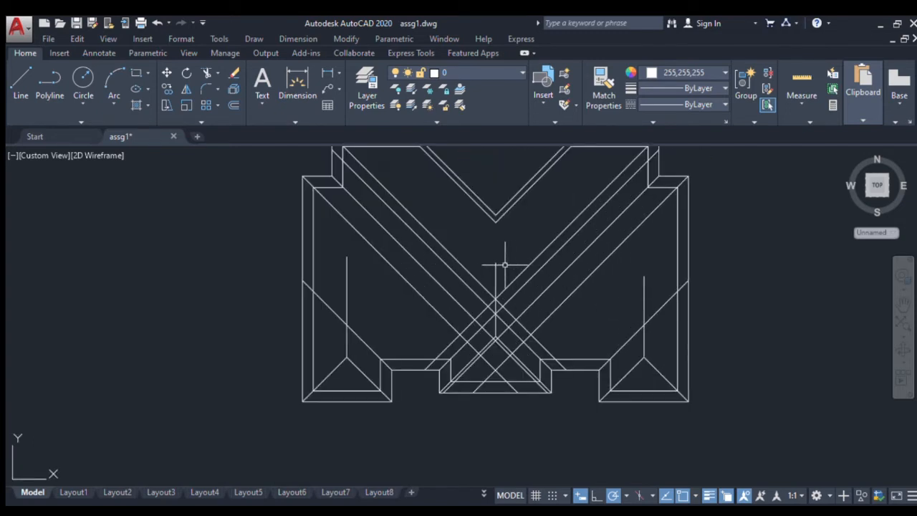
pyautogui.scroll(1, 373, 305)
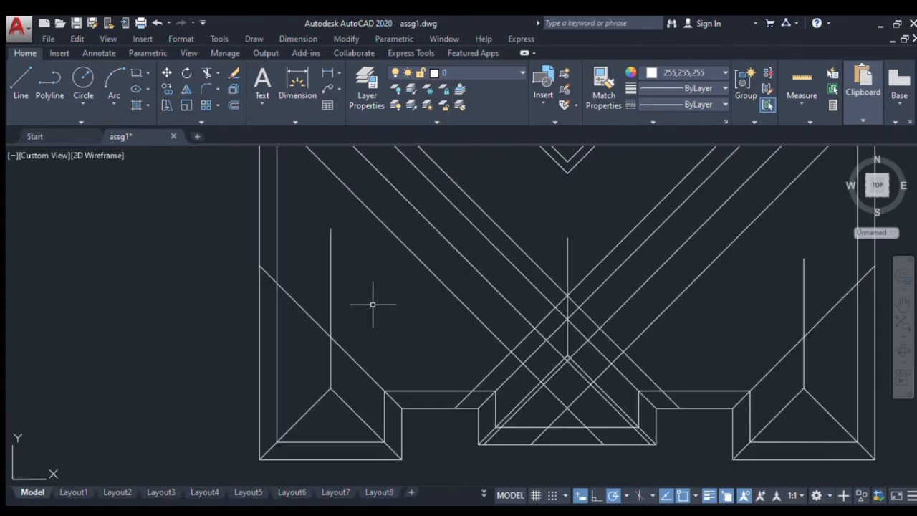
pyautogui.scroll(-2, 373, 304)
pyautogui.scroll(1, 372, 304)
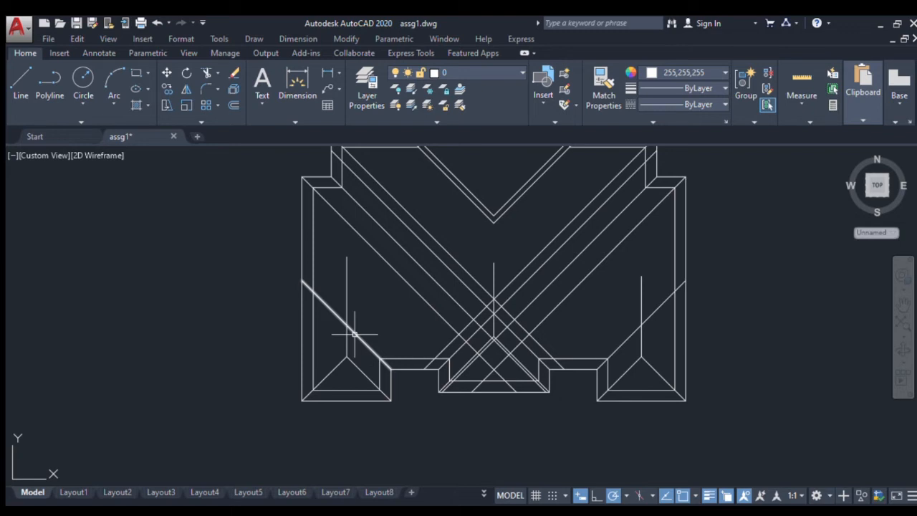
pyautogui.scroll(2, 349, 347)
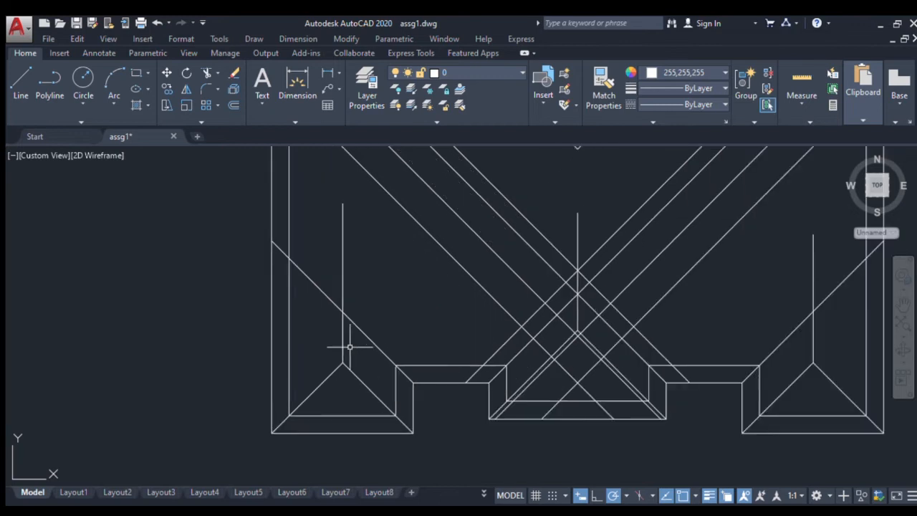
pyautogui.click(206, 89)
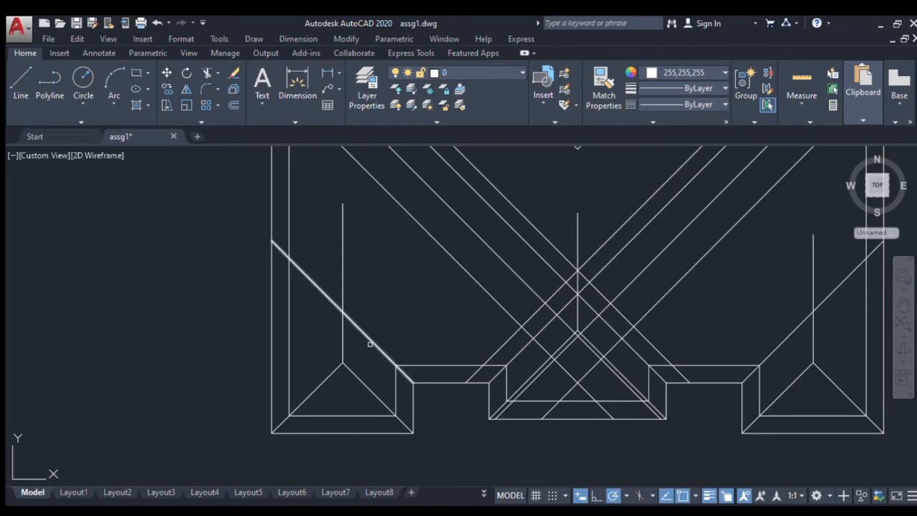
pyautogui.click(373, 346)
pyautogui.click(354, 324)
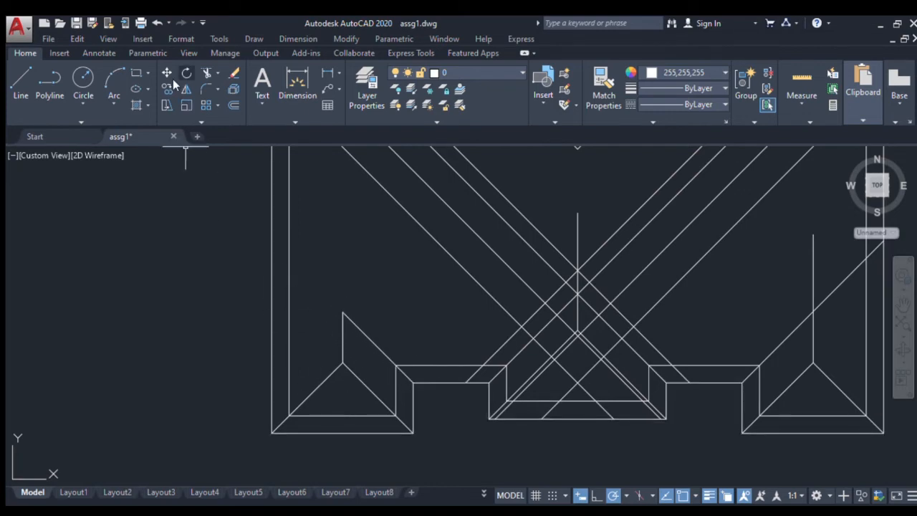
# - Copy the left wing's bottom-left hip line from its outer corner to the upper end of the wing's ridge
pyautogui.click(326, 376)
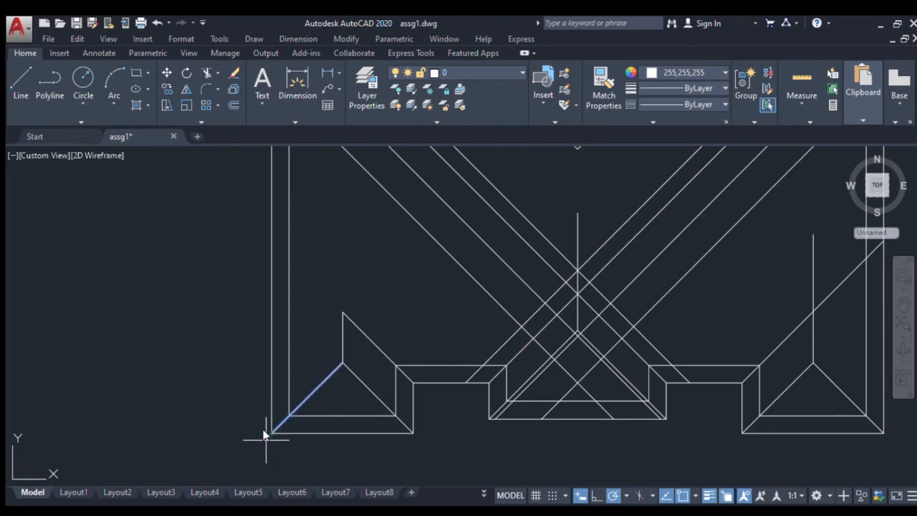
pyautogui.moveTo(307, 363); pyautogui.dragTo(321, 323, button='middle')
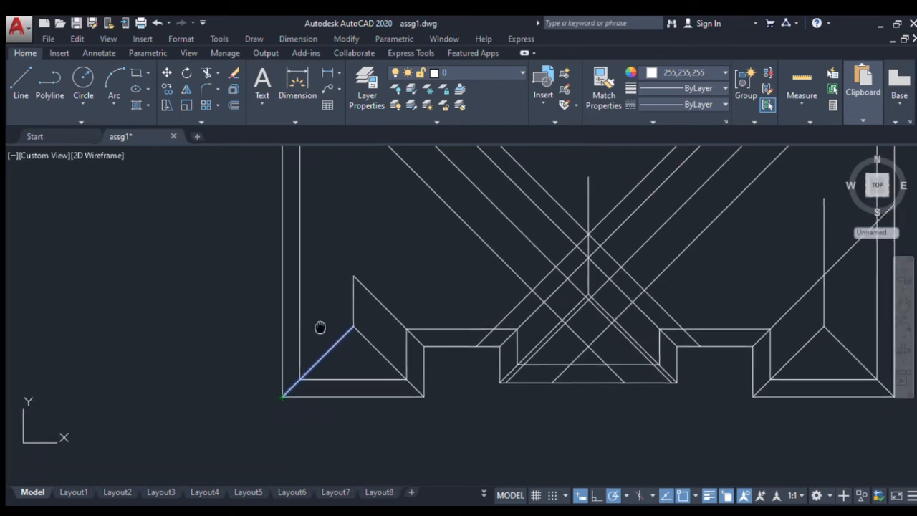
pyautogui.click(283, 383)
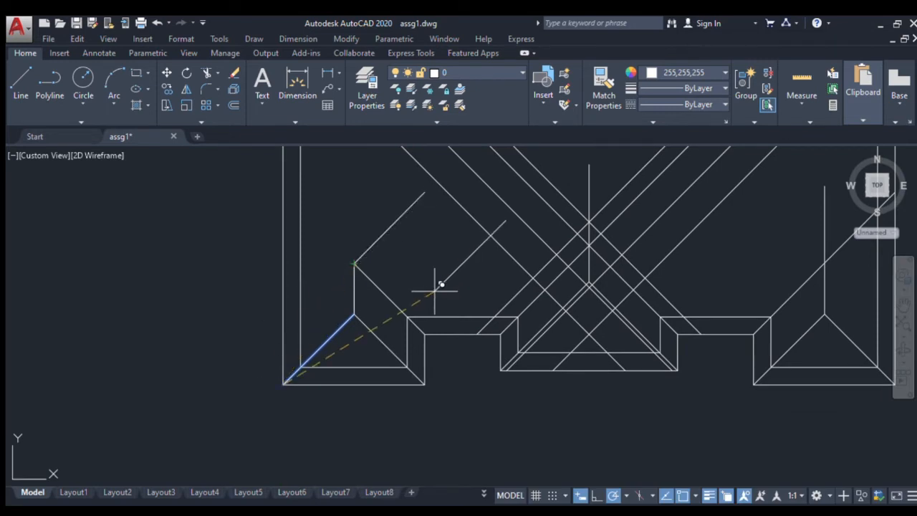
pyautogui.press('Escape')
pyautogui.press('Escape')
pyautogui.scroll(-2, 433, 291)
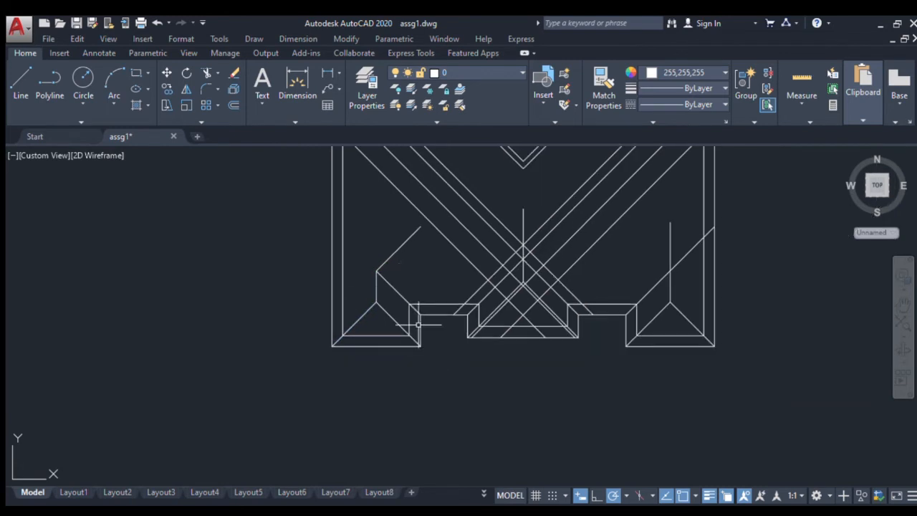
pyautogui.scroll(3, 377, 295)
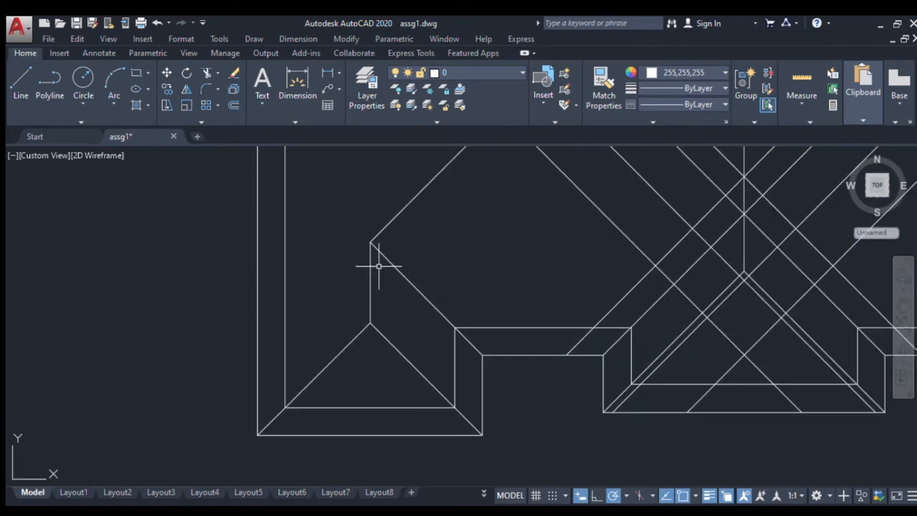
pyautogui.scroll(-1, 368, 255)
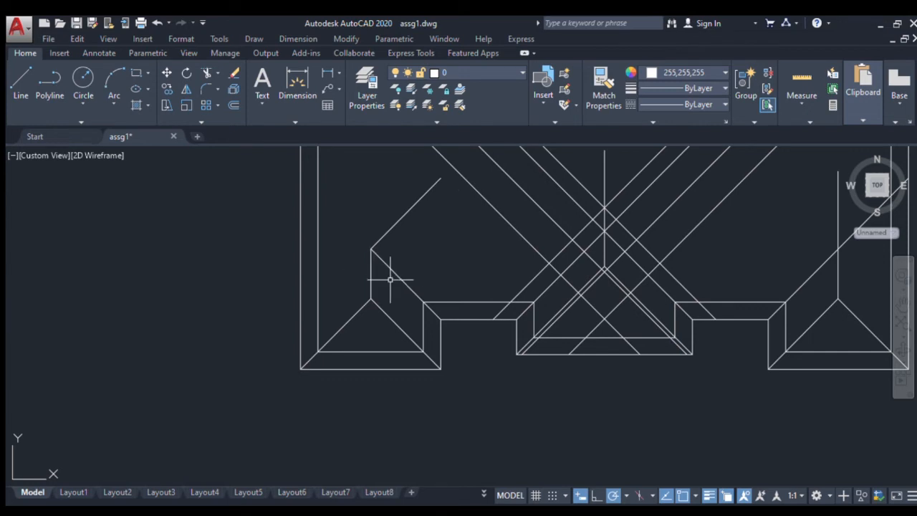
# - Fillet the bottom middle projection's vertical ridge with the diagonal from its right reentrant corner so they meet at a sharp point
pyautogui.scroll(-4, 390, 279)
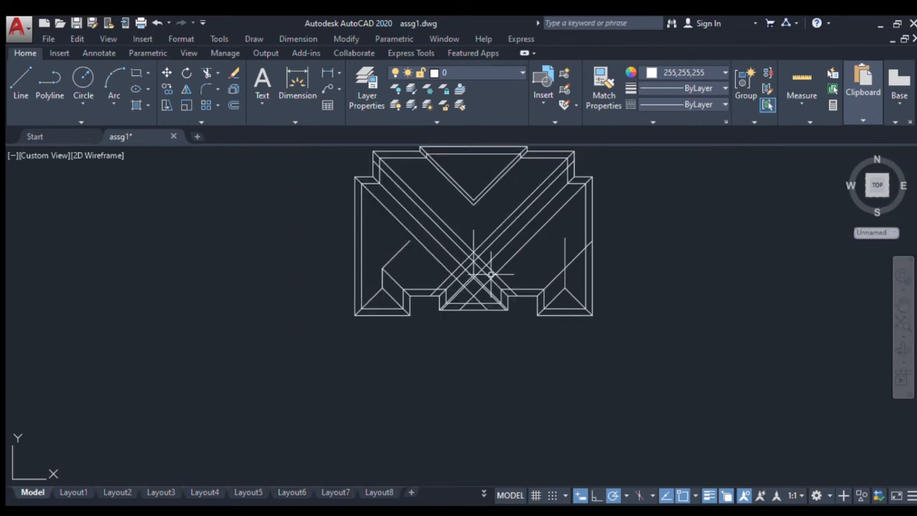
pyautogui.scroll(4, 490, 274)
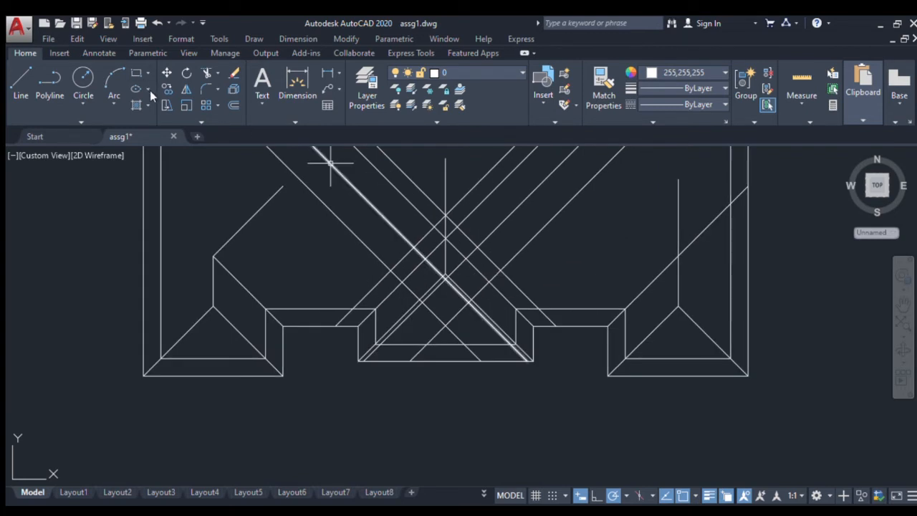
pyautogui.click(203, 89)
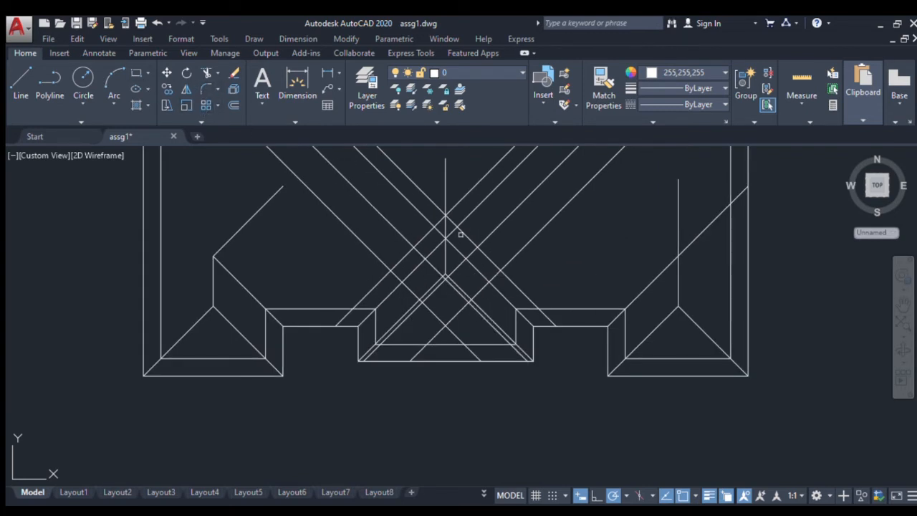
pyautogui.scroll(3, 498, 290)
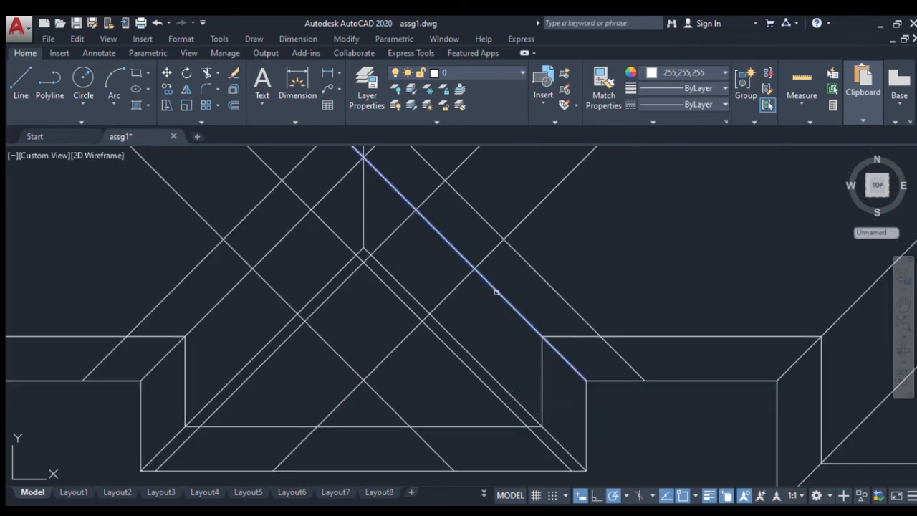
pyautogui.scroll(-4, 365, 196)
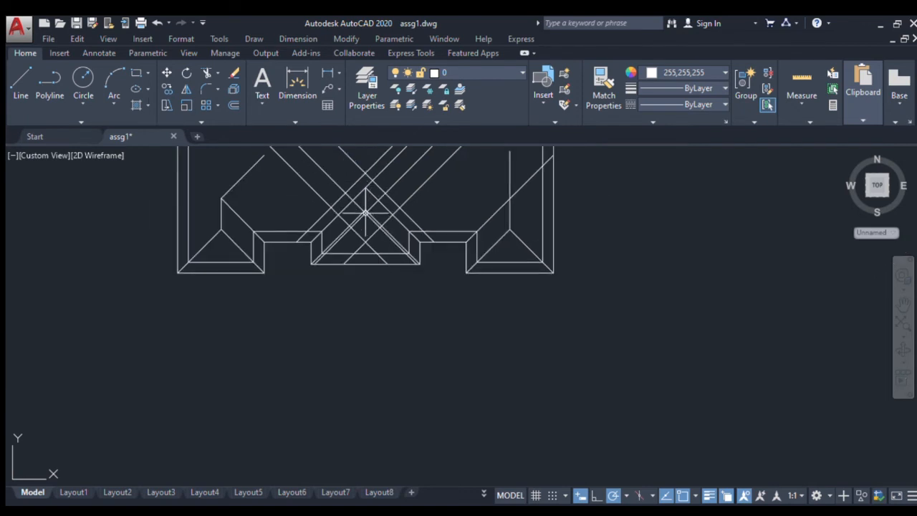
pyautogui.scroll(4, 351, 224)
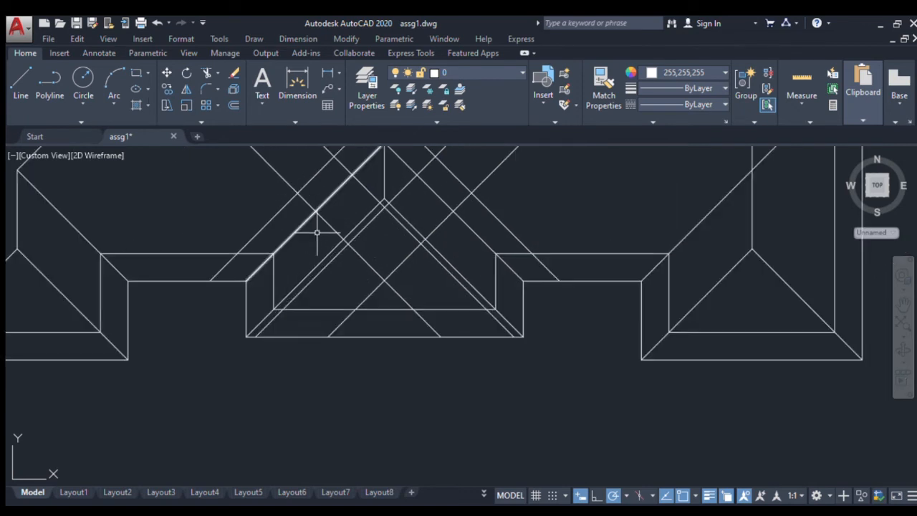
pyautogui.scroll(-2, 317, 232)
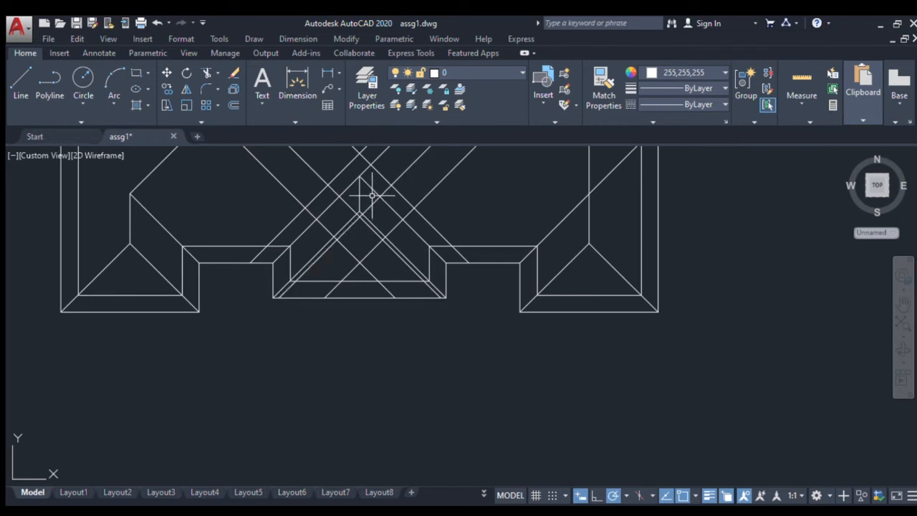
pyautogui.scroll(-2, 368, 193)
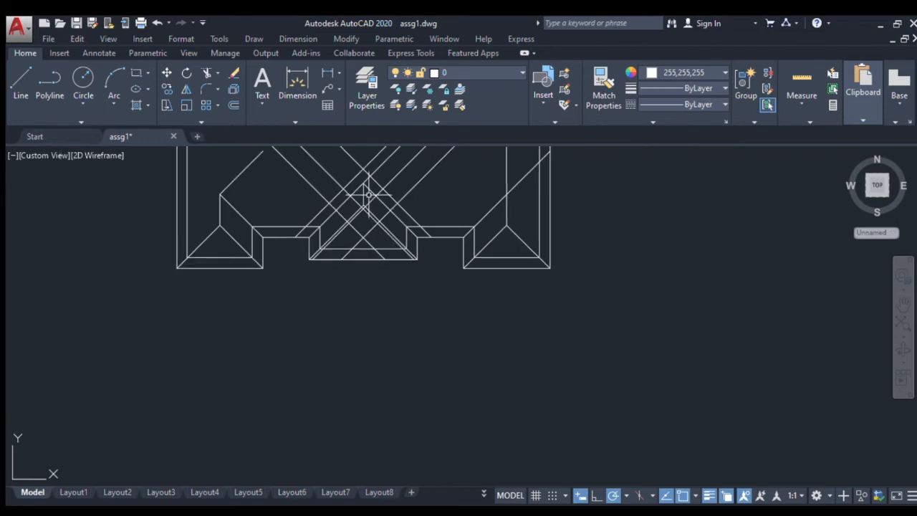
# - Fillet the right wing's vertical ridge with the diagonal from the wing's reentrant corner so they meet at a sharp point
pyautogui.scroll(-2, 368, 193)
pyautogui.moveTo(426, 183); pyautogui.dragTo(423, 226, button='middle')
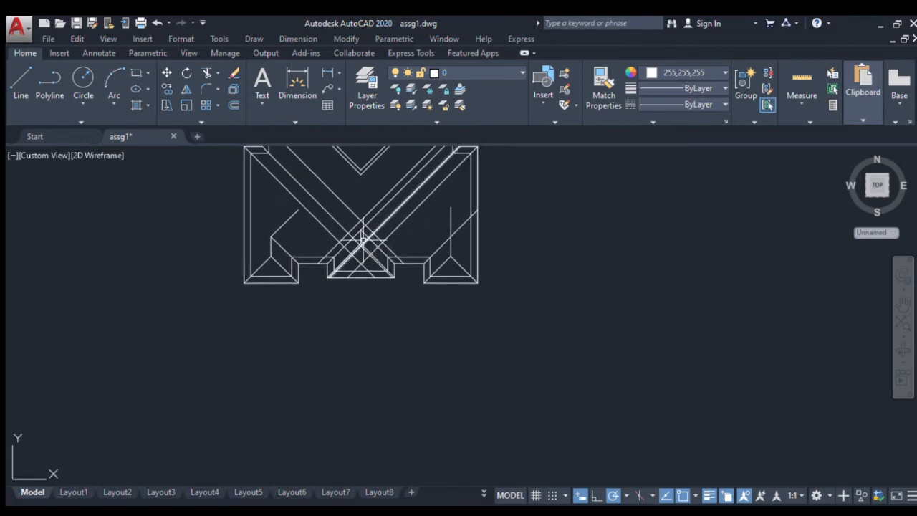
pyautogui.scroll(2, 363, 238)
pyautogui.scroll(-1, 363, 238)
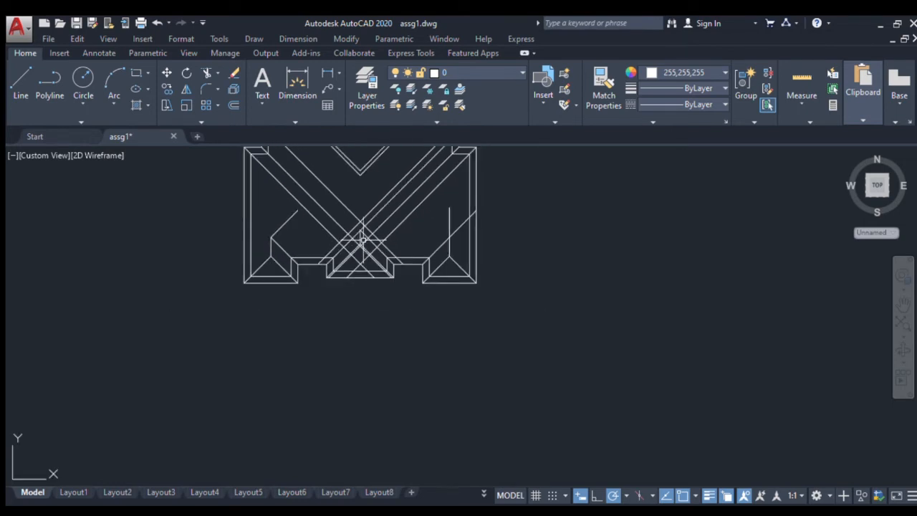
pyautogui.scroll(-1, 363, 240)
pyautogui.scroll(4, 422, 242)
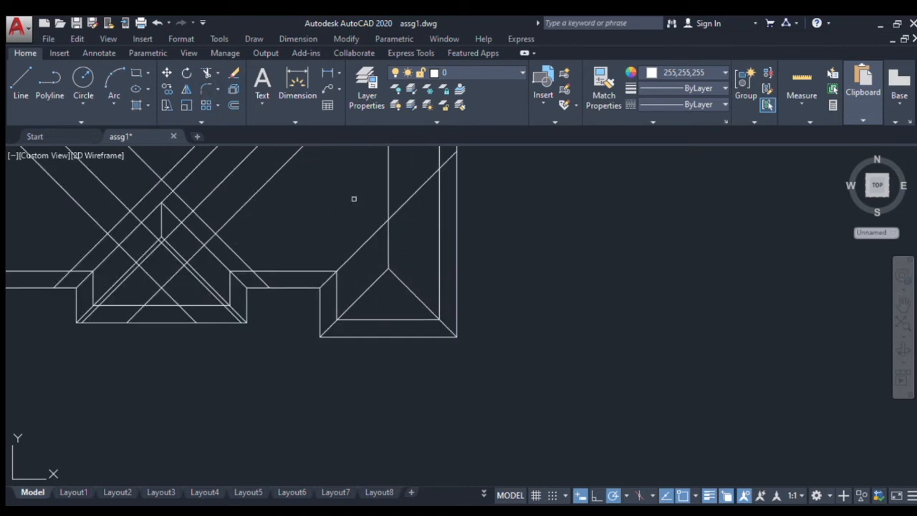
pyautogui.click(389, 250)
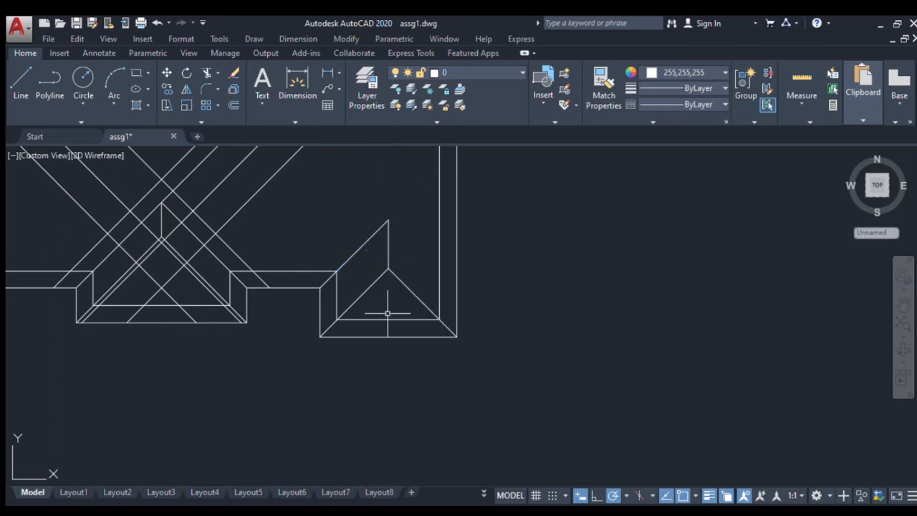
# - Copy the right wing's bottom-right hip line from its outer corner to the upper end of the wing's ridge
pyautogui.click(418, 299)
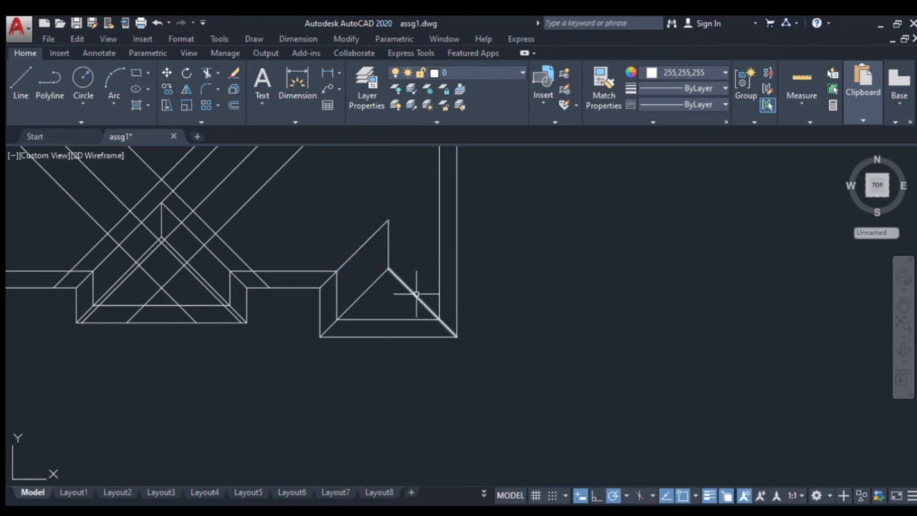
pyautogui.click(168, 89)
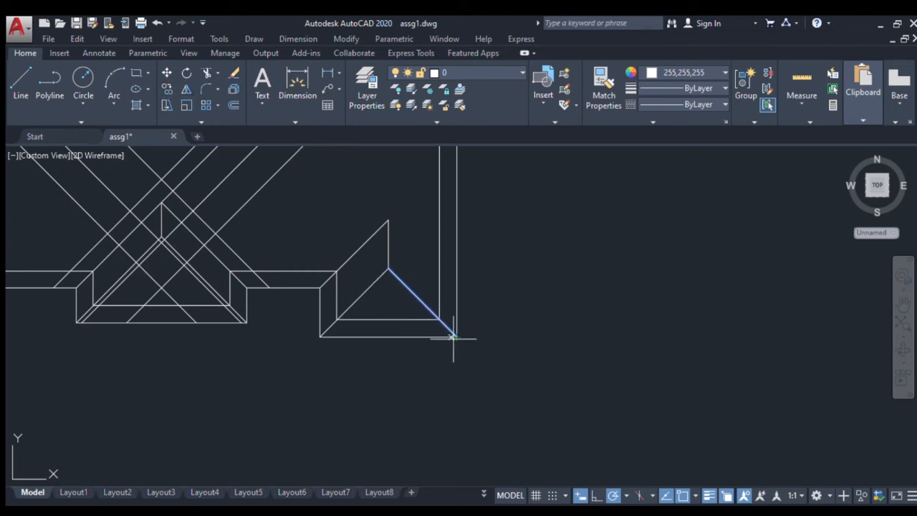
pyautogui.click(456, 335)
pyautogui.click(388, 221)
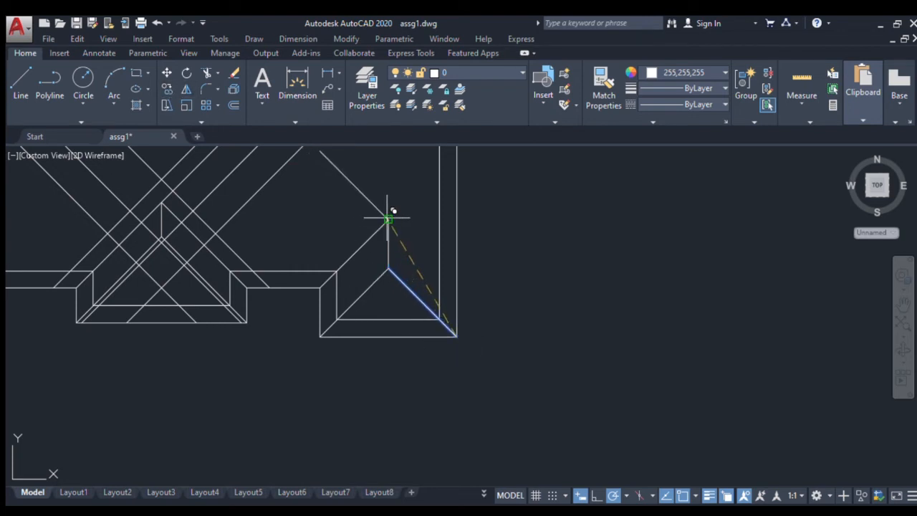
pyautogui.press('Escape')
# - Read the three roof design principles listed above the plan
pyautogui.scroll(-5, 491, 232)
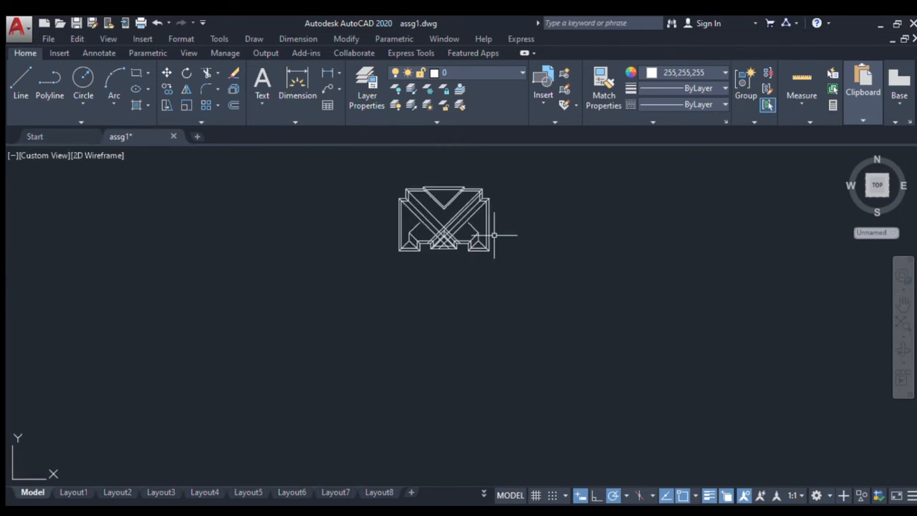
pyautogui.scroll(6, 439, 213)
pyautogui.scroll(-6, 439, 213)
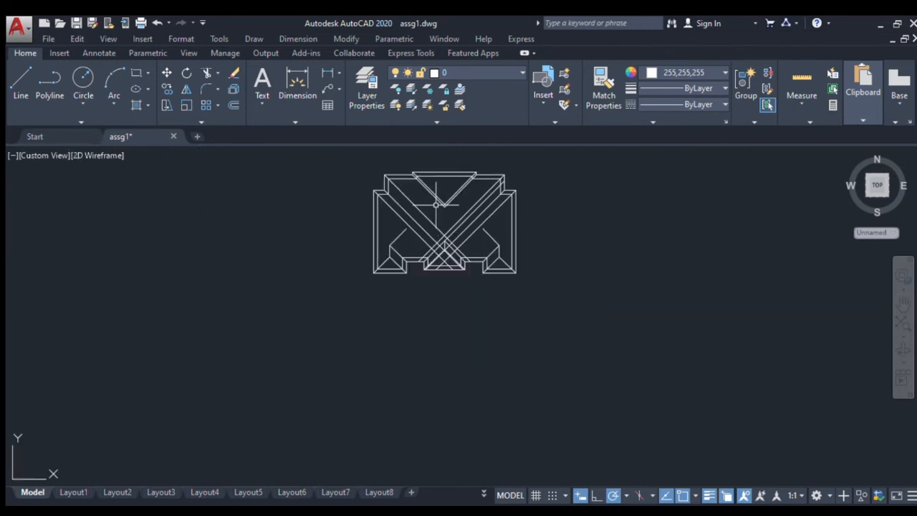
pyautogui.scroll(2, 437, 182)
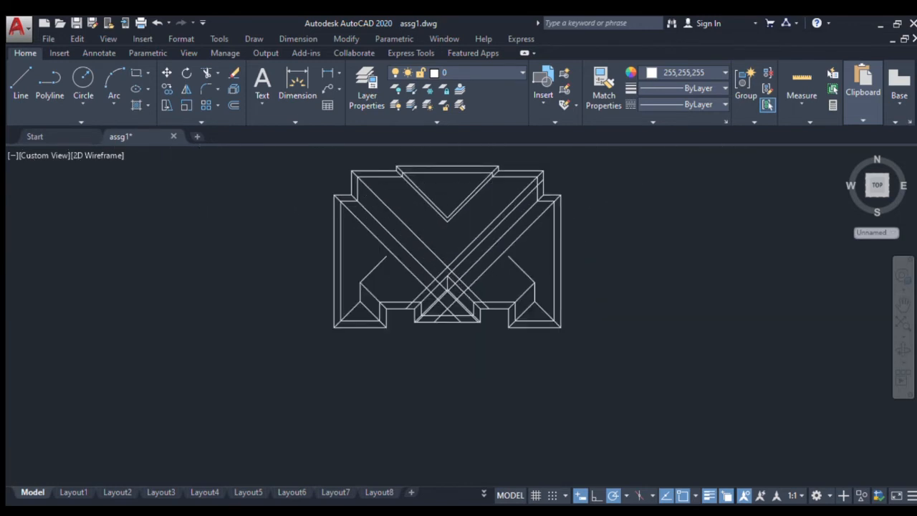
pyautogui.scroll(-6, 437, 183)
pyautogui.moveTo(437, 183); pyautogui.dragTo(434, 278, button='middle')
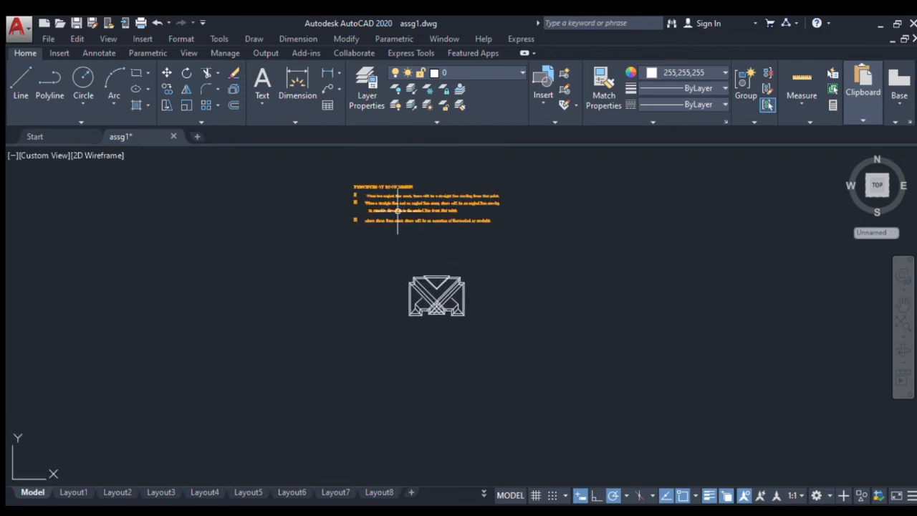
pyautogui.scroll(6, 398, 210)
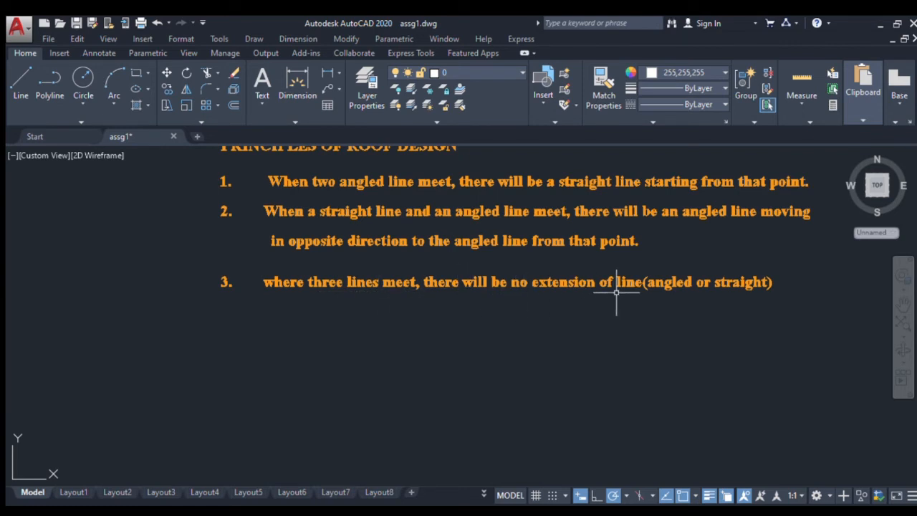
pyautogui.scroll(-6, 616, 292)
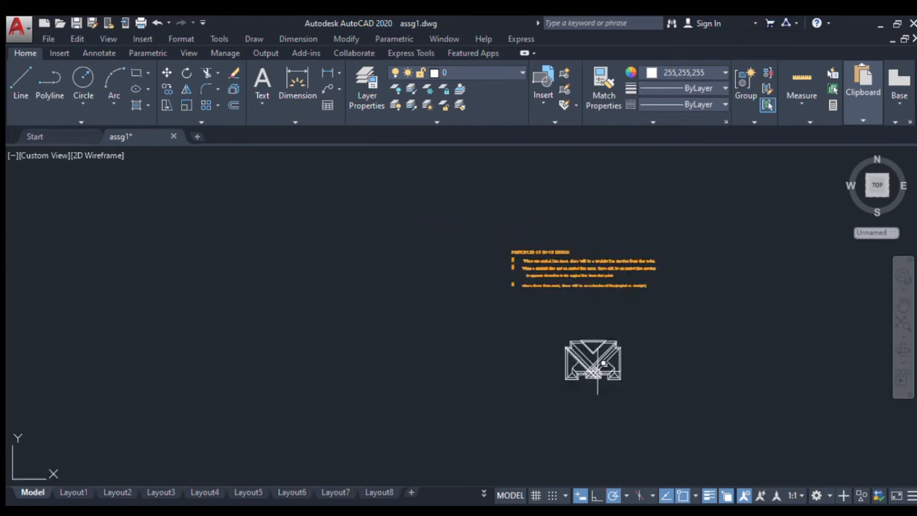
# - Draw a short vertical line joining the inner and outer V apexes of the top middle projection
pyautogui.scroll(6, 591, 354)
pyautogui.scroll(2, 585, 362)
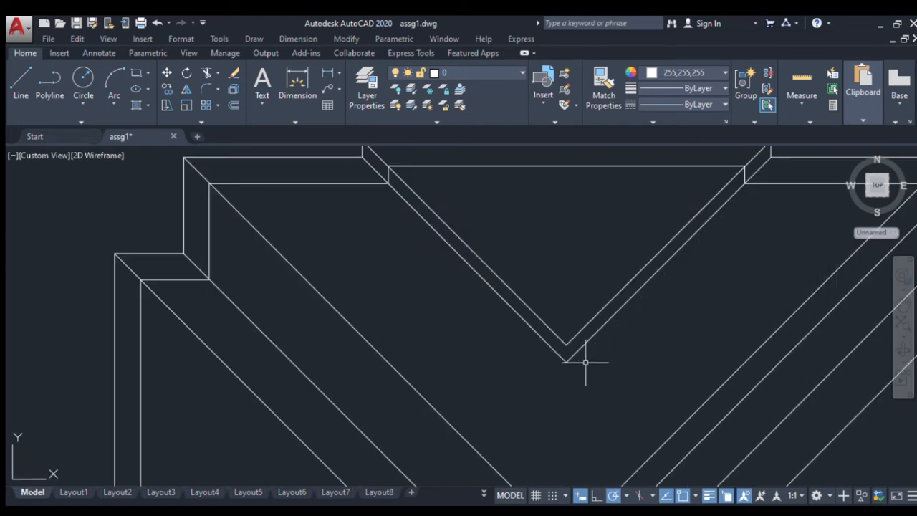
pyautogui.scroll(2, 585, 363)
pyautogui.scroll(-2, 585, 362)
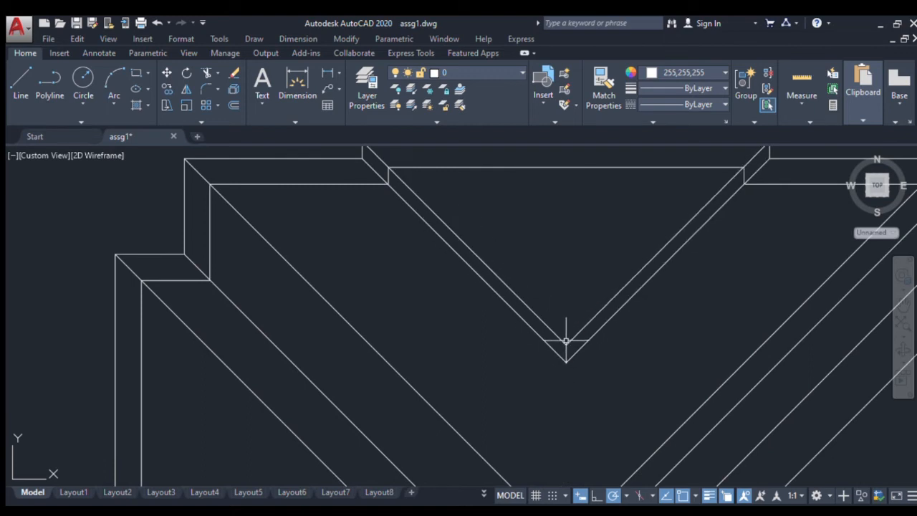
pyautogui.click(16, 86)
pyautogui.scroll(3, 562, 340)
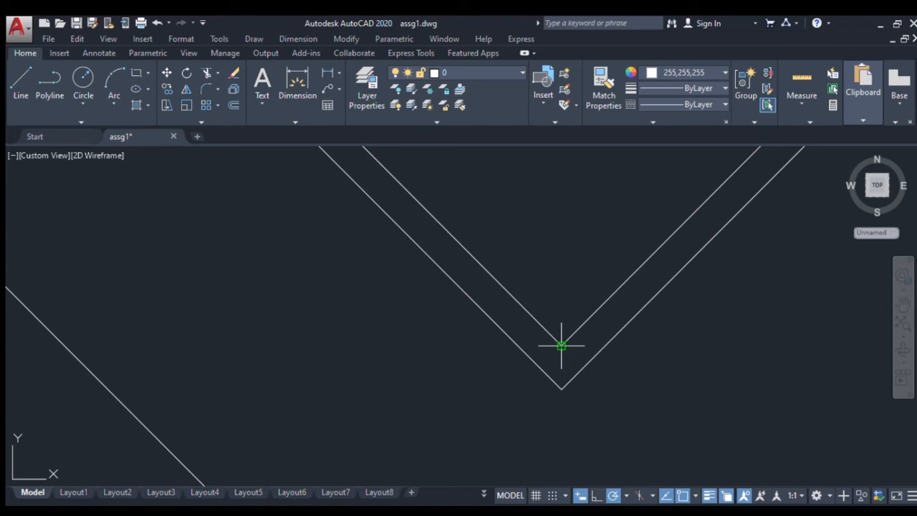
pyautogui.click(562, 346)
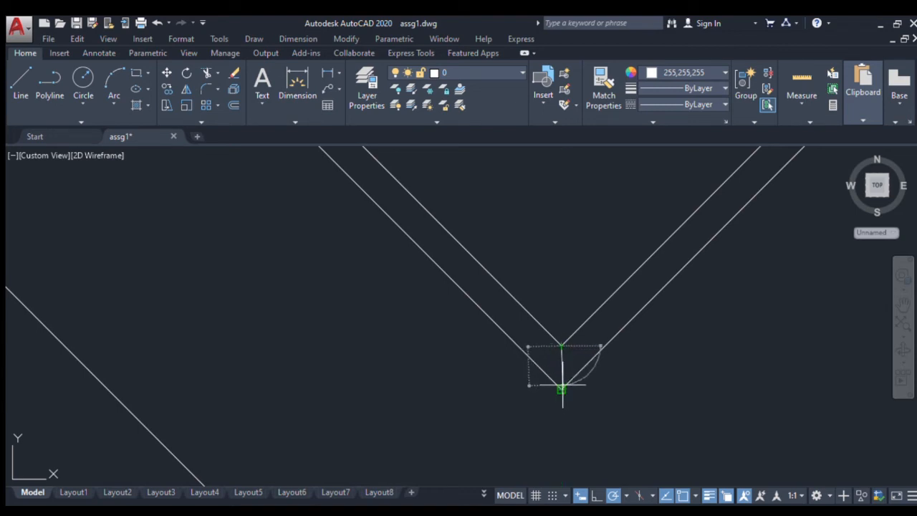
pyautogui.click(562, 389)
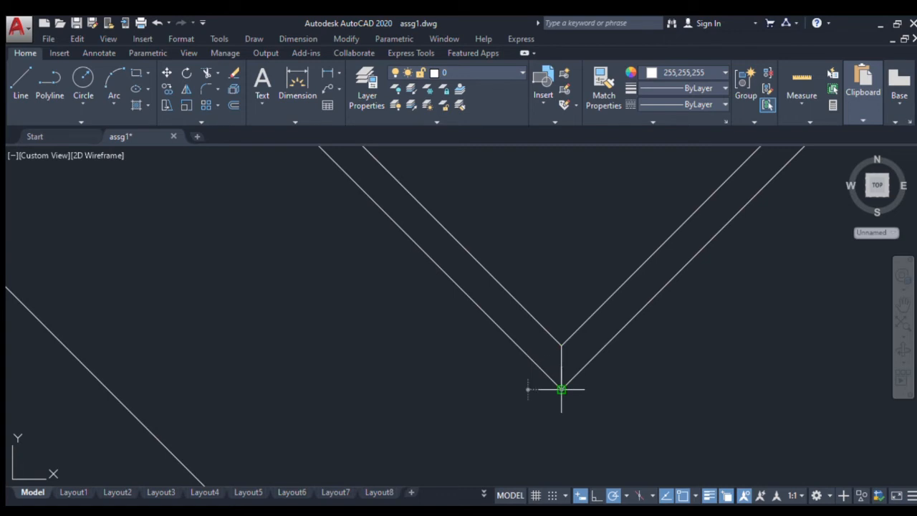
# - Examine how the top projection's V apex and its short vertical line relate to the surrounding diagonals
pyautogui.scroll(-3, 556, 260)
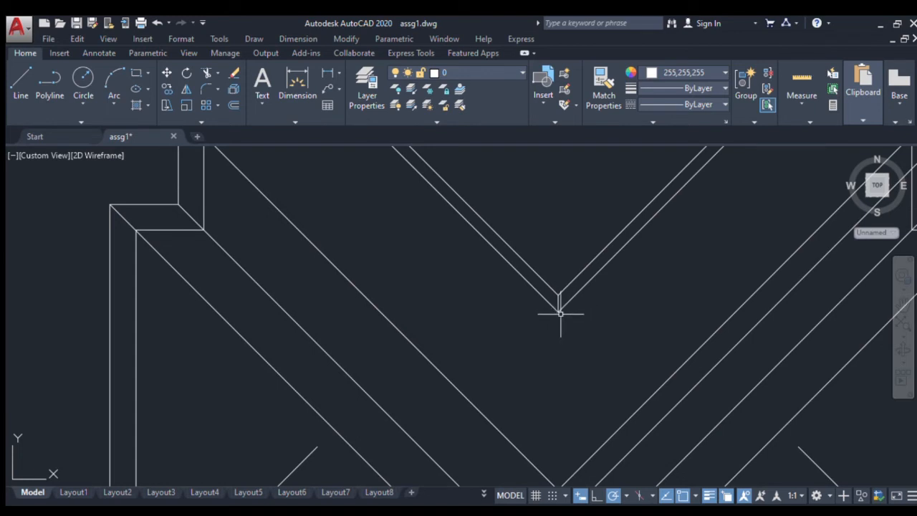
pyautogui.scroll(2, 558, 312)
pyautogui.scroll(1, 557, 313)
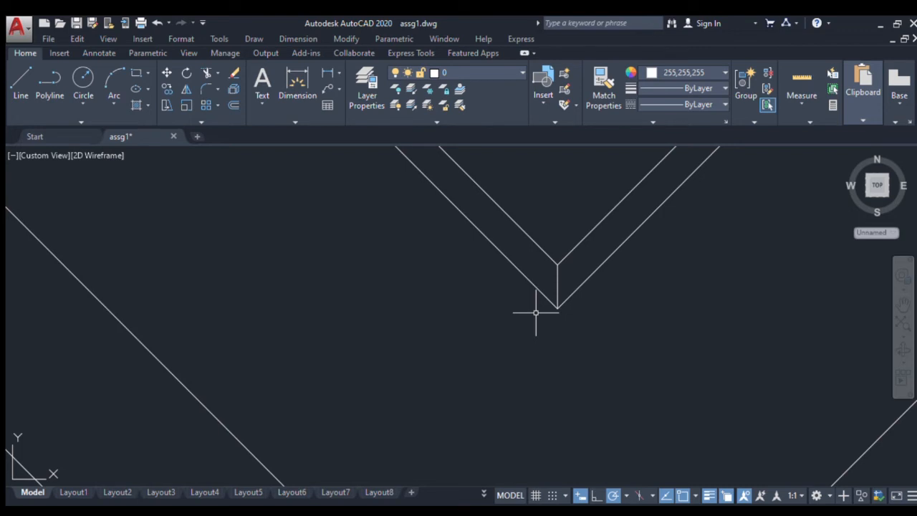
pyautogui.scroll(-3, 559, 301)
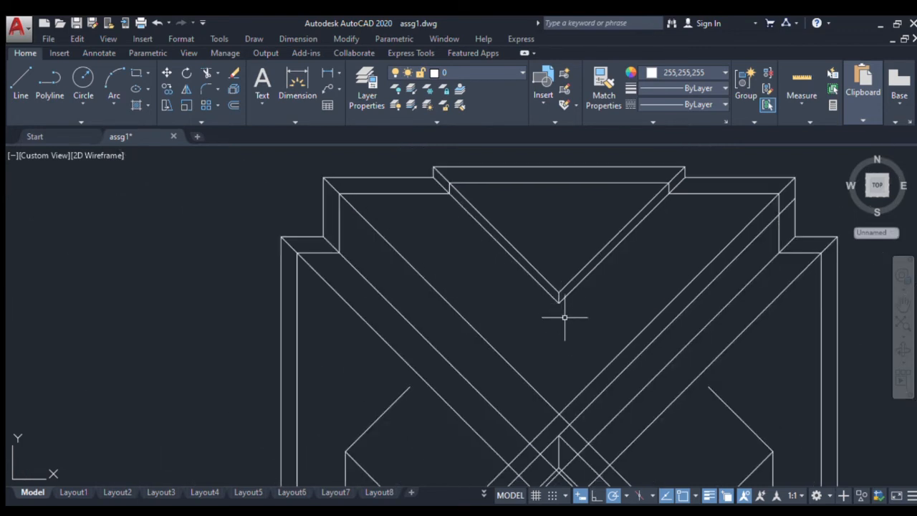
pyautogui.scroll(3, 564, 315)
pyautogui.scroll(-4, 534, 286)
pyautogui.scroll(-2, 529, 286)
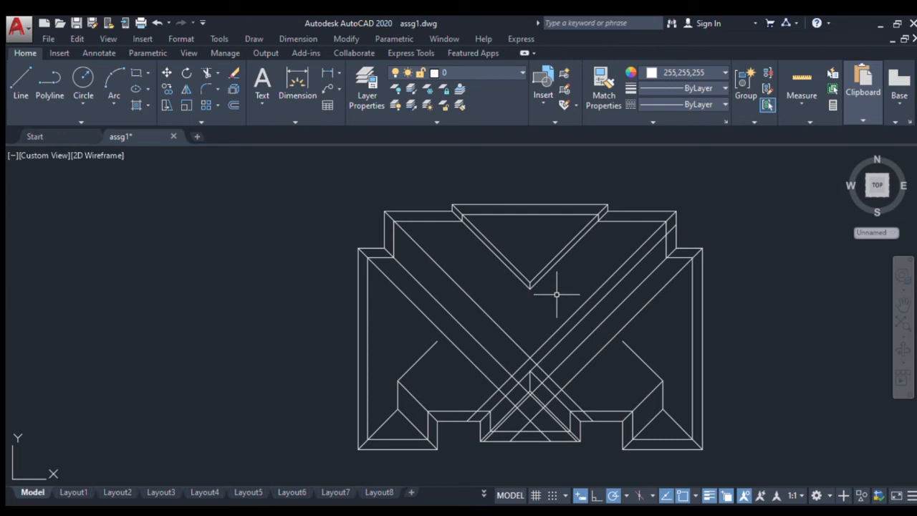
# - Trim the diagonal from the bottom middle projection's left reentrant corner back to the upper end of the projection's ridge
pyautogui.scroll(4, 528, 419)
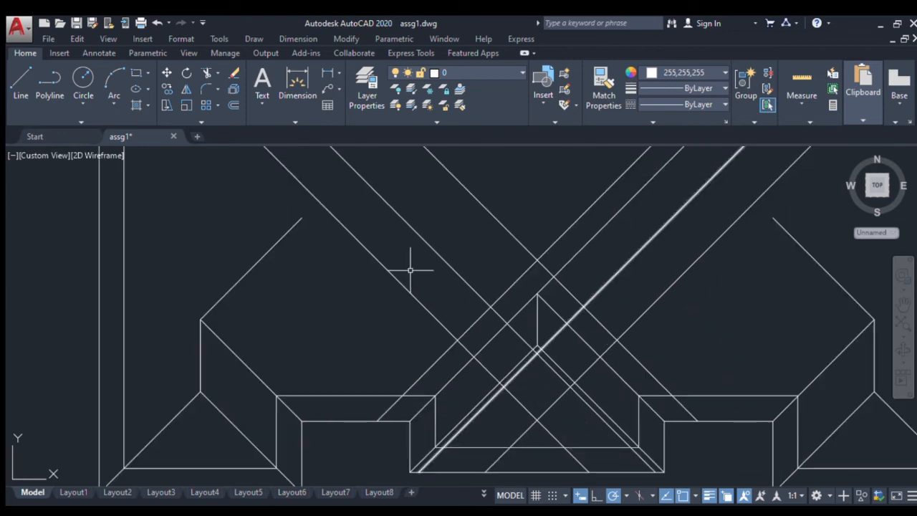
pyautogui.click(203, 88)
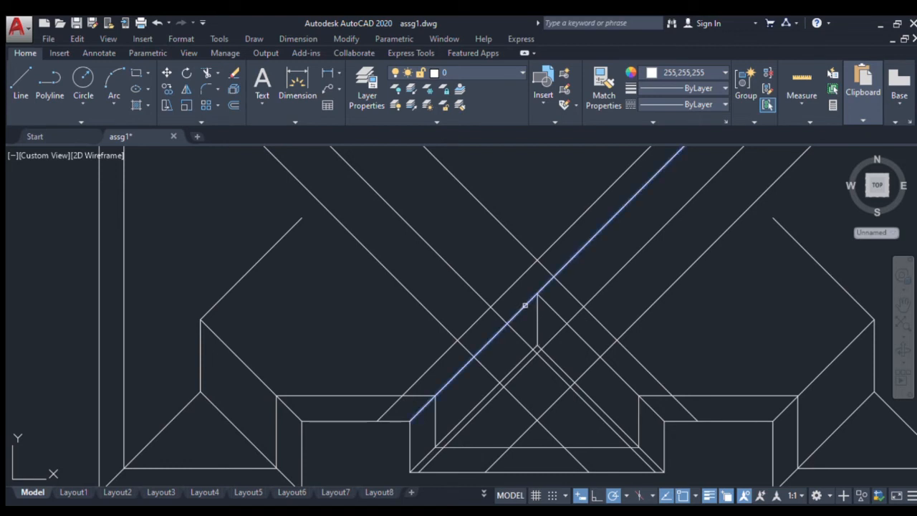
pyautogui.press('Escape')
pyautogui.write('tr')
pyautogui.press('Return')
pyautogui.press('Return')
pyautogui.click(580, 252)
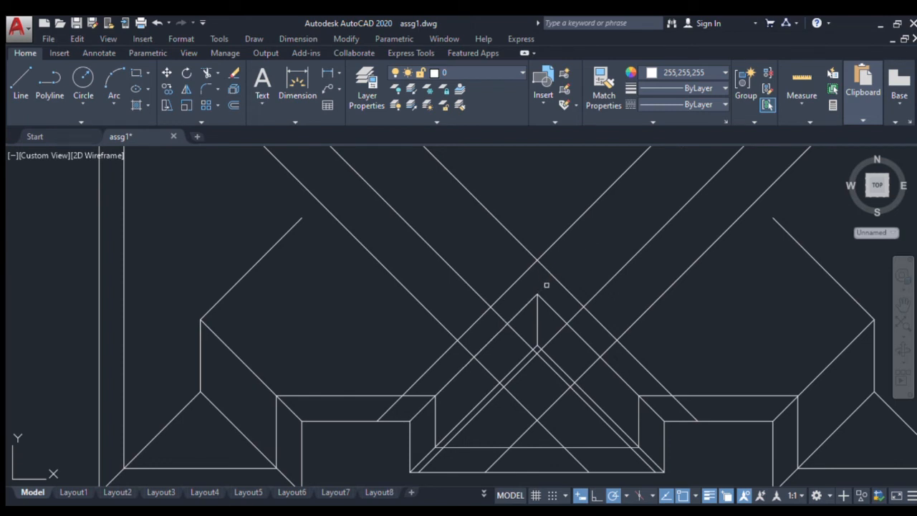
pyautogui.scroll(-3, 547, 265)
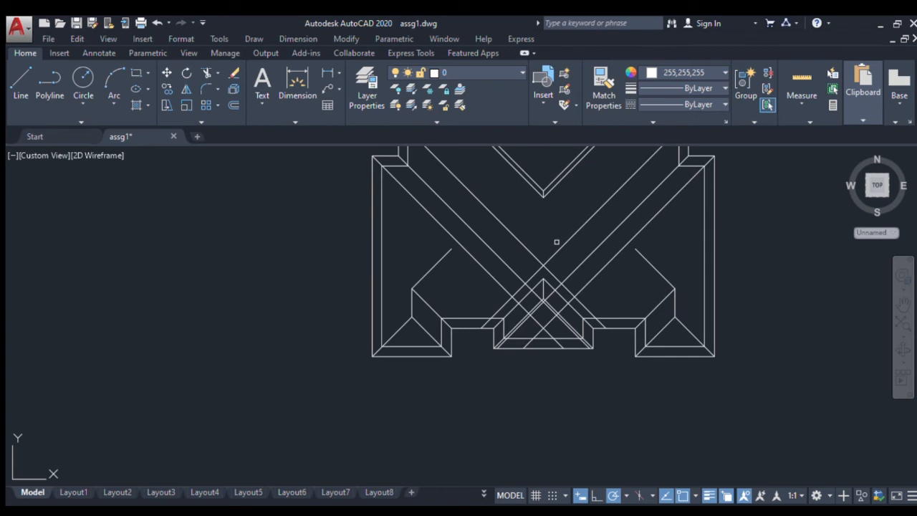
pyautogui.scroll(4, 560, 272)
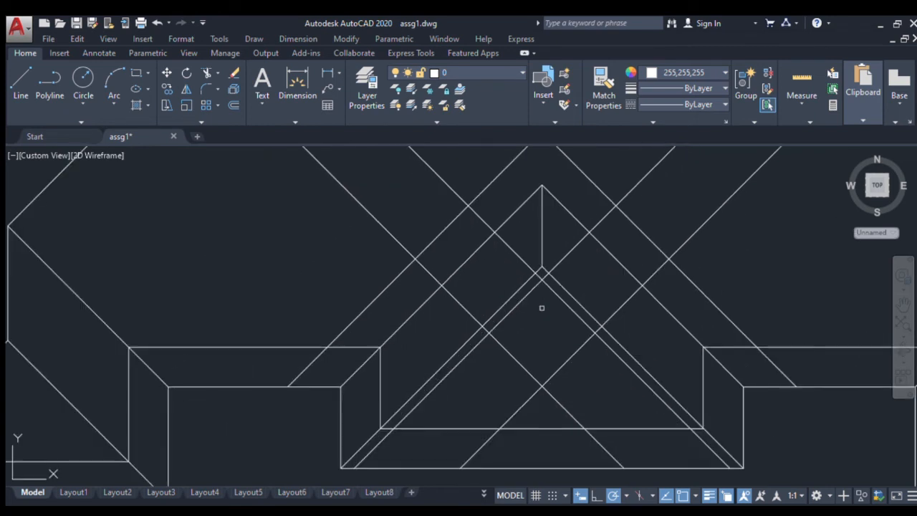
pyautogui.press('Escape')
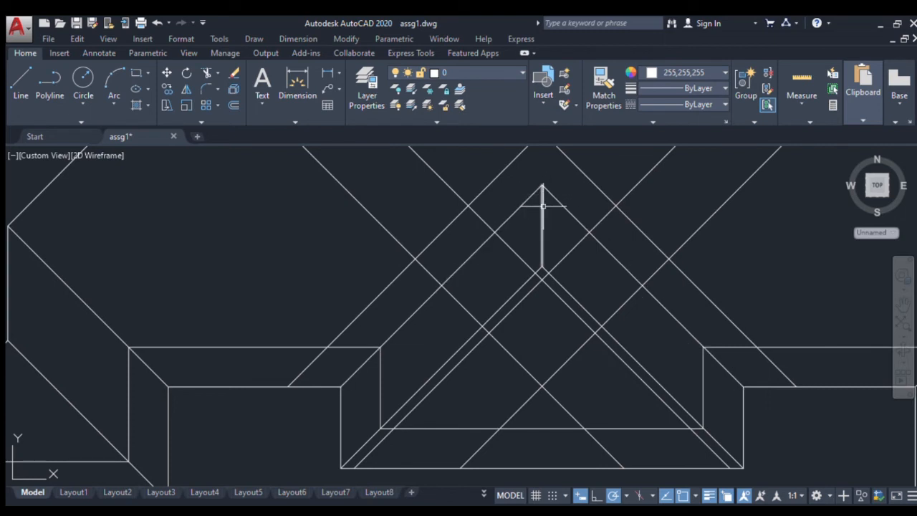
# - Fillet the left wing's copied hip line with the diagonal from the wing's top-left corner so they meet at a sharp point
pyautogui.scroll(-4, 542, 206)
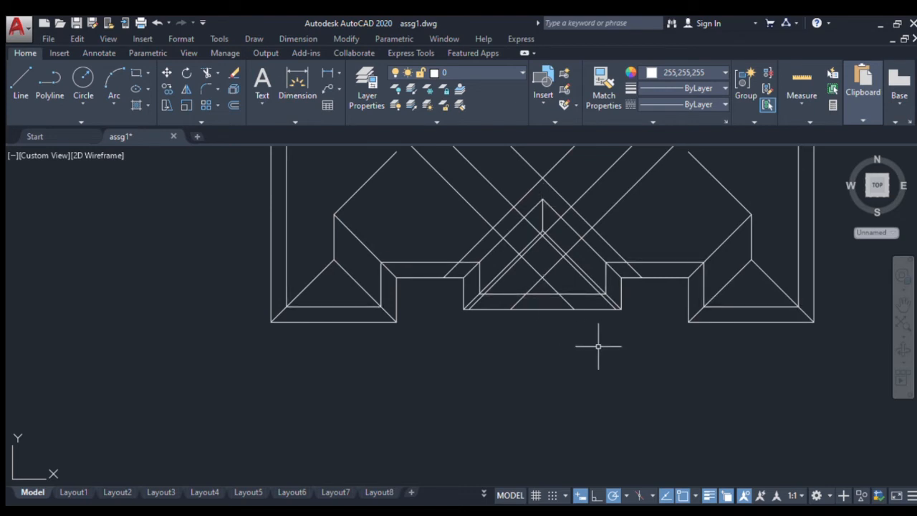
pyautogui.moveTo(597, 344); pyautogui.dragTo(591, 388, button='middle')
pyautogui.scroll(-2, 586, 392)
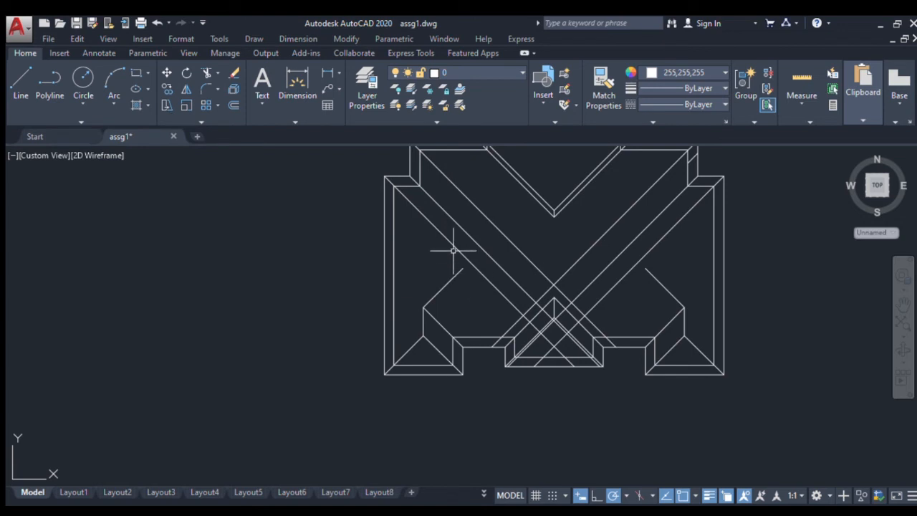
pyautogui.press('Return')
pyautogui.scroll(2, 454, 250)
pyautogui.click(450, 245)
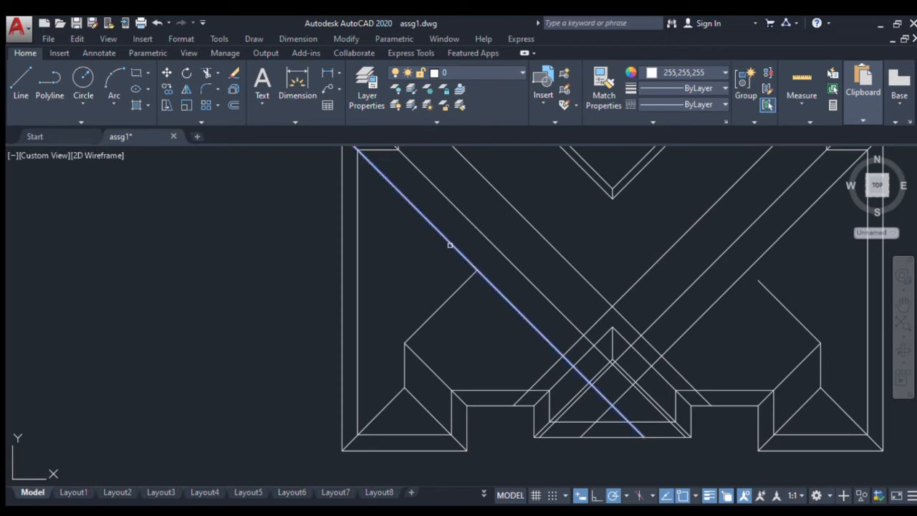
pyautogui.click(450, 298)
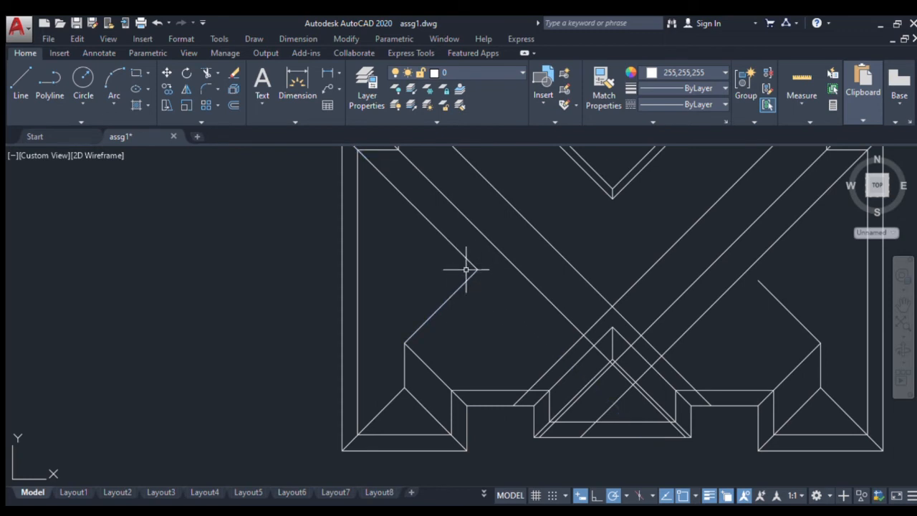
# - Draw a horizontal ridge line from the meeting point of the left wing's two diagonals toward the right wing, past the plan's centre
pyautogui.click(12, 82)
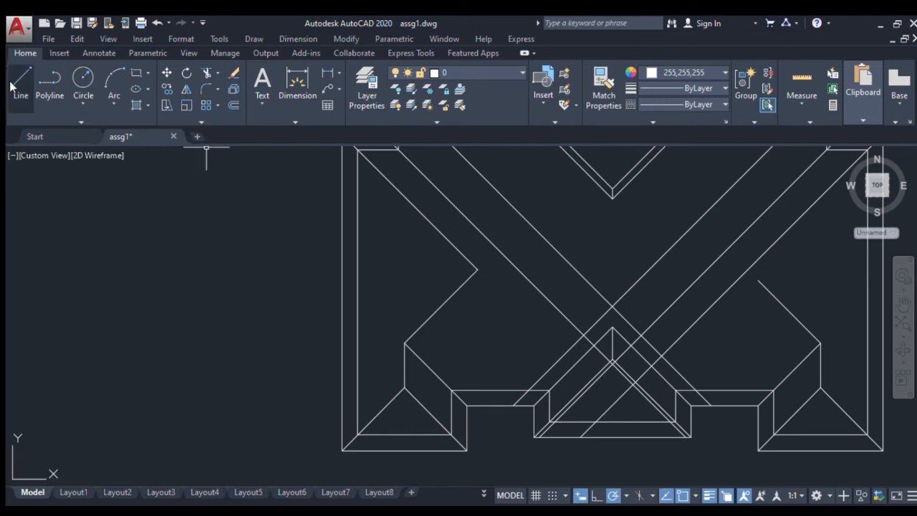
pyautogui.click(477, 270)
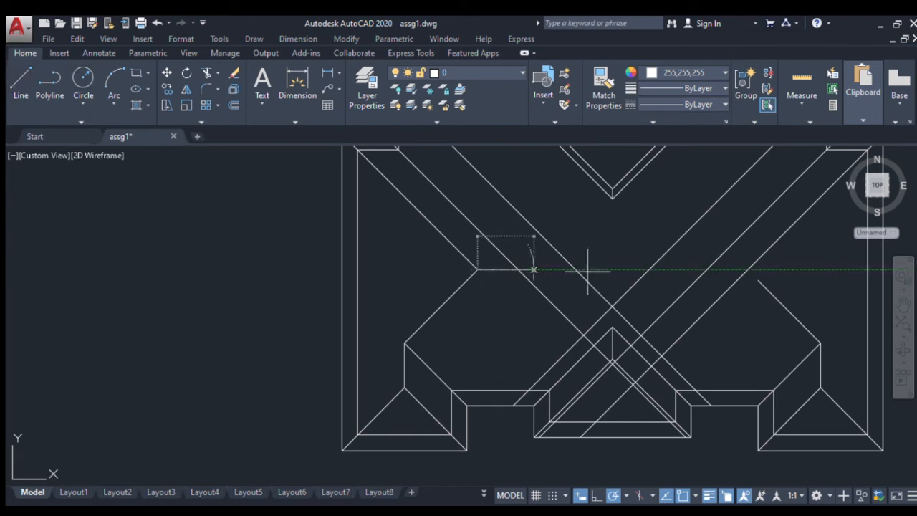
pyautogui.click(670, 270)
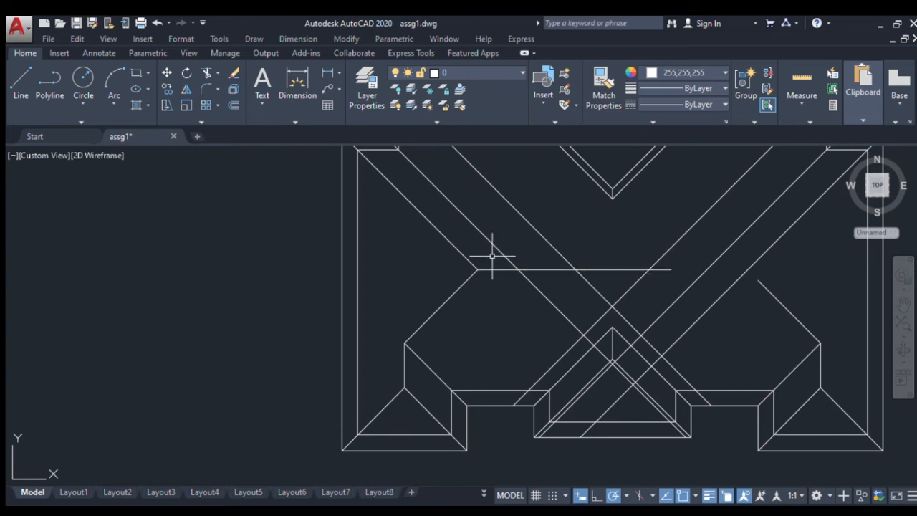
pyautogui.scroll(-4, 638, 272)
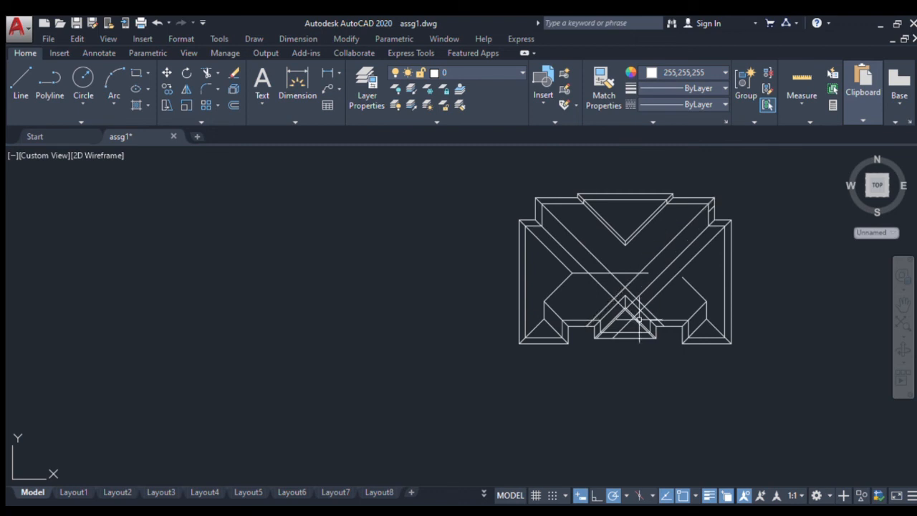
# - Fillet the right wing's copied hip line with the diagonal from the wing's top-right corner so they meet at a sharp point
pyautogui.scroll(2, 691, 242)
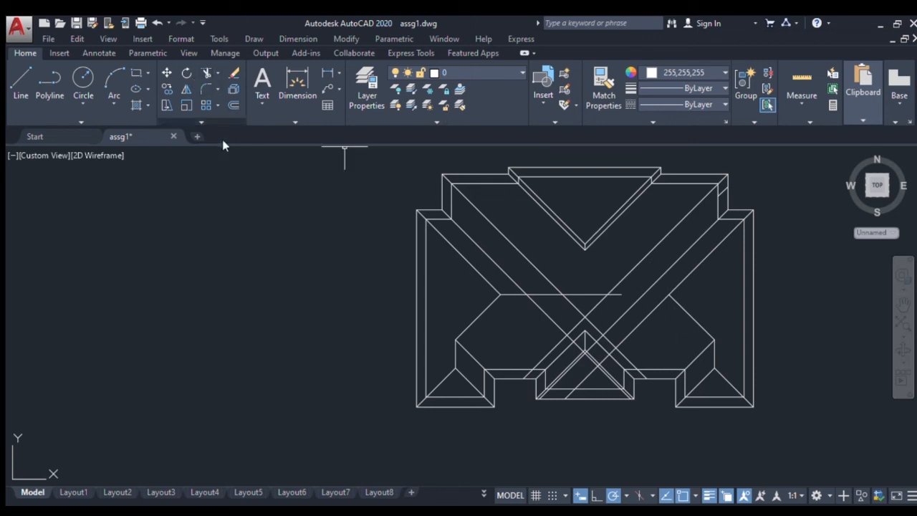
pyautogui.click(199, 91)
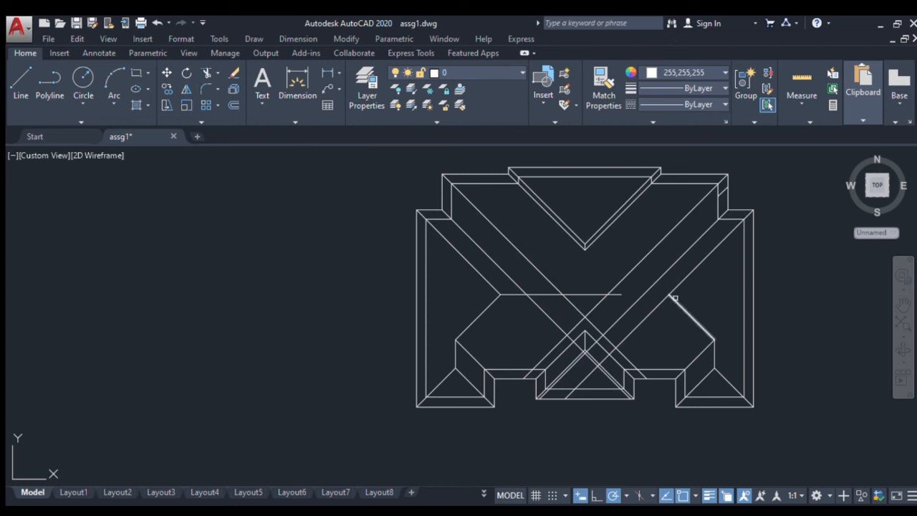
pyautogui.click(674, 300)
pyautogui.click(677, 287)
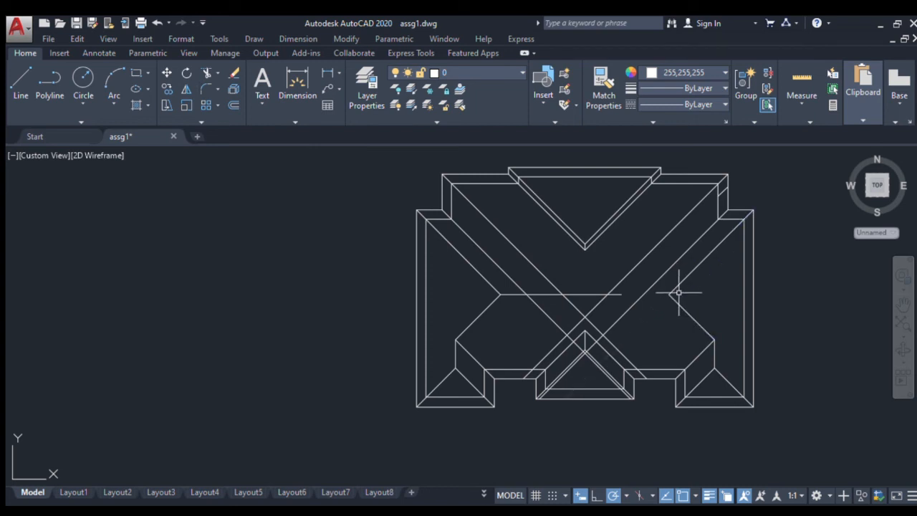
# - Draw a short horizontal ridge line from the right wing's hip meeting point to the diagonal from the upper right reentrant corner
pyautogui.click(19, 84)
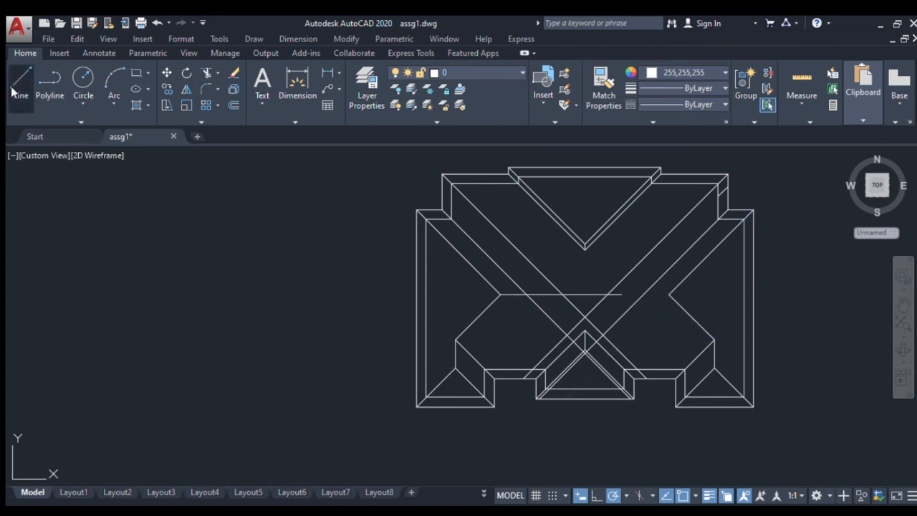
pyautogui.click(669, 295)
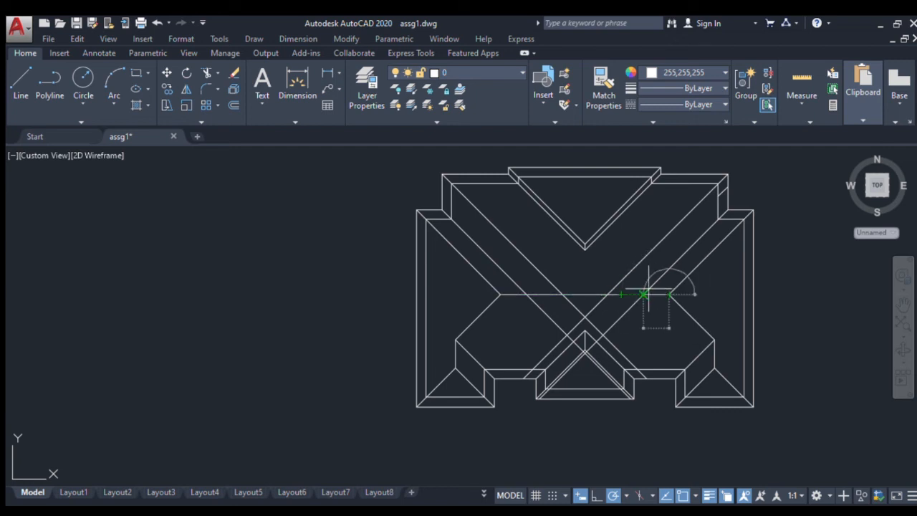
pyautogui.click(643, 293)
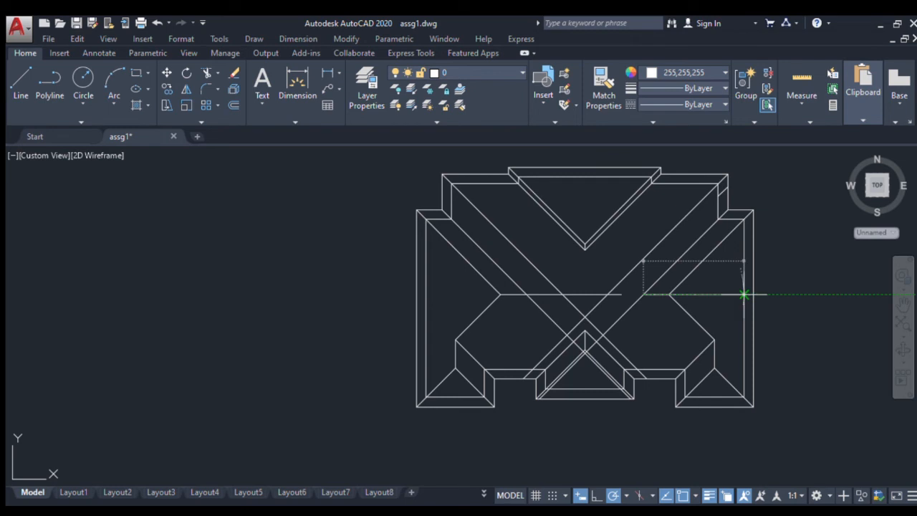
pyautogui.press('Escape')
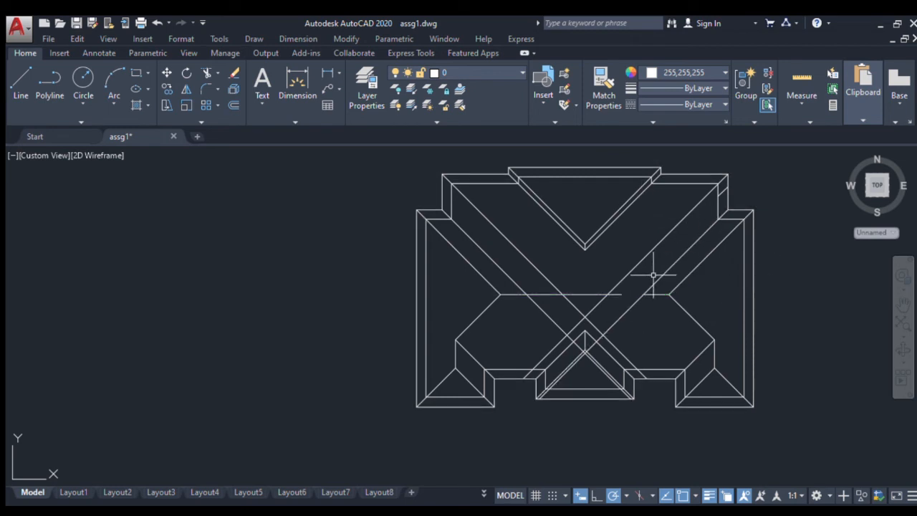
# - Fillet the upper right reentrant corner's diagonal with the right wing's short ridge so they meet at a sharp point
pyautogui.click(202, 88)
pyautogui.click(672, 266)
pyautogui.click(656, 295)
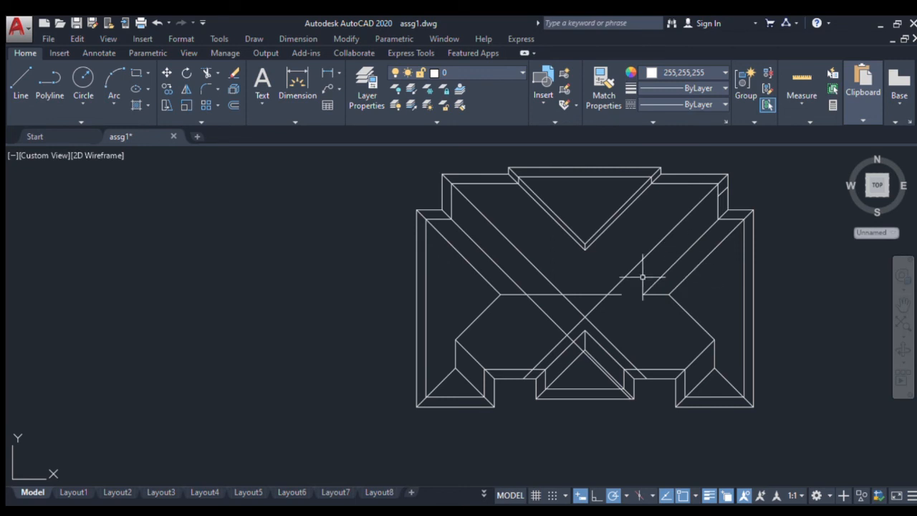
# - Copy the right wing's lower hip line from its lower end to the inner end of the short right ridge
pyautogui.click(693, 320)
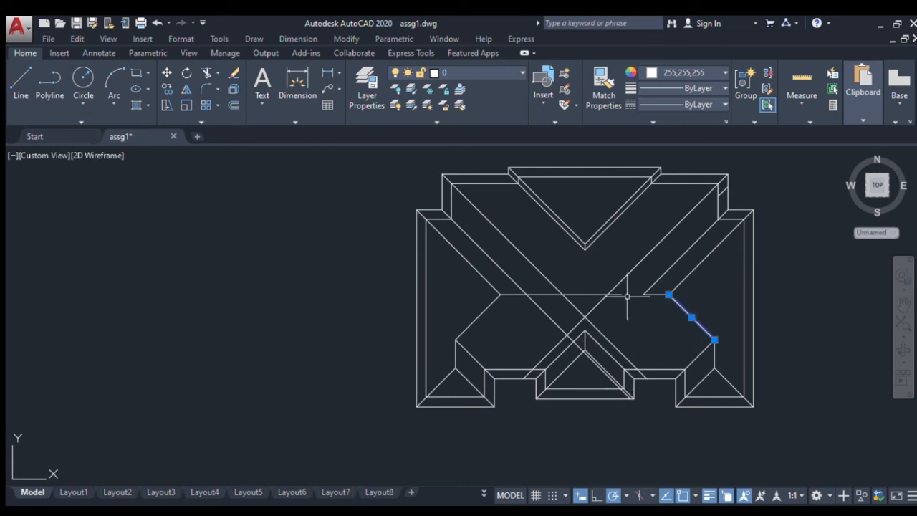
pyautogui.click(166, 90)
pyautogui.click(714, 339)
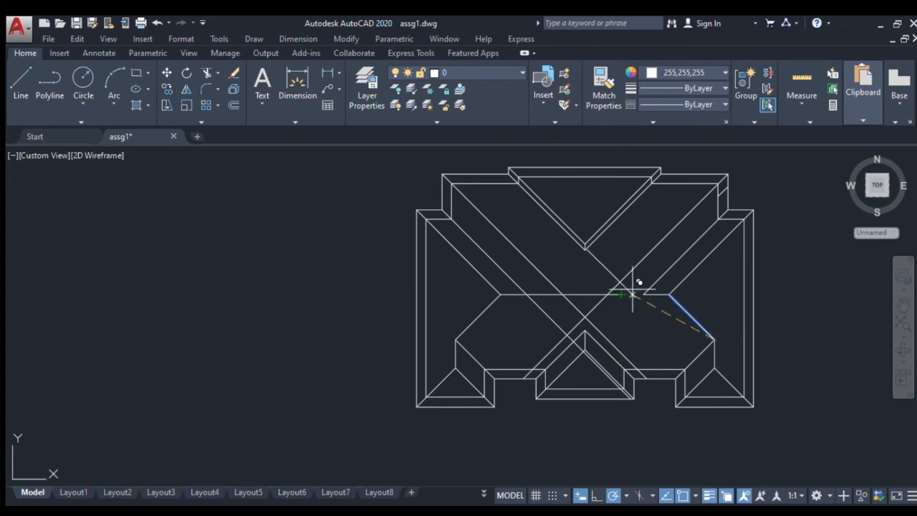
pyautogui.click(643, 293)
pyautogui.press('Escape')
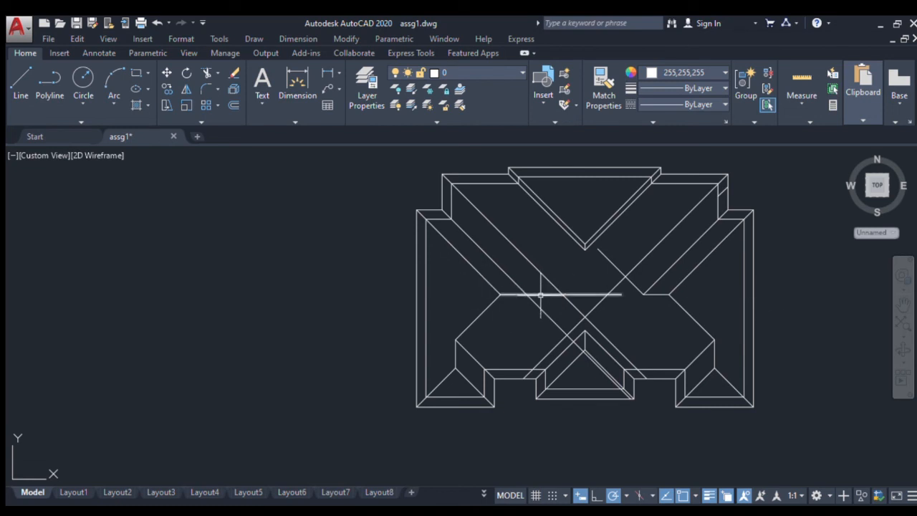
# - Fillet the left wing's horizontal ridge with the upper left reentrant corner's diagonal so they meet at a sharp point
pyautogui.click(187, 88)
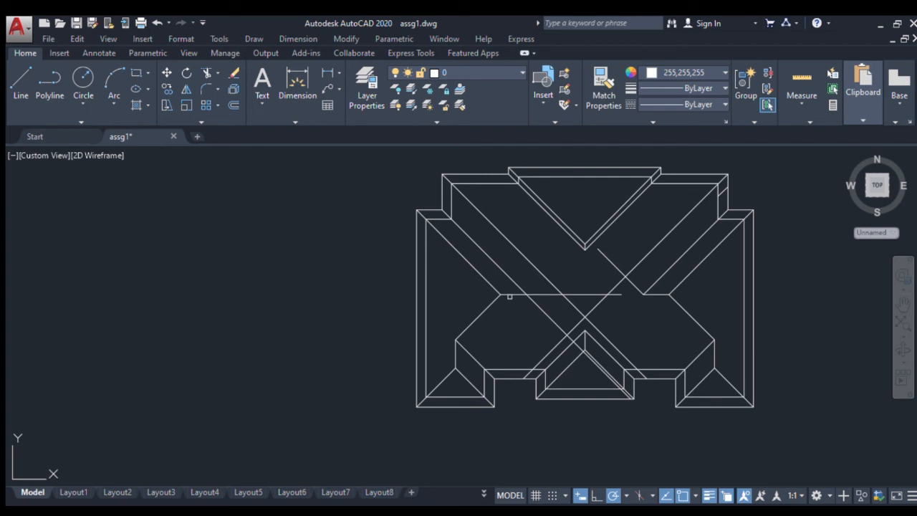
pyautogui.click(510, 292)
pyautogui.click(510, 280)
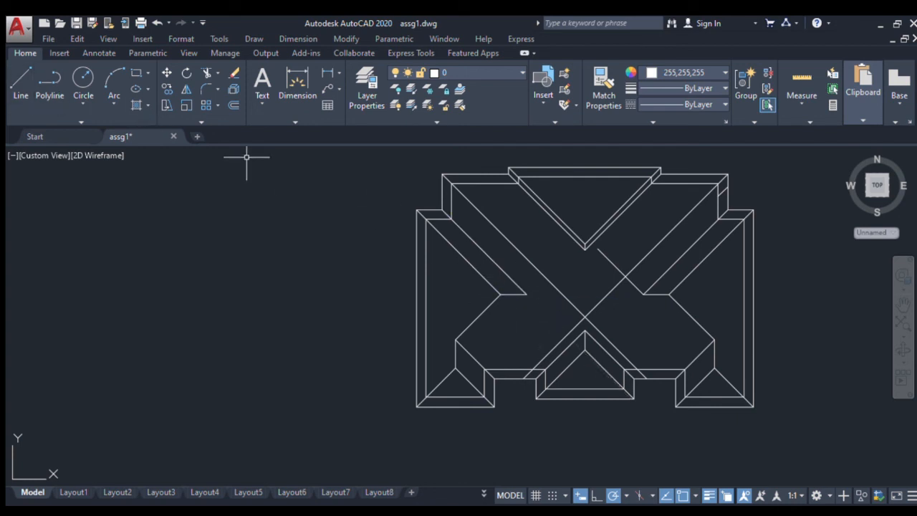
# - Copy the left wing's lower hip line from its lower end to the inner end of the short left ridge
pyautogui.click(477, 317)
pyautogui.click(164, 92)
pyautogui.click(455, 339)
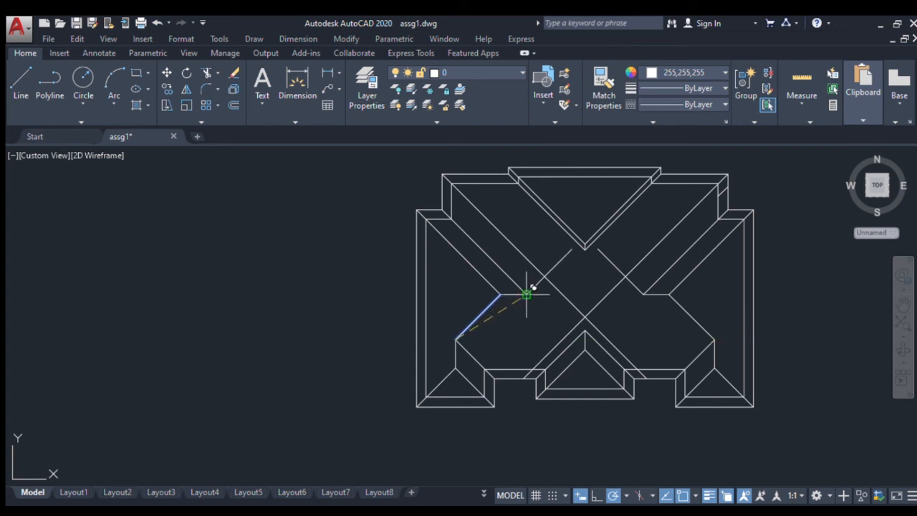
pyautogui.click(526, 293)
pyautogui.press('Return')
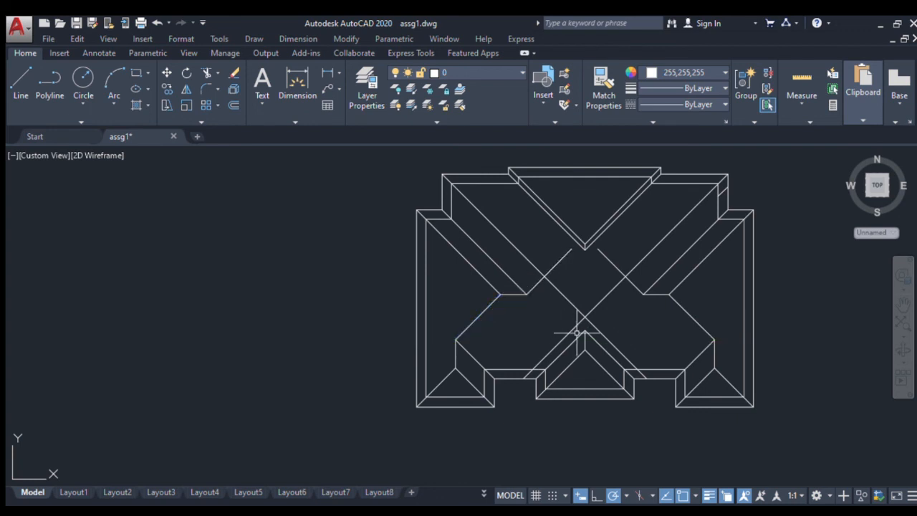
# - Fillet the long diagonal from the main block's top-left corner with the copied left line so they meet at a sharp point
pyautogui.click(201, 93)
pyautogui.click(511, 249)
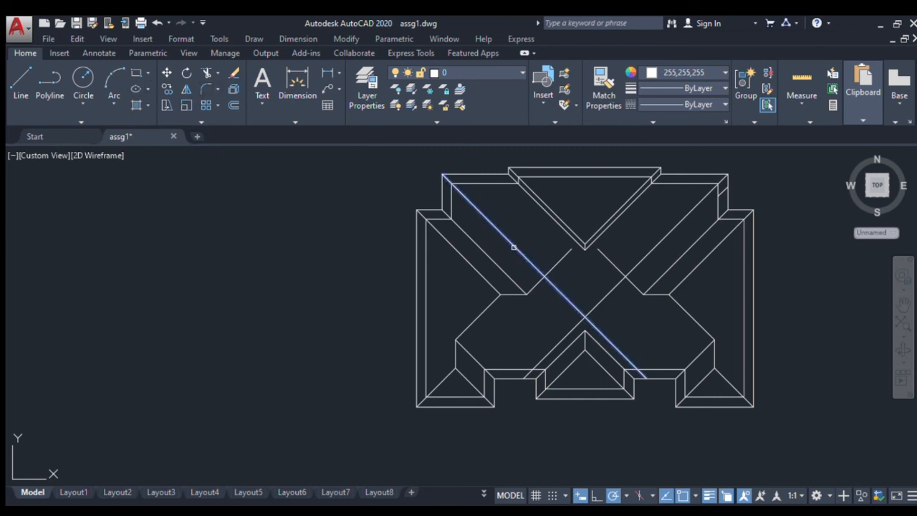
pyautogui.click(532, 288)
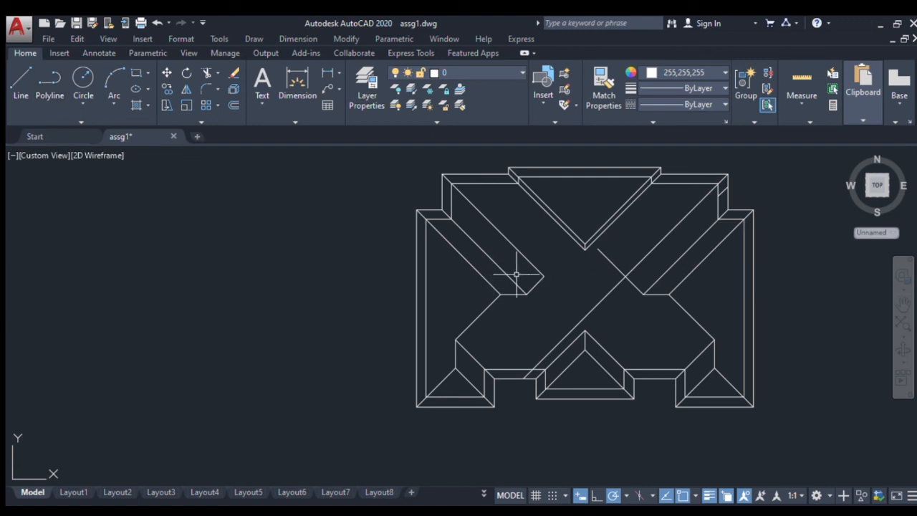
# - Draw the central horizontal ridge between the left and right diagonal meeting points and trim the lines overrunning its right end
pyautogui.click(26, 74)
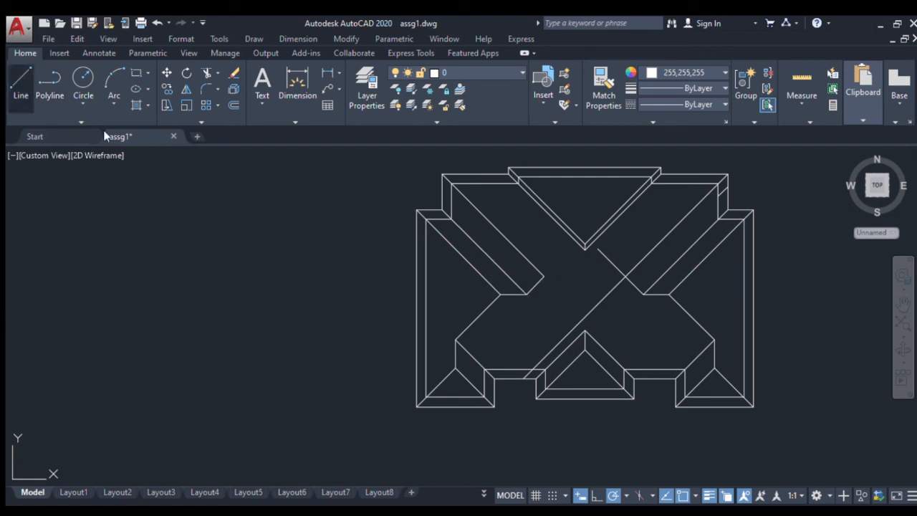
pyautogui.click(543, 276)
pyautogui.click(642, 276)
pyautogui.press('Return')
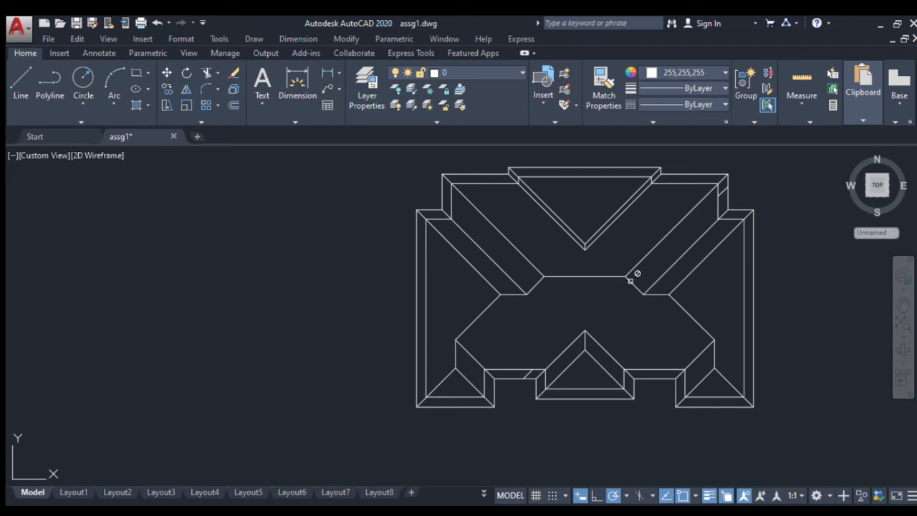
pyautogui.press('Escape')
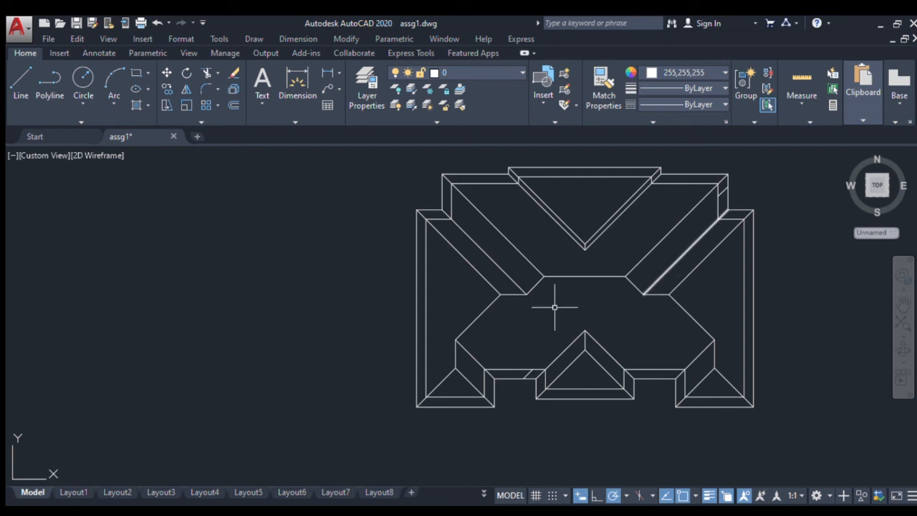
pyautogui.scroll(-2, 525, 284)
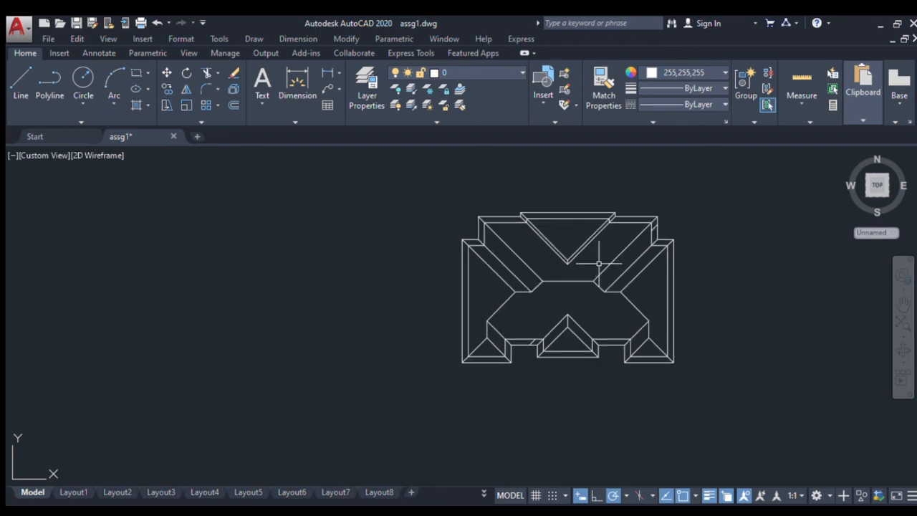